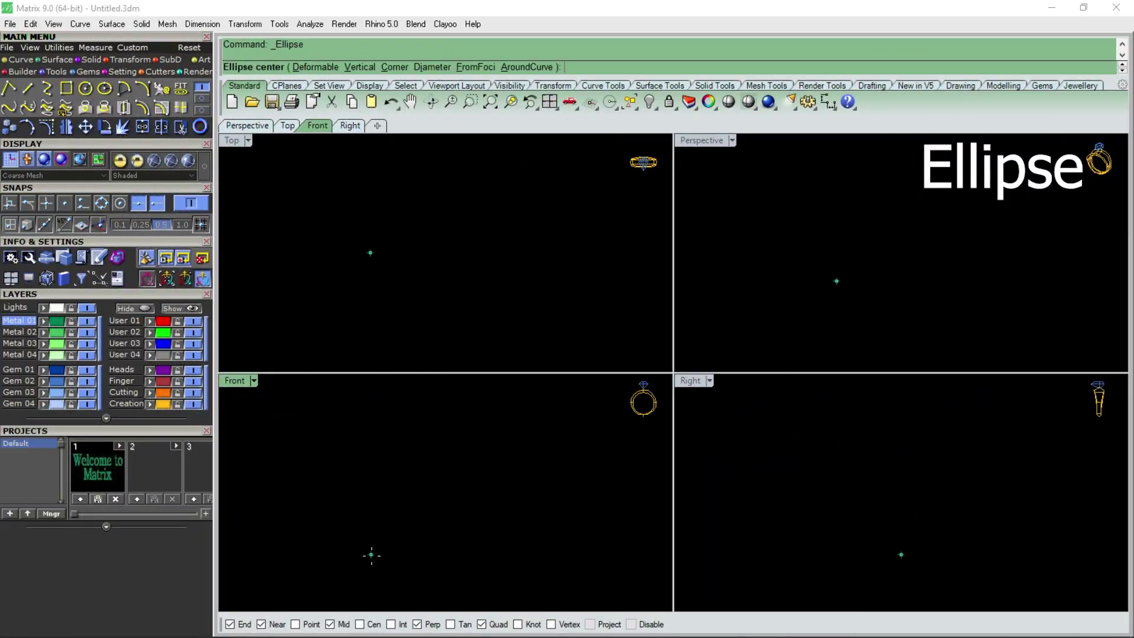
- Draw an ellipse centred at the origin with a 30-unit first axis
{"action": "type", "text": "0"}
{"action": "key", "text": "Return"}
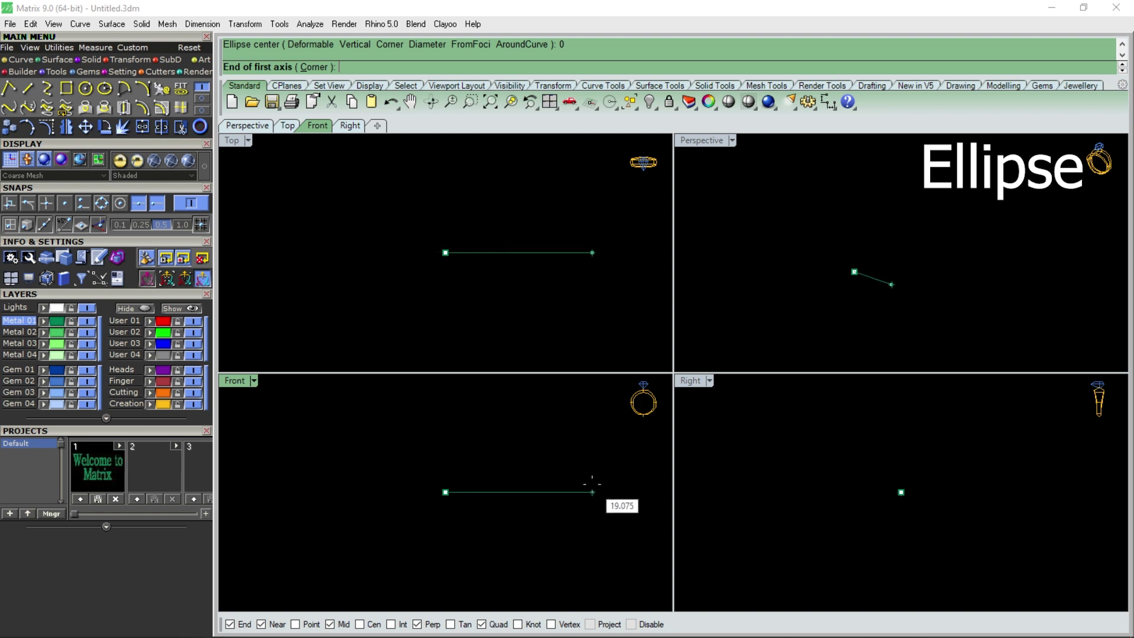
{"action": "type", "text": "30"}
{"action": "key", "text": "Return"}
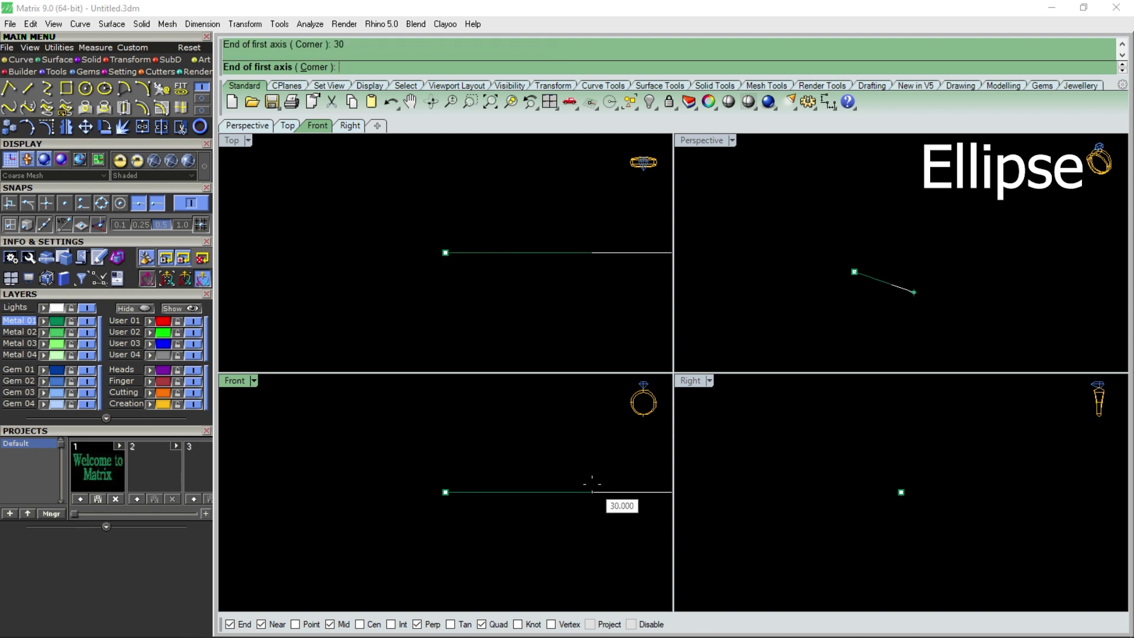
{"action": "left_click", "coordinate": [590, 476]}
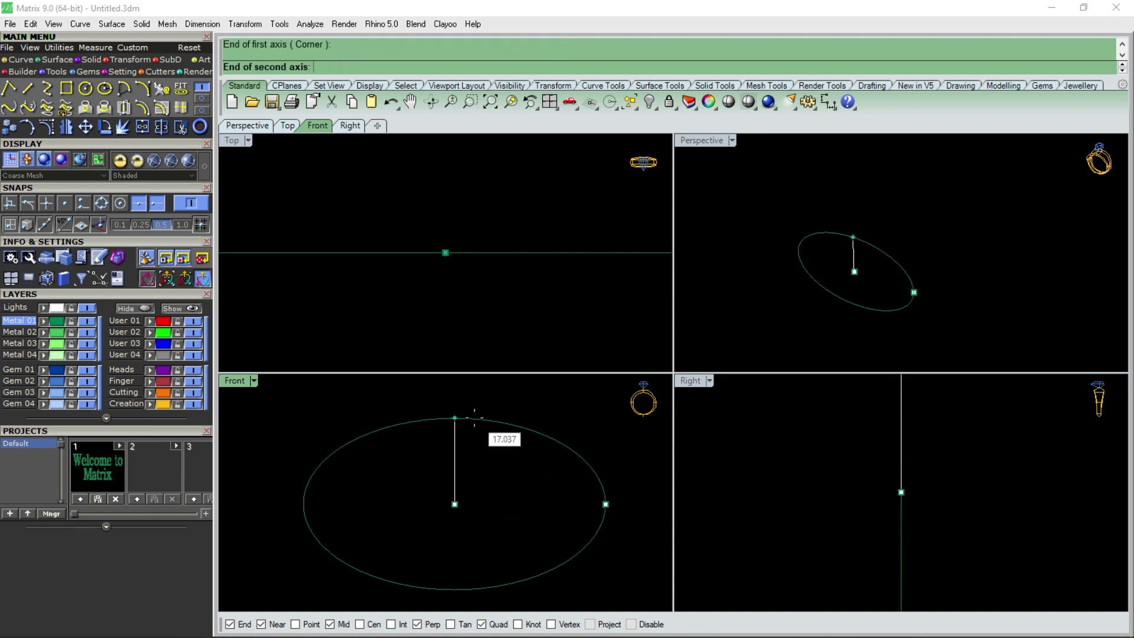
{"action": "type", "text": "25"}
{"action": "key", "text": "Return"}
- Offset the ellipse 3 units outward and rebuild the copy to 12 points, degree 3
{"action": "scroll", "coordinate": [464, 469], "scroll_direction": "down", "scroll_amount": 5}
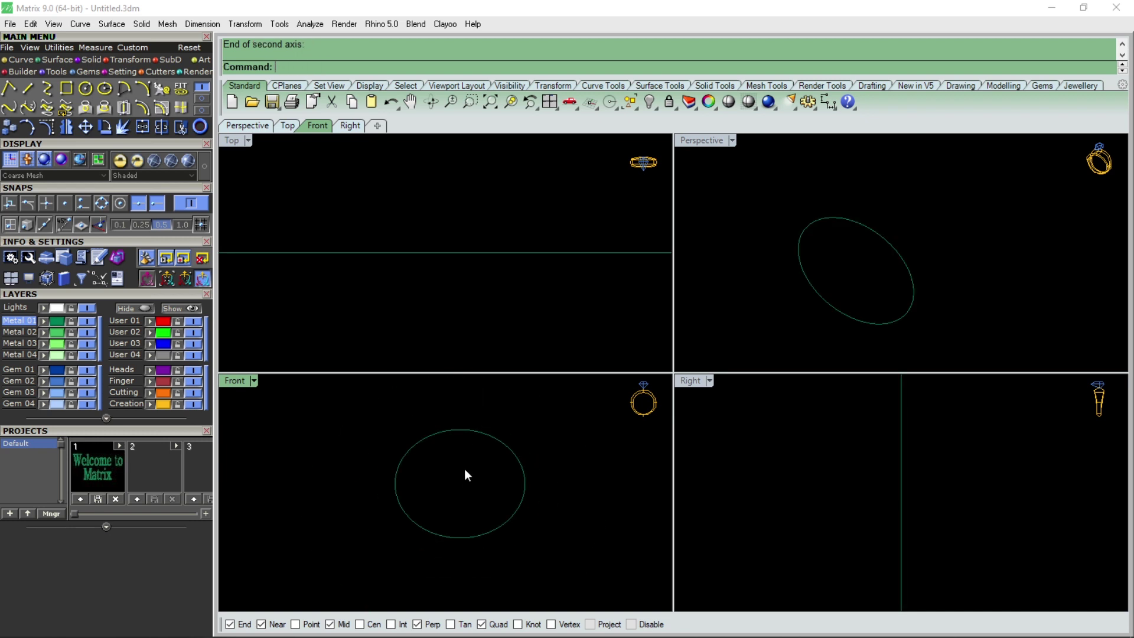
{"action": "left_click", "coordinate": [481, 434]}
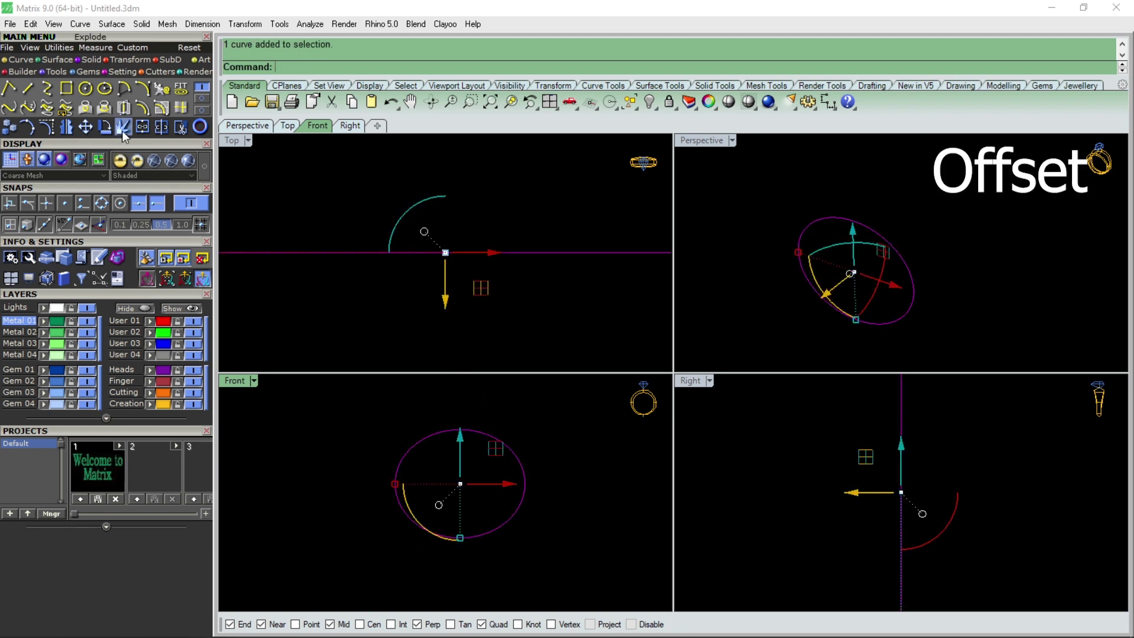
{"action": "key", "text": "o"}
{"action": "scroll", "coordinate": [469, 473], "scroll_direction": "up", "scroll_amount": 2}
{"action": "scroll", "coordinate": [438, 519], "scroll_direction": "up", "scroll_amount": 2}
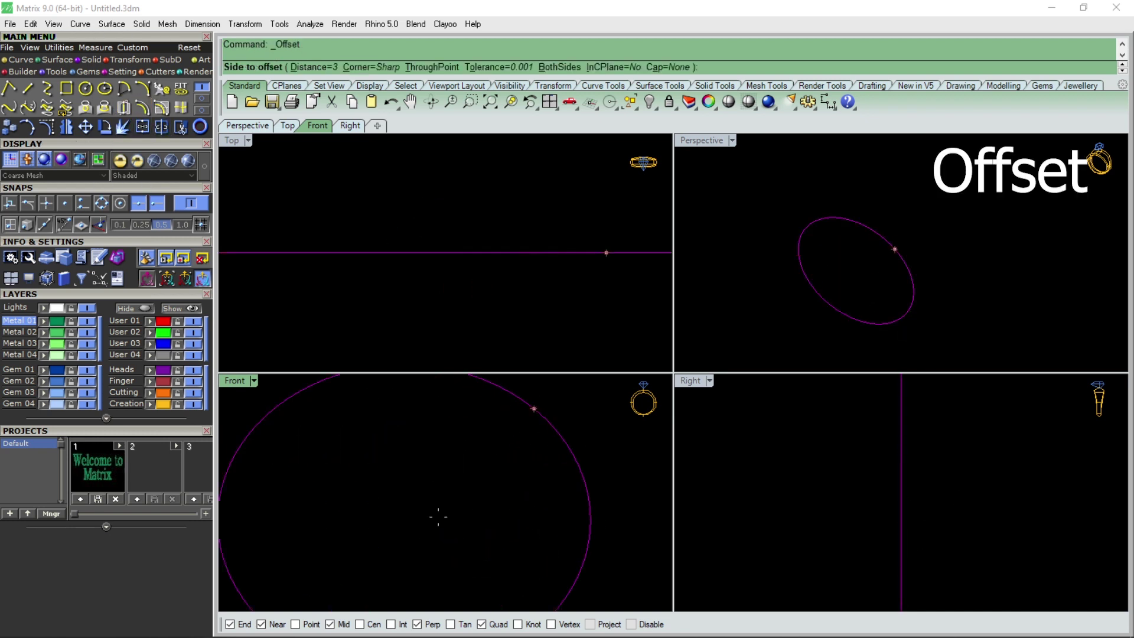
{"action": "scroll", "coordinate": [447, 448], "scroll_direction": "up", "scroll_amount": 2}
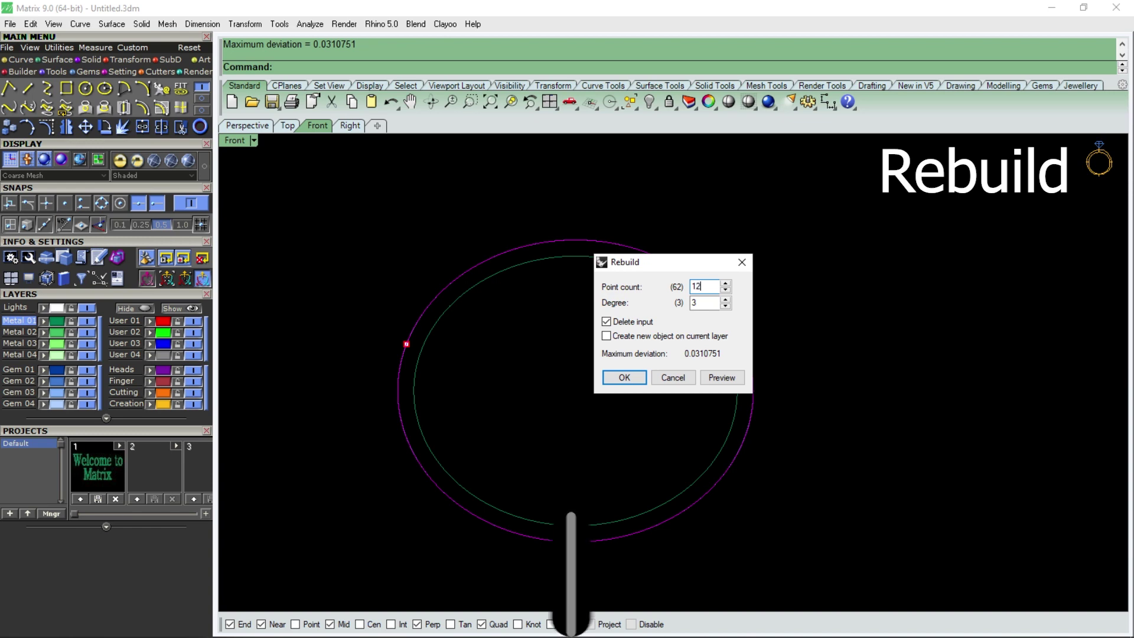
{"action": "key", "text": "Return"}
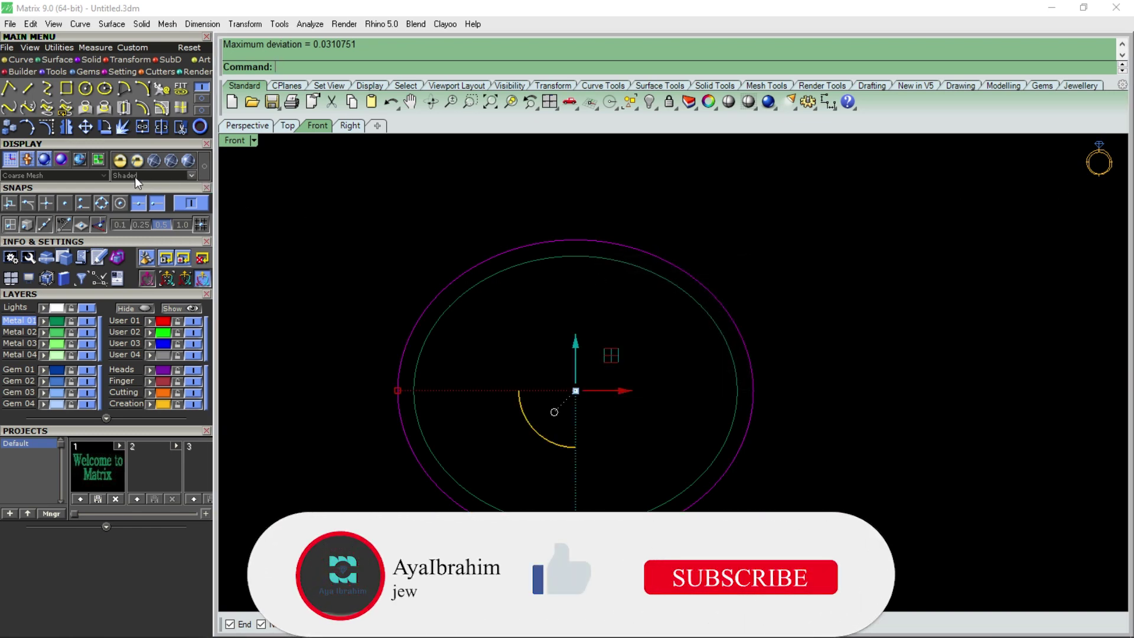
- Select six alternate control points of the outer curve and scale them outward
{"action": "key", "text": "F10"}
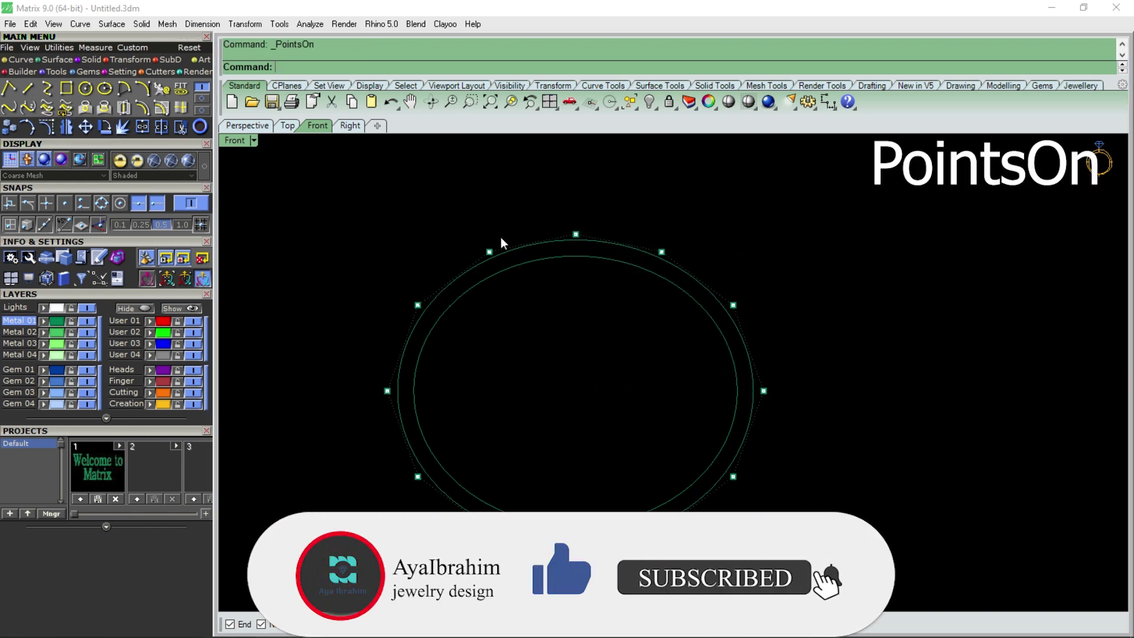
{"action": "left_click", "coordinate": [489, 252]}
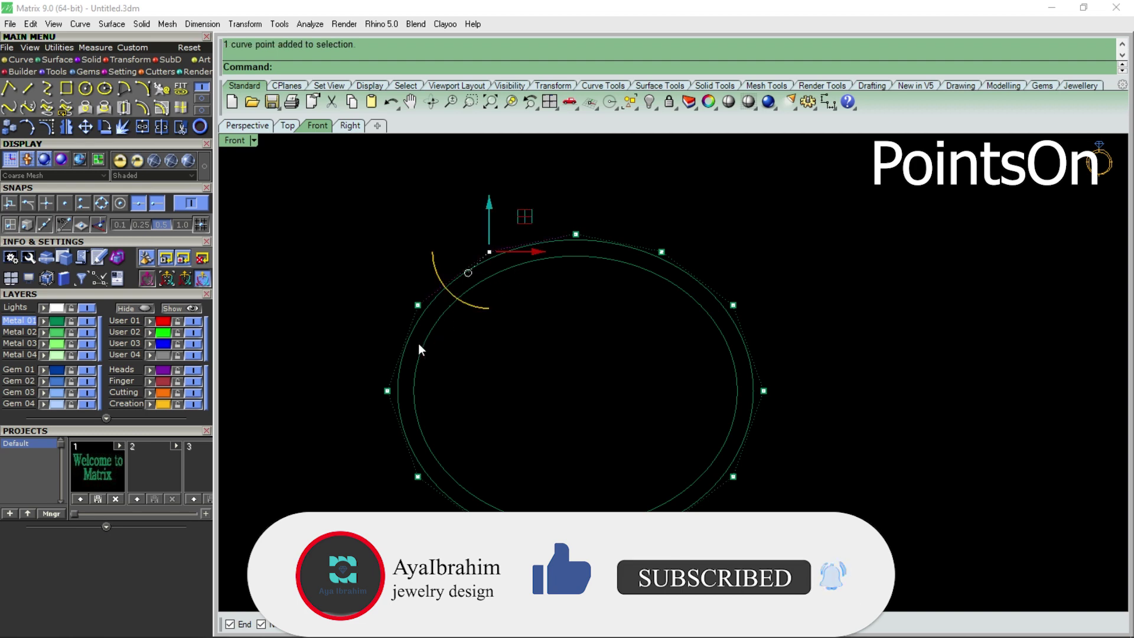
{"action": "left_click", "coordinate": [387, 391], "text": "shift"}
{"action": "left_click", "coordinate": [489, 529], "text": "shift"}
{"action": "left_click", "coordinate": [661, 530], "text": "shift"}
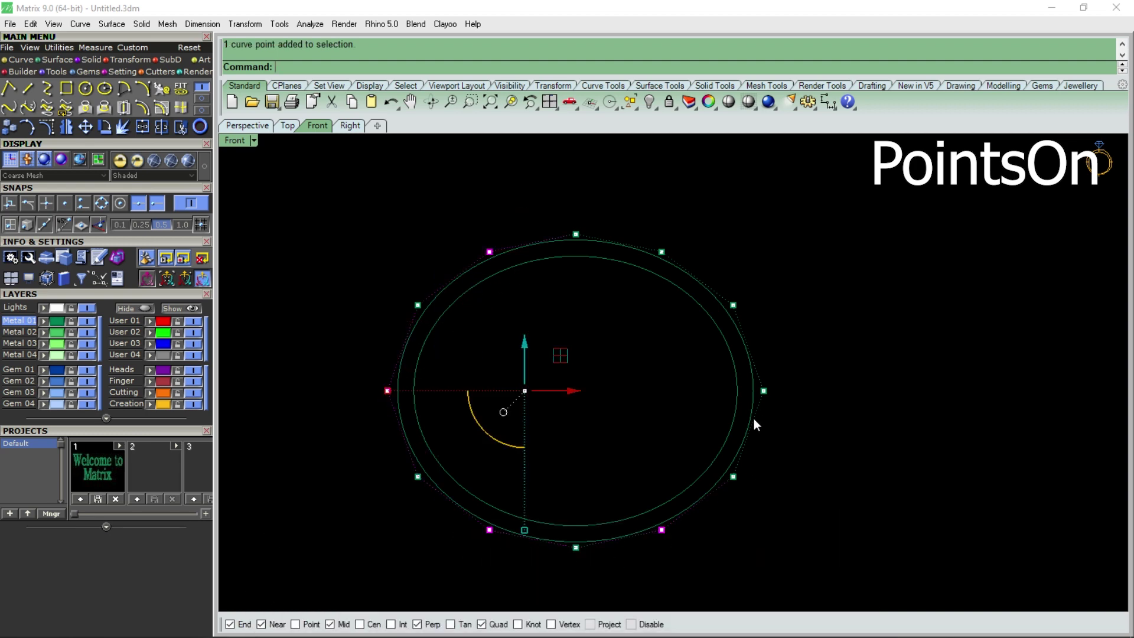
{"action": "left_click", "coordinate": [764, 391], "text": "shift"}
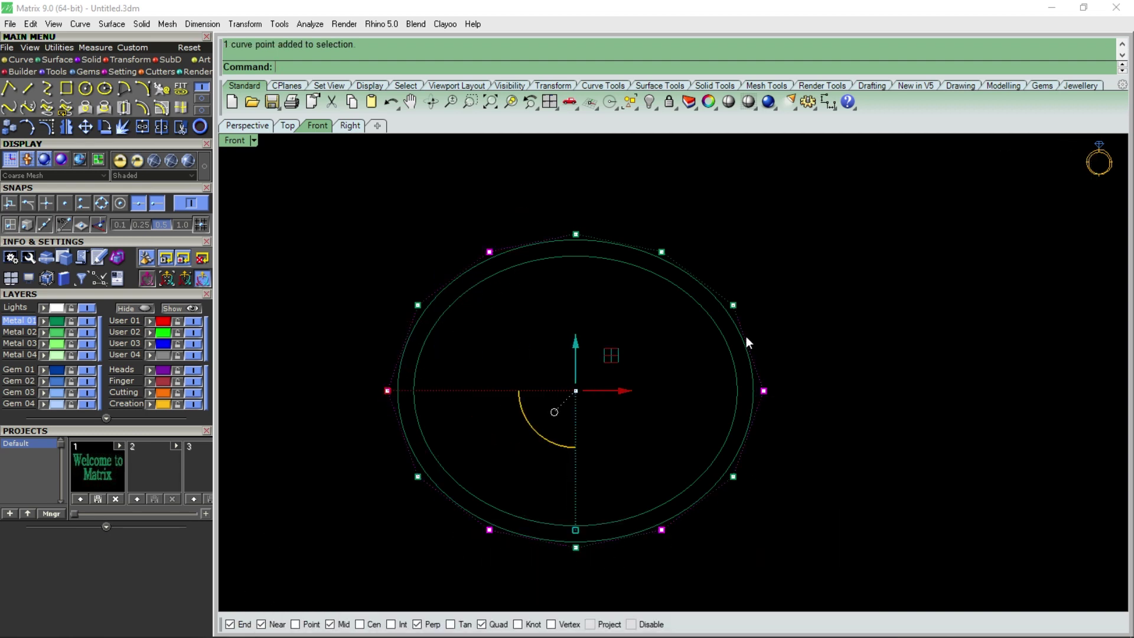
{"action": "left_click", "coordinate": [661, 251], "text": "shift"}
{"action": "left_click_drag", "start_coordinate": [387, 391], "coordinate": [343, 391]}
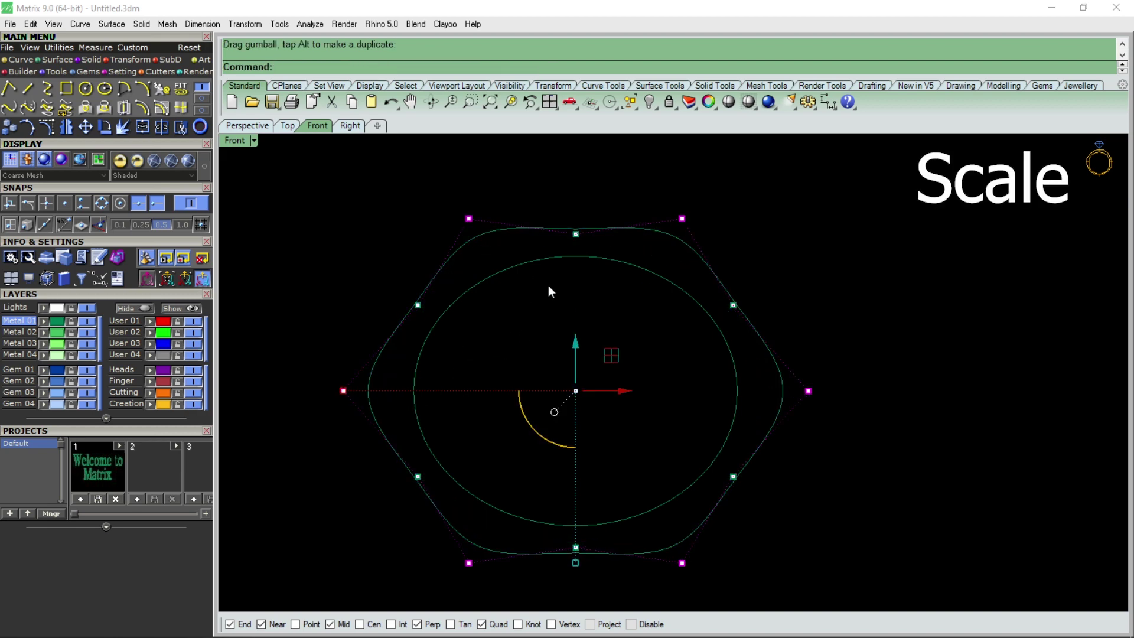
- Invert the point selection and scale the remaining control points inward
{"action": "left_click", "coordinate": [636, 110]}
{"action": "left_click", "coordinate": [670, 128]}
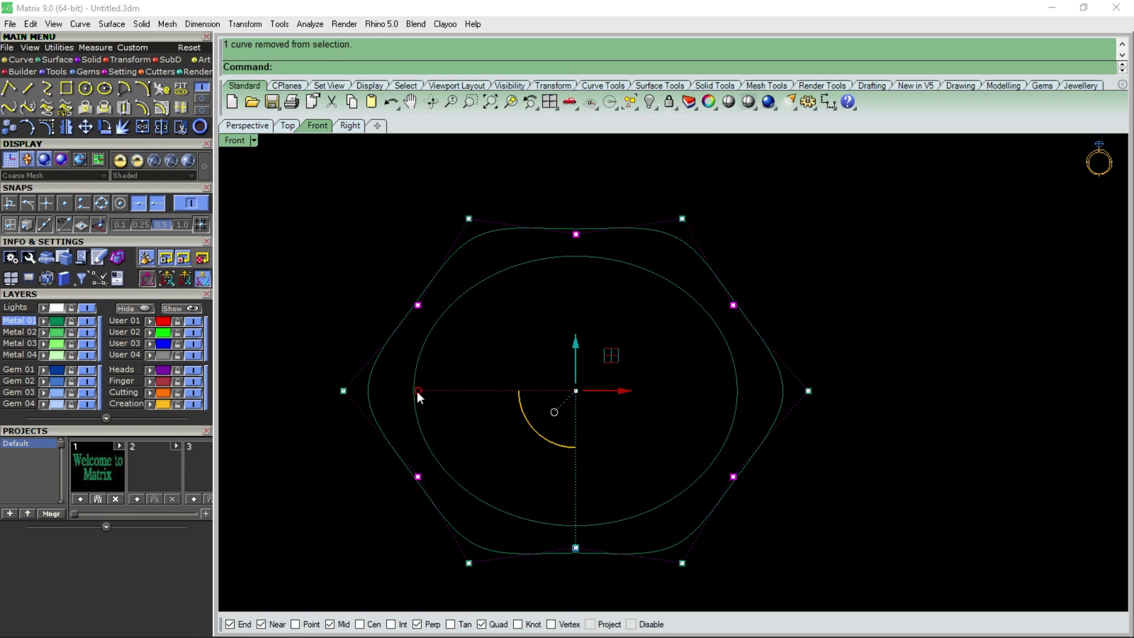
{"action": "left_click_drag", "start_coordinate": [417, 392], "coordinate": [437, 390]}
{"action": "scroll", "coordinate": [523, 307], "scroll_direction": "down", "scroll_amount": 3}
{"action": "key", "text": "Escape"}
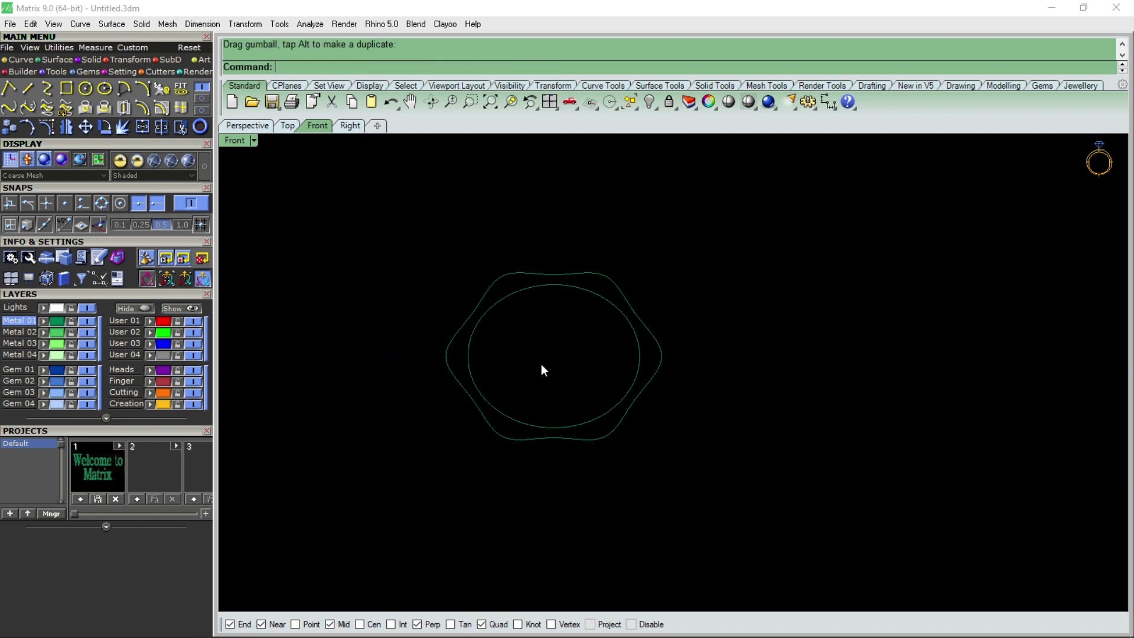
- Extrude the wavy curve straight to both sides as a surface, not a solid
{"action": "left_click", "coordinate": [253, 126]}
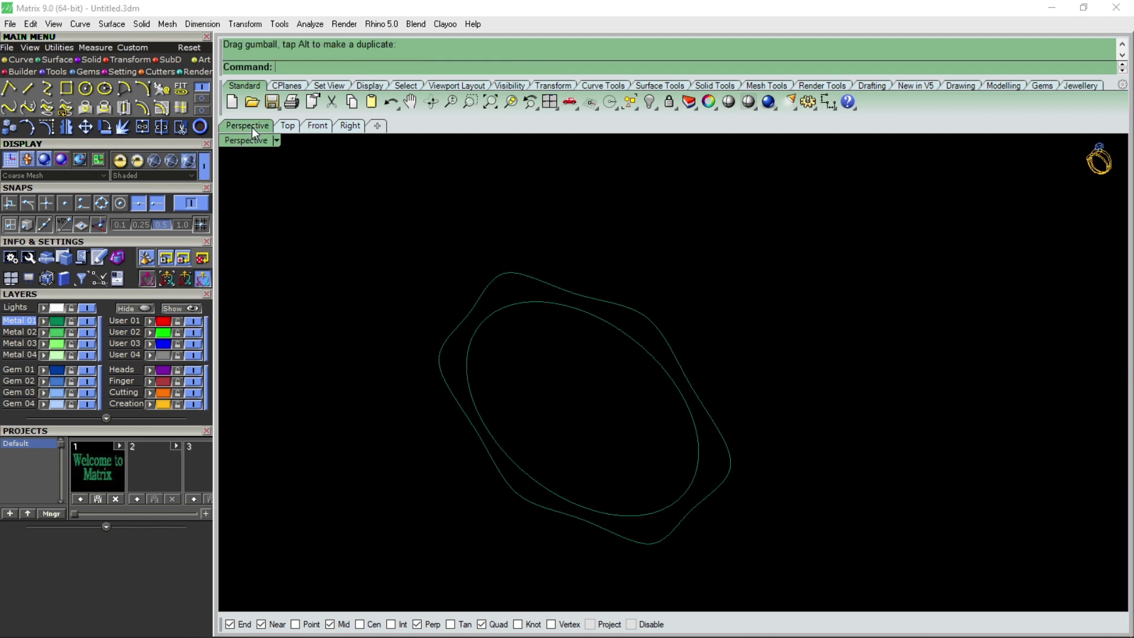
{"action": "left_click", "coordinate": [591, 302]}
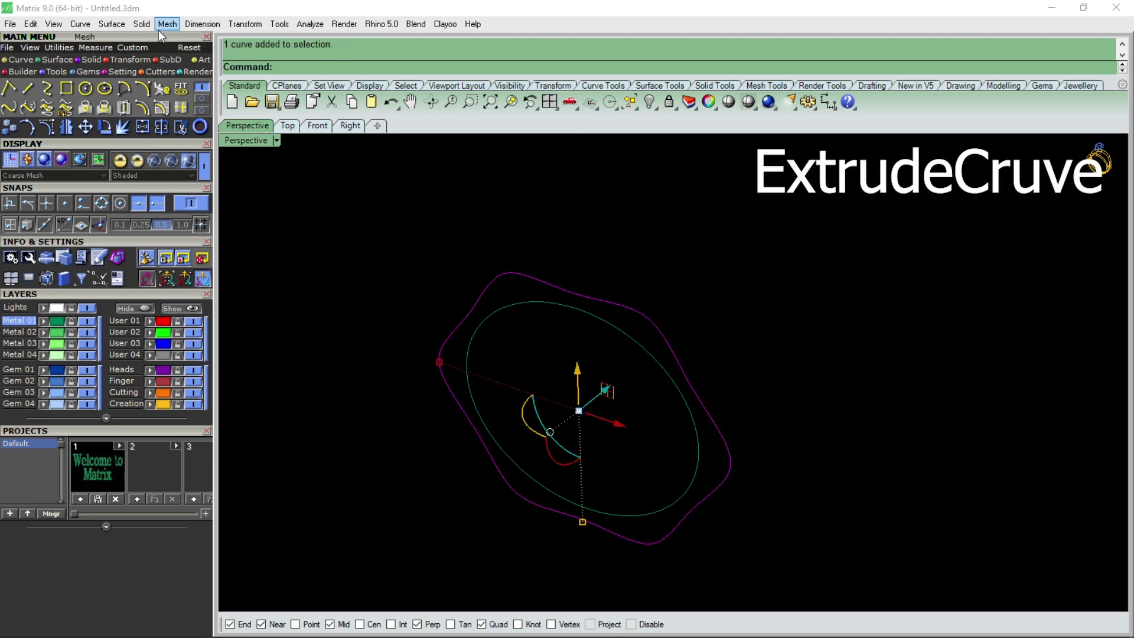
{"action": "left_click", "coordinate": [141, 24]}
{"action": "mouse_move", "coordinate": [194, 375]}
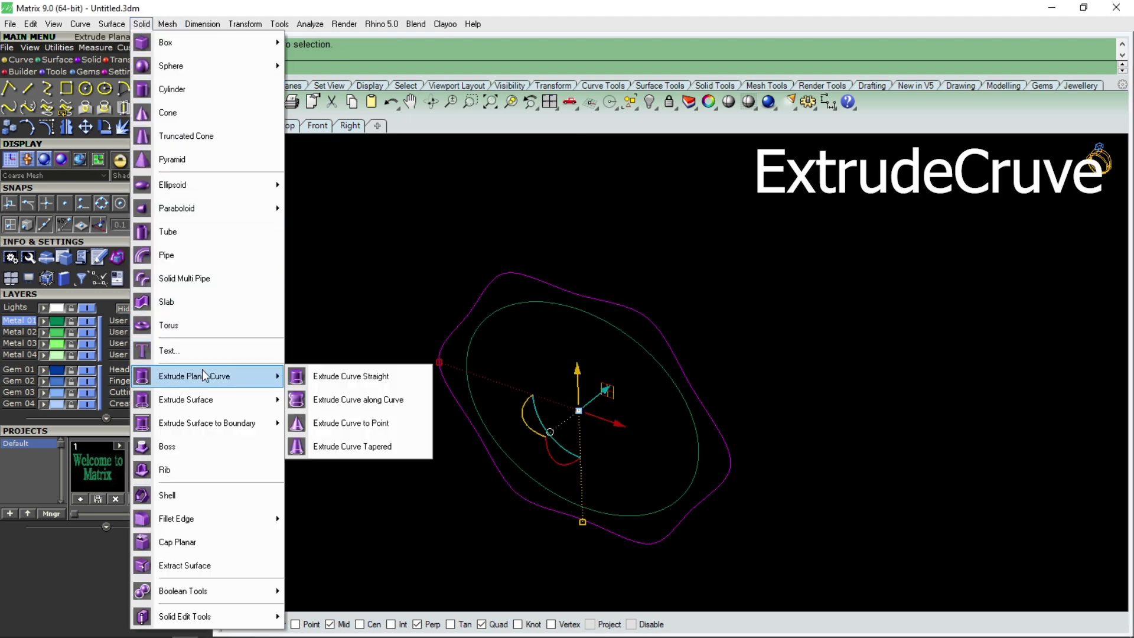
{"action": "left_click", "coordinate": [331, 376]}
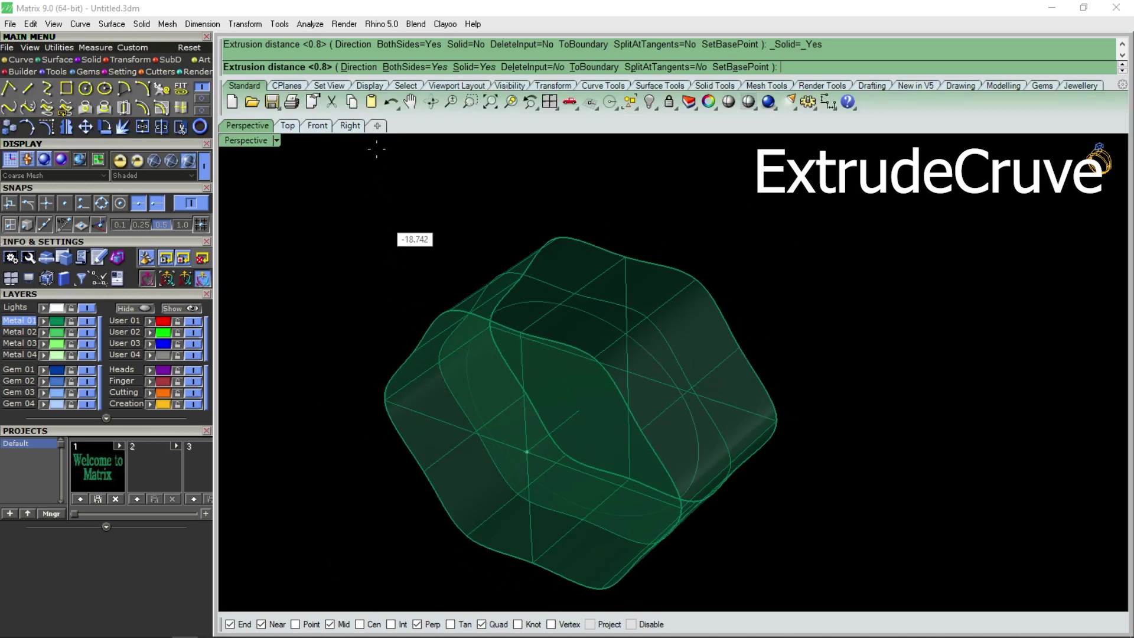
{"action": "left_click", "coordinate": [470, 66]}
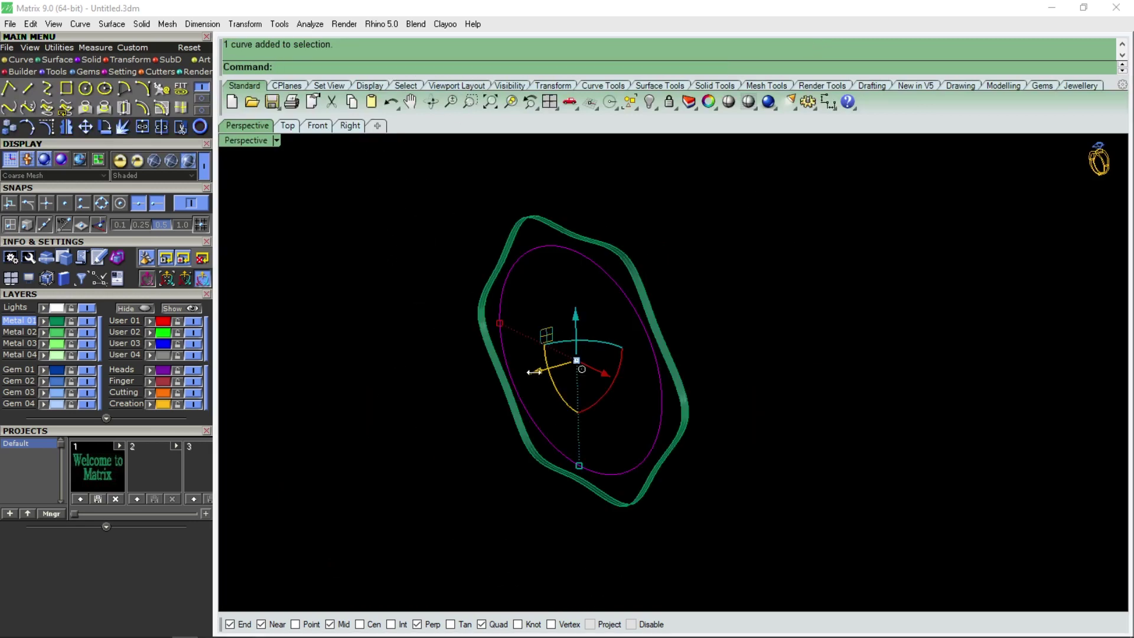
{"action": "mouse_move", "coordinate": [533, 372]}
{"action": "right_mouse_down"}
{"action": "mouse_move", "coordinate": [557, 347]}
{"action": "mouse_move", "coordinate": [501, 281]}
{"action": "right_mouse_up"}
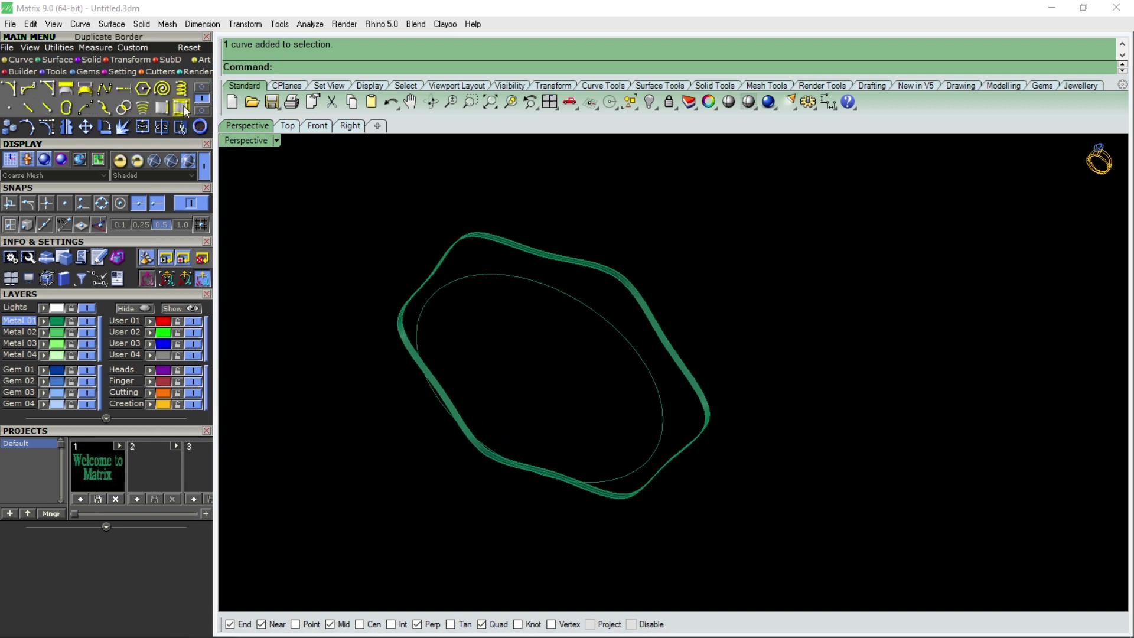
{"action": "key", "text": "ctrl+z"}
{"action": "mouse_move", "coordinate": [595, 330]}
{"action": "right_mouse_down"}
{"action": "mouse_move", "coordinate": [579, 167]}
{"action": "mouse_move", "coordinate": [613, 423]}
{"action": "right_mouse_up"}
- Draw a connecting line from the band's edge to the inner ellipse
{"action": "left_click", "coordinate": [27, 88]}
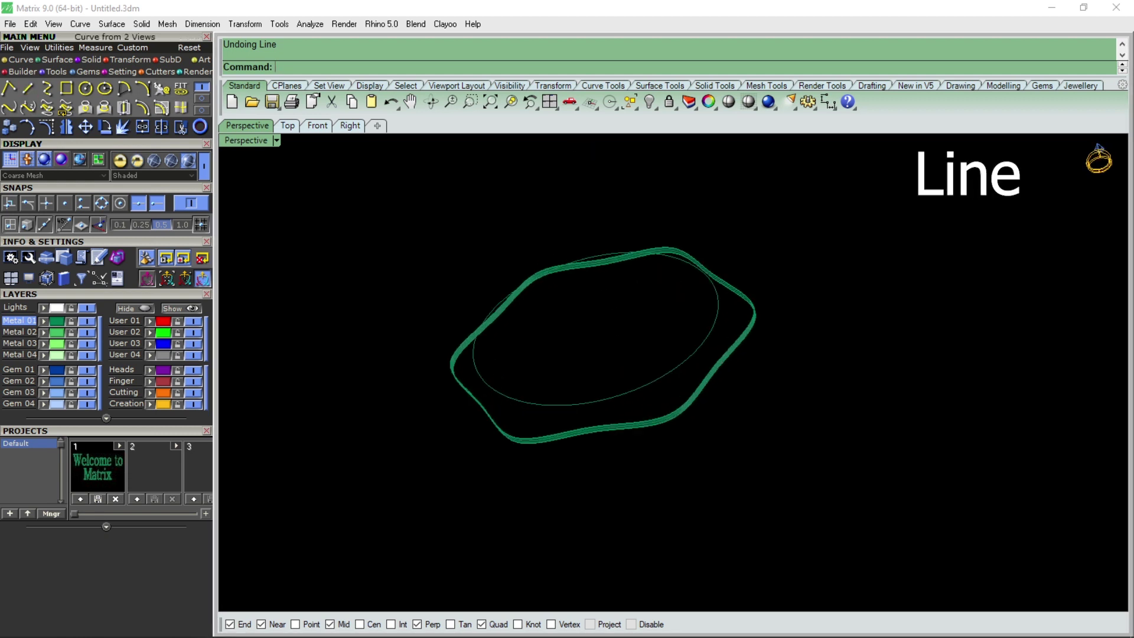
{"action": "left_click", "coordinate": [583, 426]}
{"action": "scroll", "coordinate": [582, 426], "scroll_direction": "up", "scroll_amount": 3}
{"action": "left_click", "coordinate": [570, 381]}
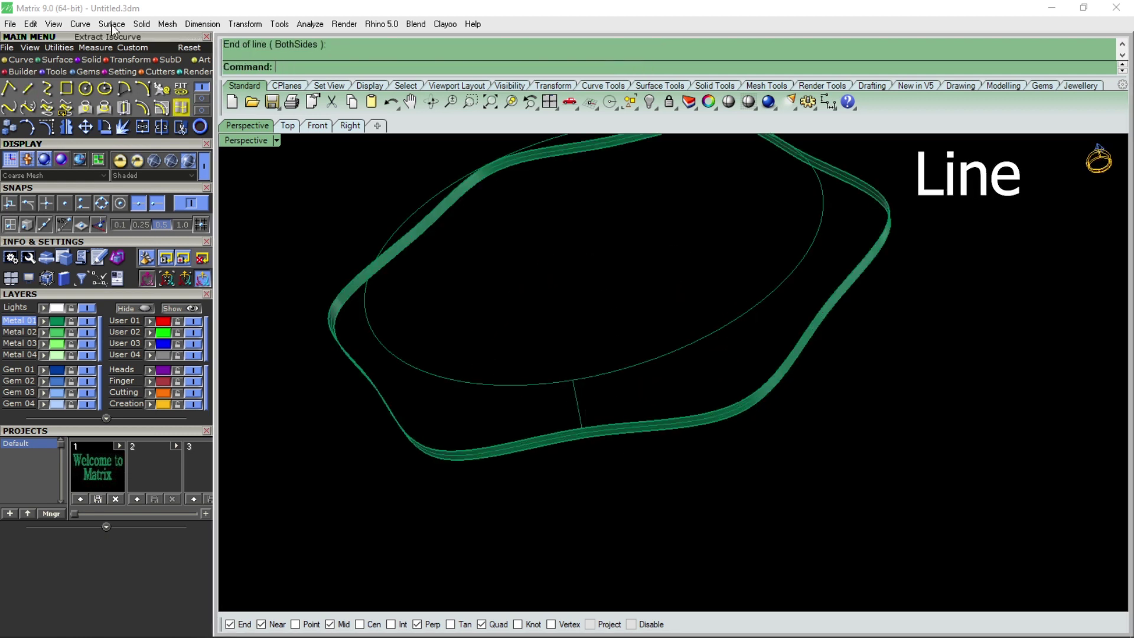
- Two-rail sweep between the band edge and inner ellipse, using the line as cross section
{"action": "left_click", "coordinate": [127, 24]}
{"action": "mouse_move", "coordinate": [135, 59]}
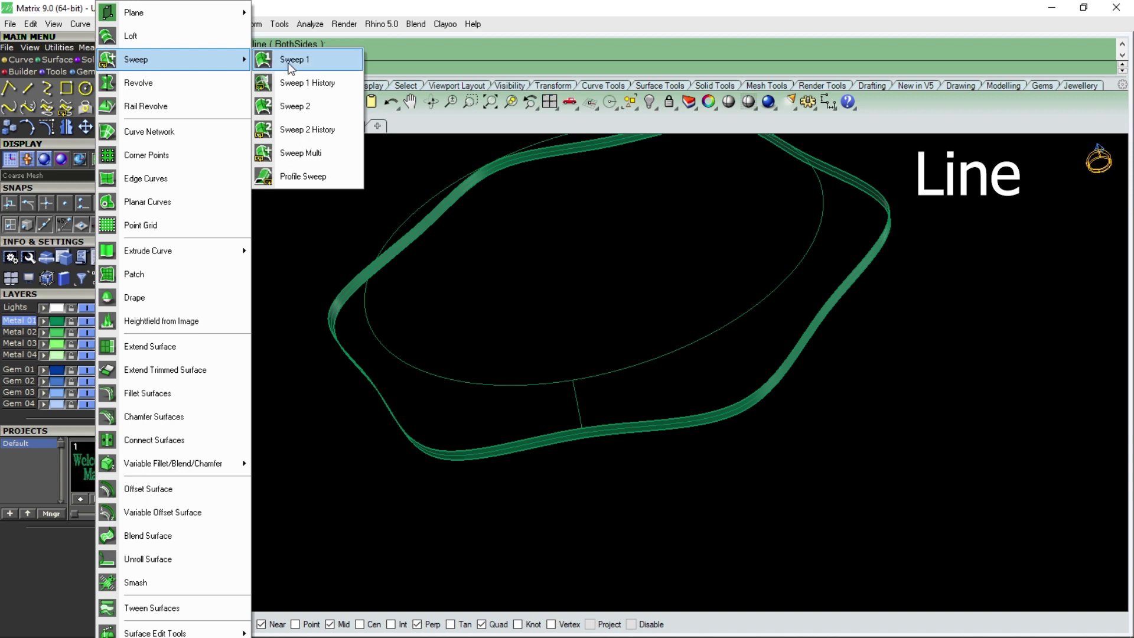
{"action": "left_click", "coordinate": [307, 105]}
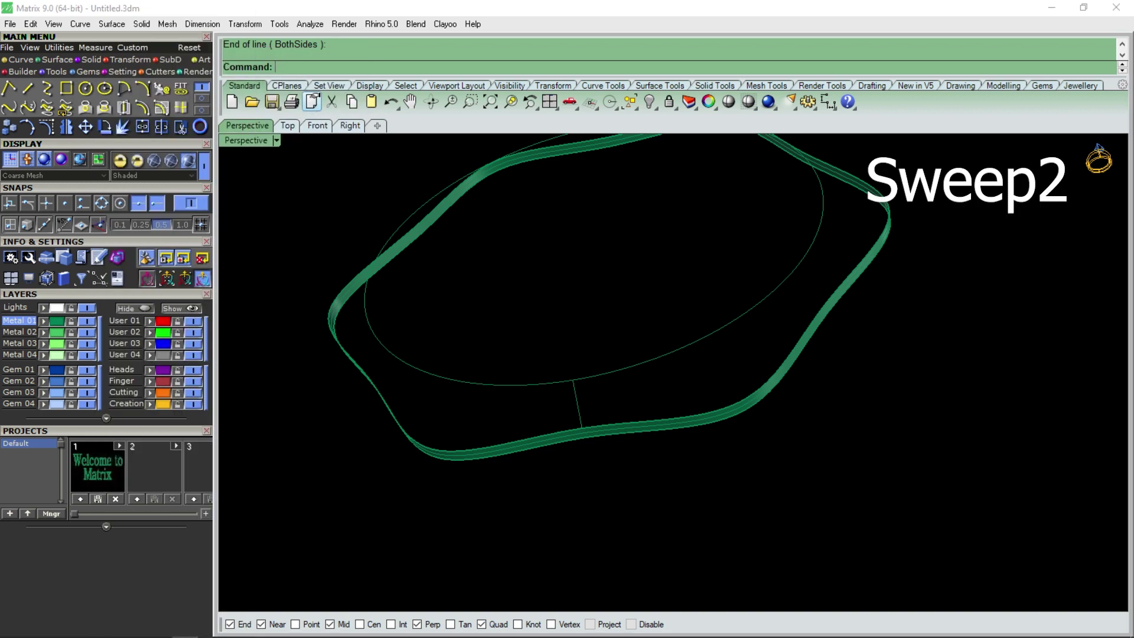
{"action": "left_click", "coordinate": [636, 421]}
{"action": "left_click", "coordinate": [673, 451]}
{"action": "left_click", "coordinate": [617, 371]}
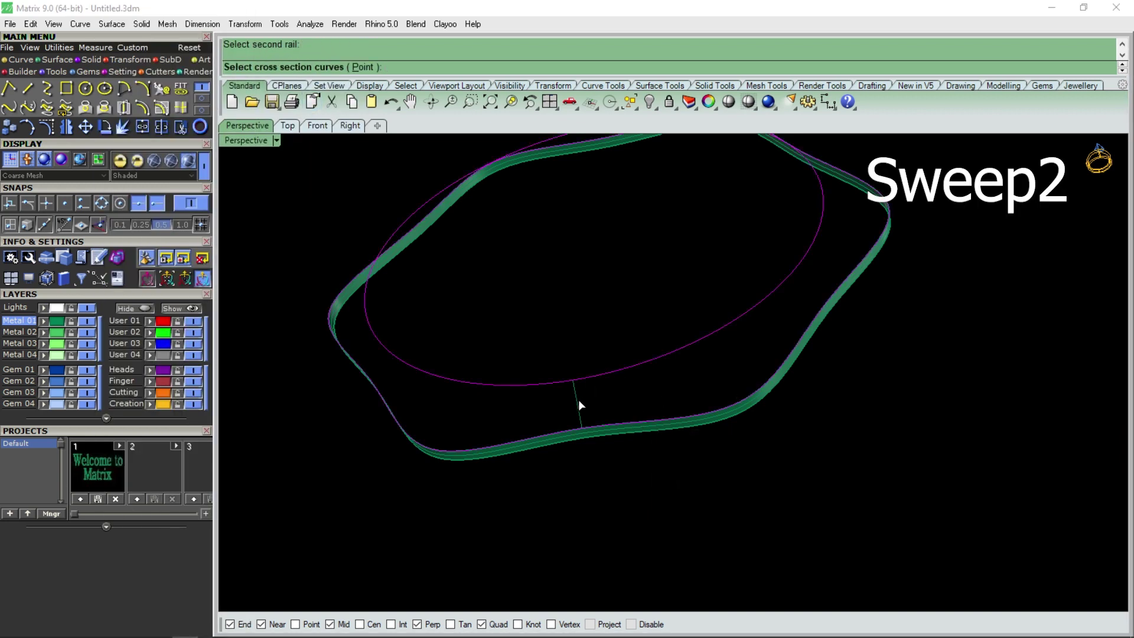
{"action": "left_click", "coordinate": [578, 404]}
{"action": "key", "text": "Return"}
{"action": "key", "text": "Return"}
{"action": "mouse_move", "coordinate": [552, 427]}
{"action": "right_mouse_down"}
{"action": "mouse_move", "coordinate": [580, 478]}
{"action": "mouse_move", "coordinate": [558, 455]}
{"action": "right_mouse_up"}
{"action": "scroll", "coordinate": [568, 270], "scroll_direction": "up", "scroll_amount": 5}
- Mirror the swept surface across the x axis to form the opposite side
{"action": "left_click", "coordinate": [569, 238]}
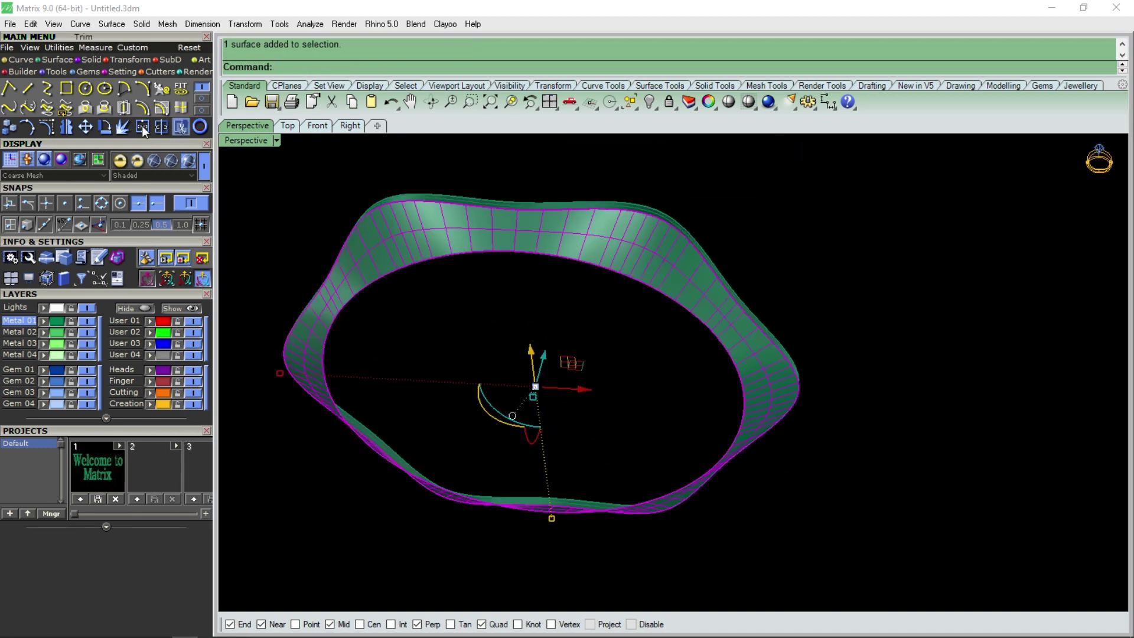
{"action": "left_click", "coordinate": [66, 126]}
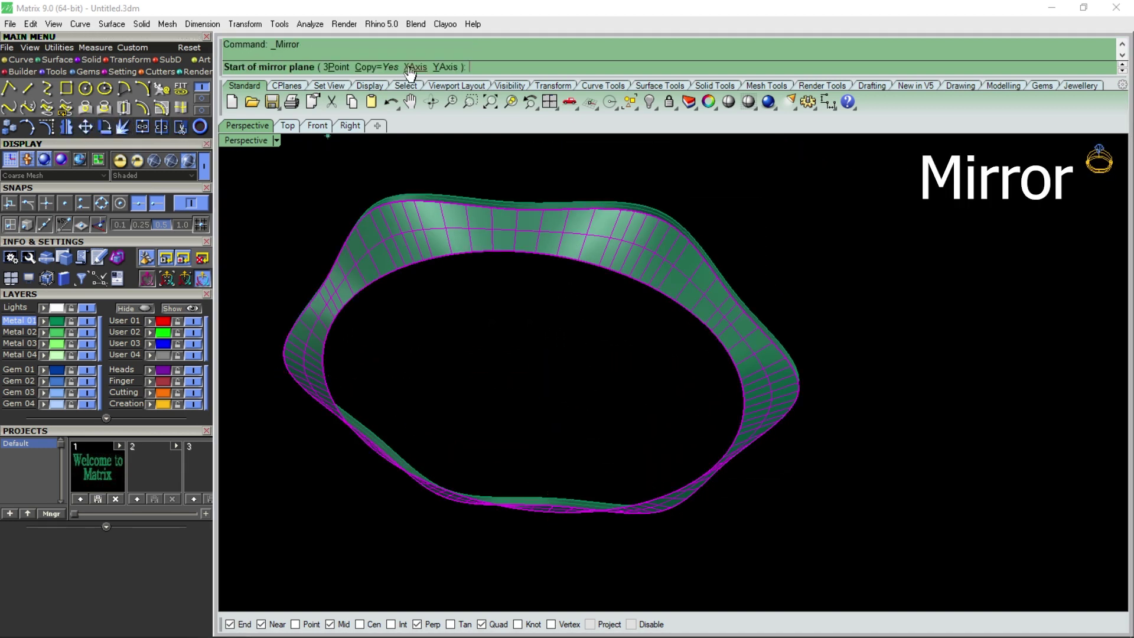
{"action": "left_click", "coordinate": [415, 67]}
{"action": "mouse_move", "coordinate": [675, 316]}
{"action": "right_mouse_down"}
{"action": "mouse_move", "coordinate": [295, 267]}
{"action": "mouse_move", "coordinate": [329, 210]}
{"action": "mouse_move", "coordinate": [438, 228]}
{"action": "mouse_move", "coordinate": [486, 316]}
{"action": "right_mouse_up"}
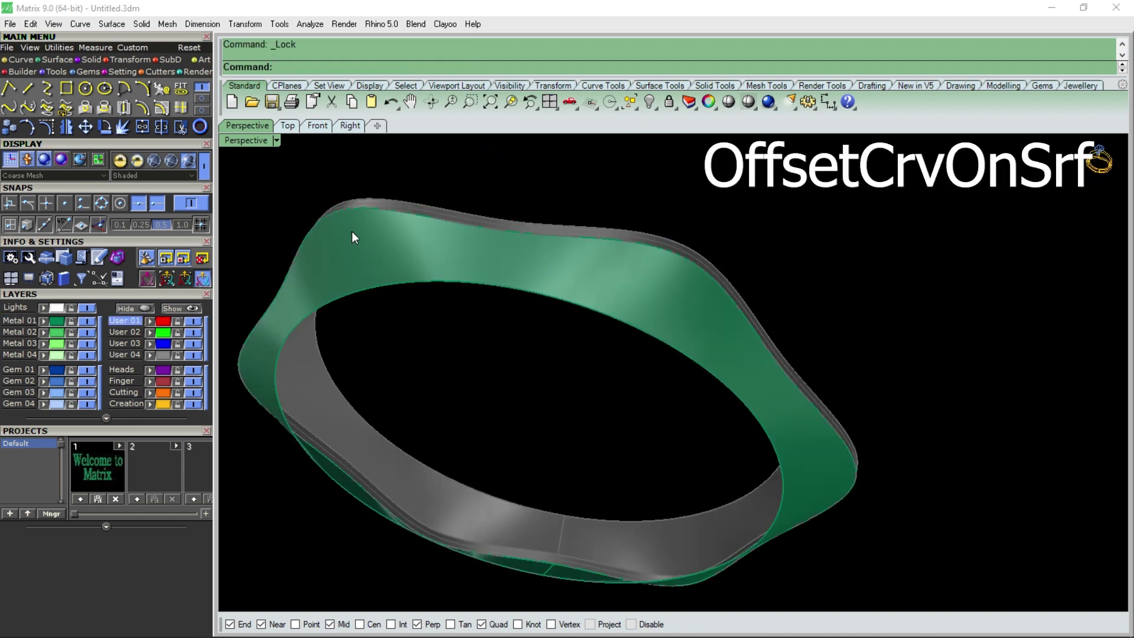
- Offset the band's top and inner edges by 1 along the band surface
{"action": "left_click", "coordinate": [163, 109]}
{"action": "left_click", "coordinate": [520, 232]}
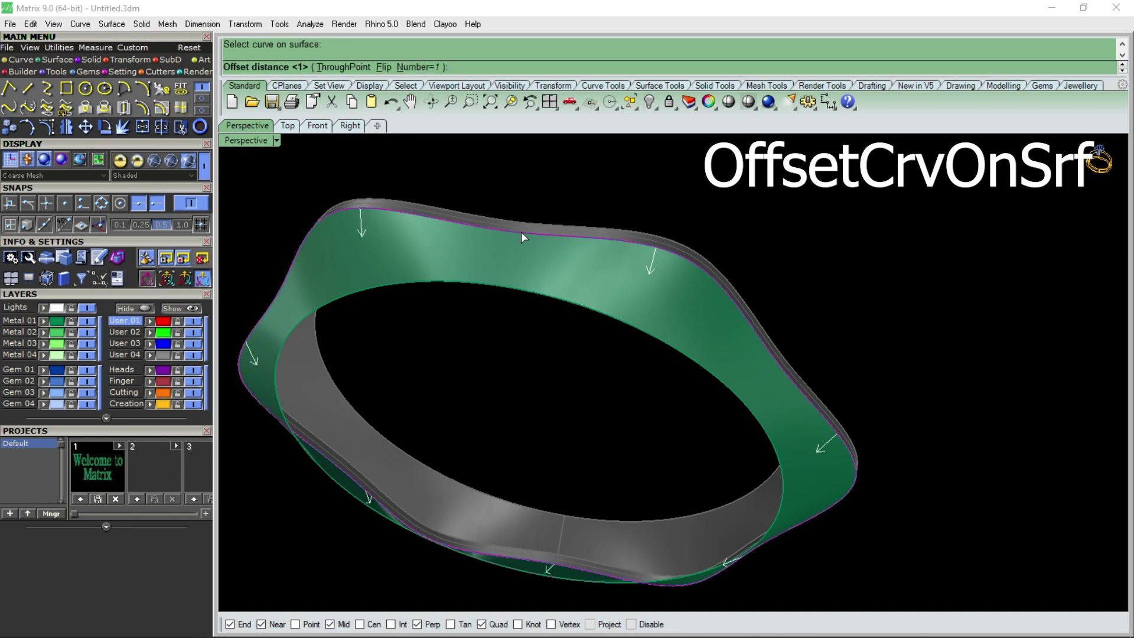
{"action": "type", "text": "1"}
{"action": "key", "text": "Return"}
{"action": "key", "text": "Return"}
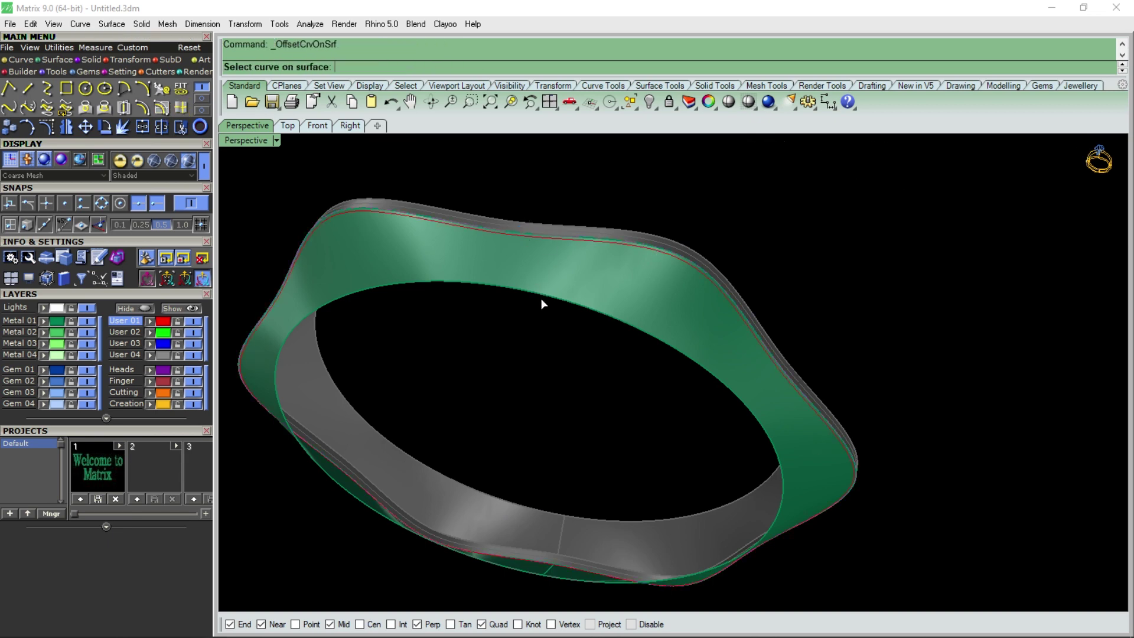
{"action": "left_click", "coordinate": [540, 291]}
{"action": "key", "text": "Return"}
- Split the green band into three strips with the two offset curves
{"action": "mouse_move", "coordinate": [568, 385]}
{"action": "right_mouse_down"}
{"action": "mouse_move", "coordinate": [582, 336]}
{"action": "mouse_move", "coordinate": [562, 275]}
{"action": "right_mouse_up"}
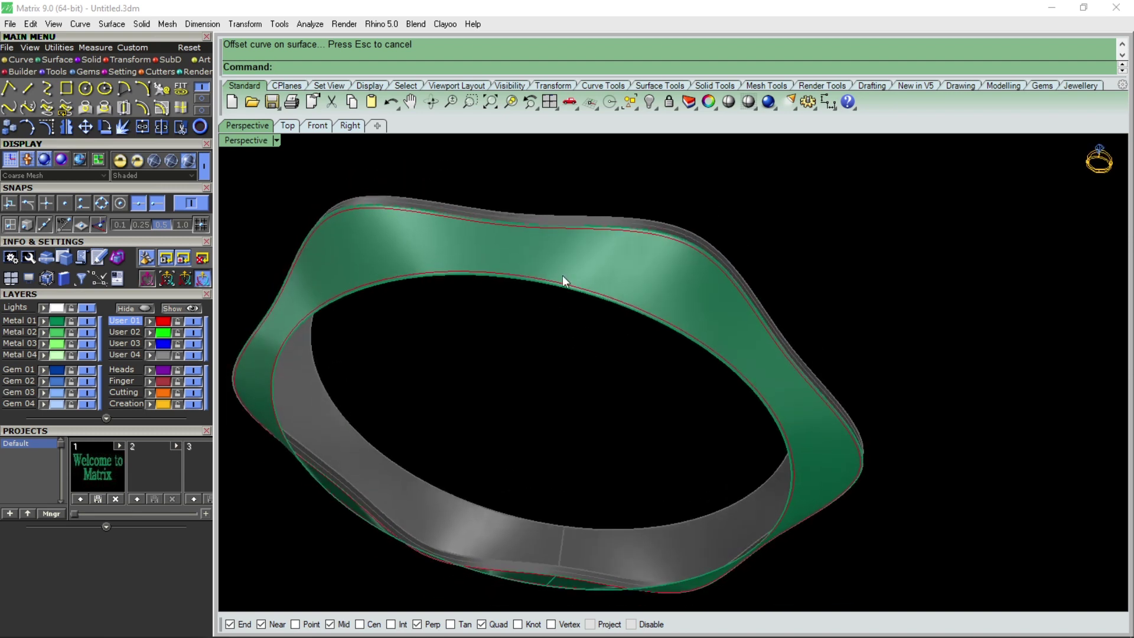
{"action": "scroll", "coordinate": [562, 275], "scroll_direction": "up", "scroll_amount": 5}
{"action": "left_click", "coordinate": [570, 248]}
{"action": "left_click", "coordinate": [158, 126]}
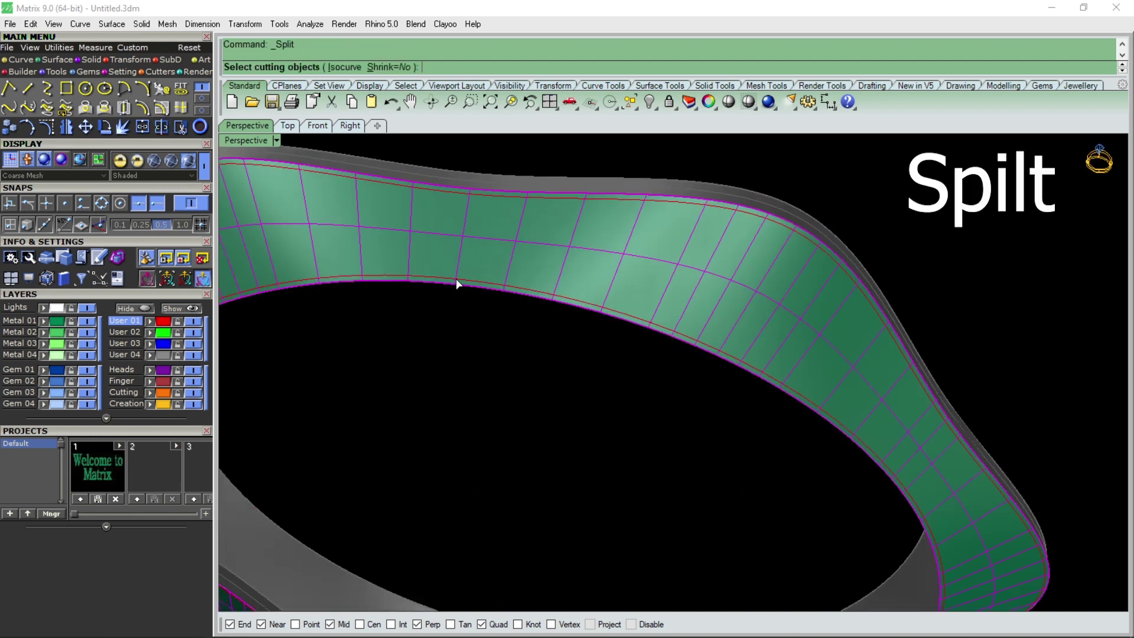
{"action": "left_click", "coordinate": [457, 280]}
{"action": "left_click", "coordinate": [509, 195]}
{"action": "key", "text": "Return"}
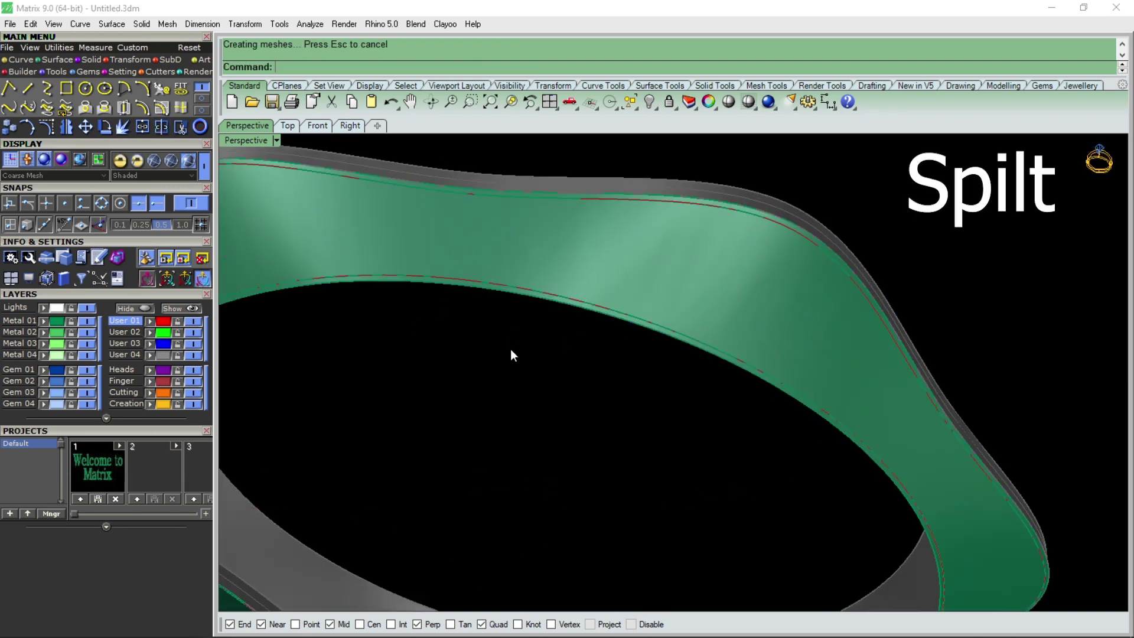
- Offset the middle strip 0.6 to the flipped side and delete the original strip
{"action": "scroll", "coordinate": [511, 349], "scroll_direction": "down", "scroll_amount": 3}
{"action": "right_click_drag", "start_coordinate": [677, 362], "coordinate": [675, 326]}
{"action": "left_click", "coordinate": [685, 274]}
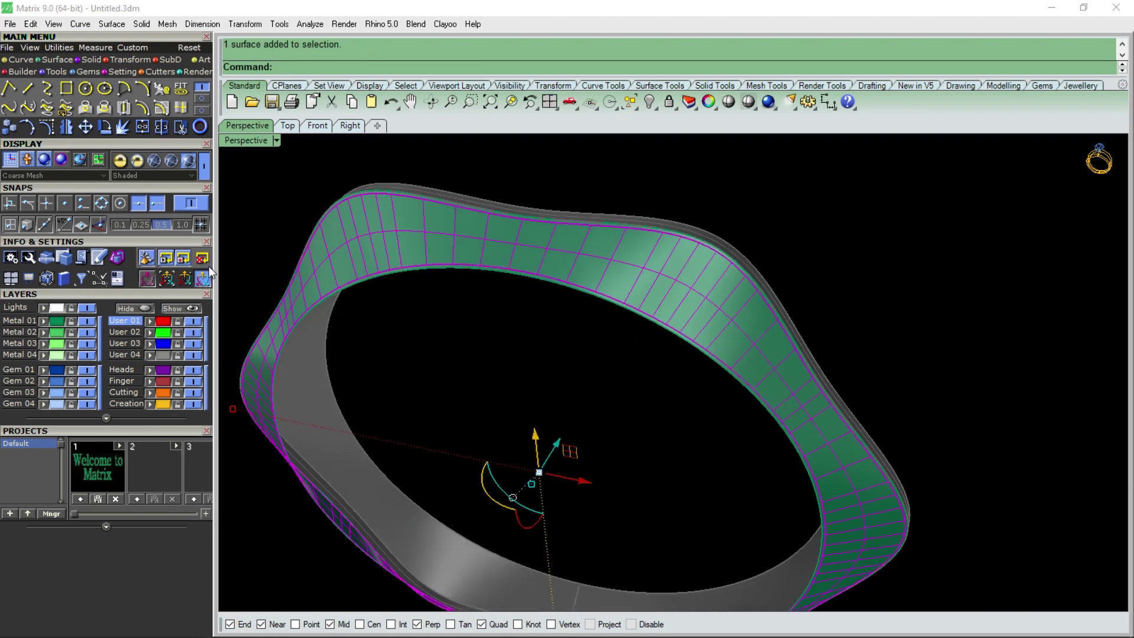
{"action": "middle_click", "coordinate": [133, 399]}
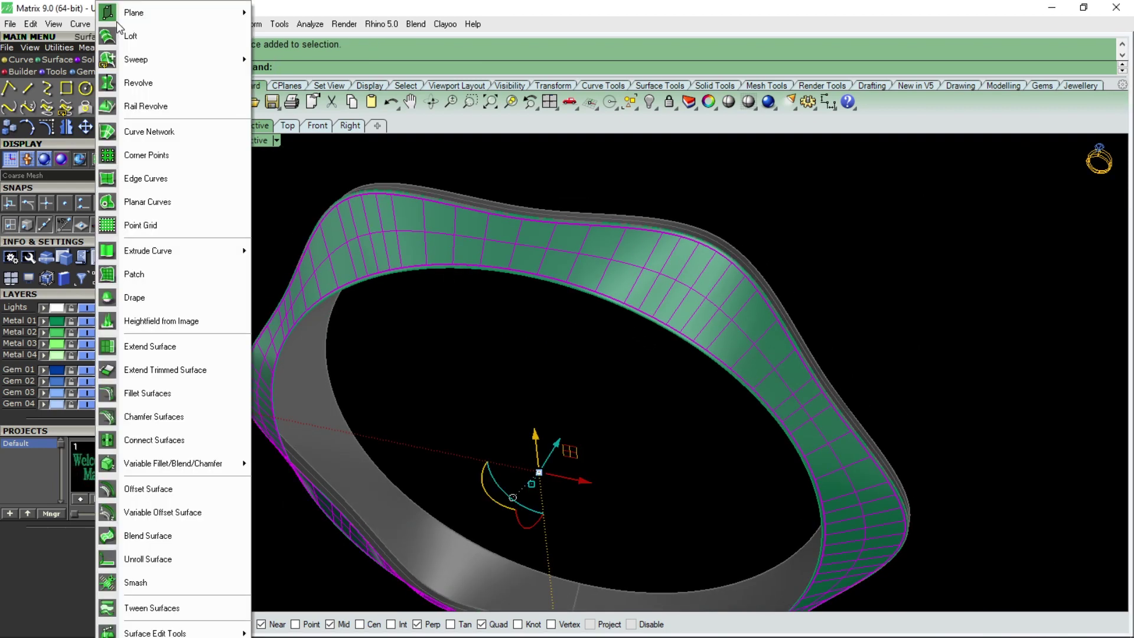
{"action": "left_click", "coordinate": [139, 487]}
{"action": "left_click", "coordinate": [463, 221]}
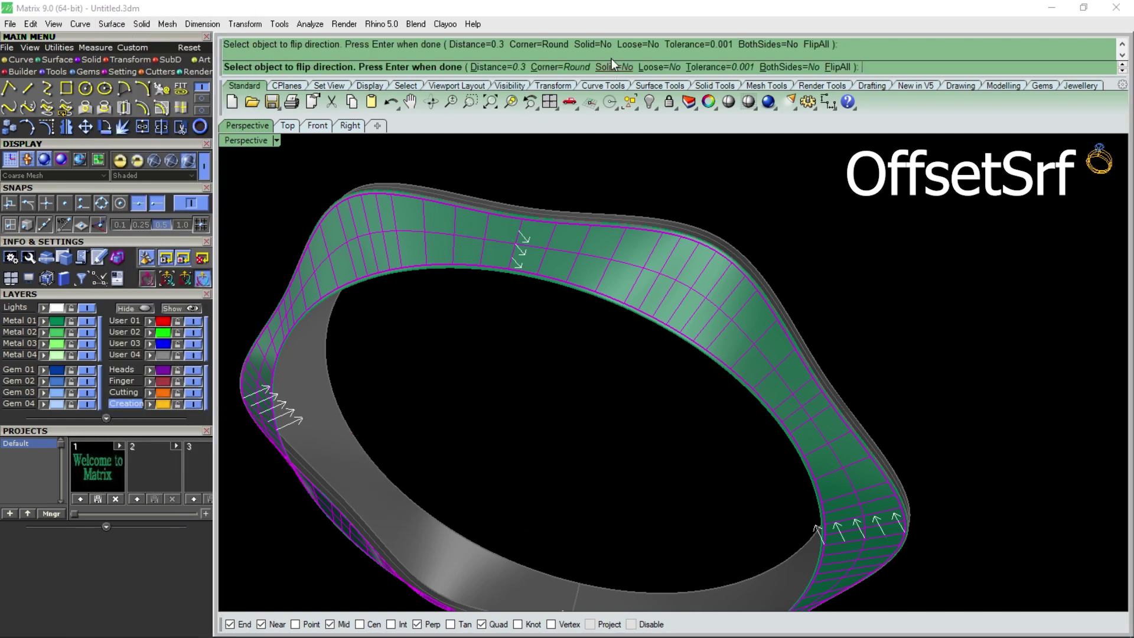
{"action": "type", "text": "0.6"}
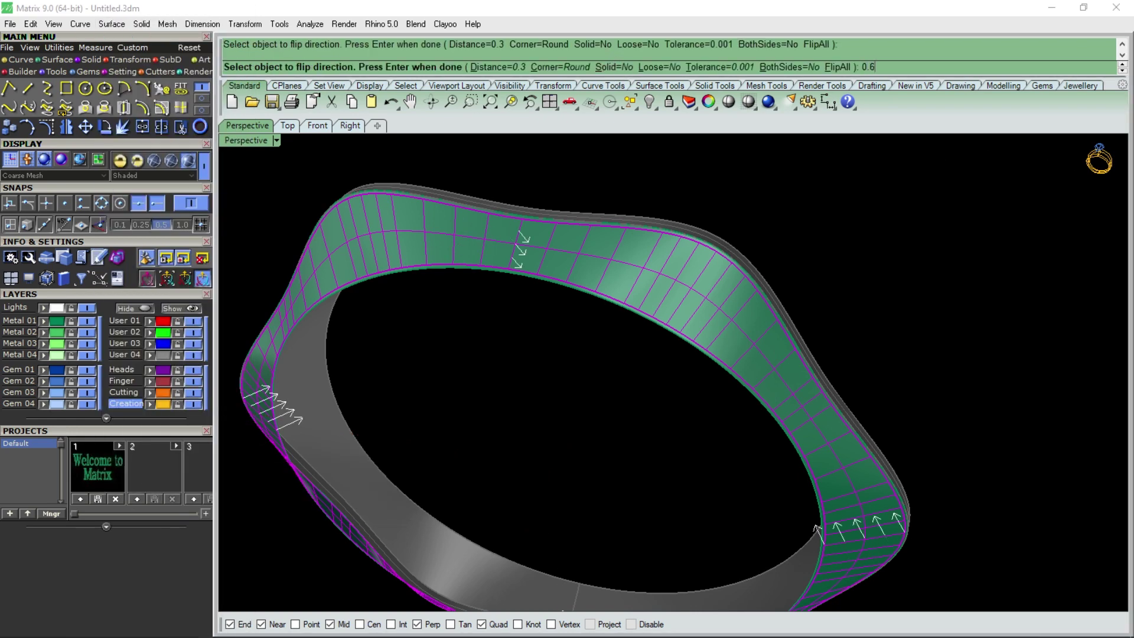
{"action": "key", "text": "Return"}
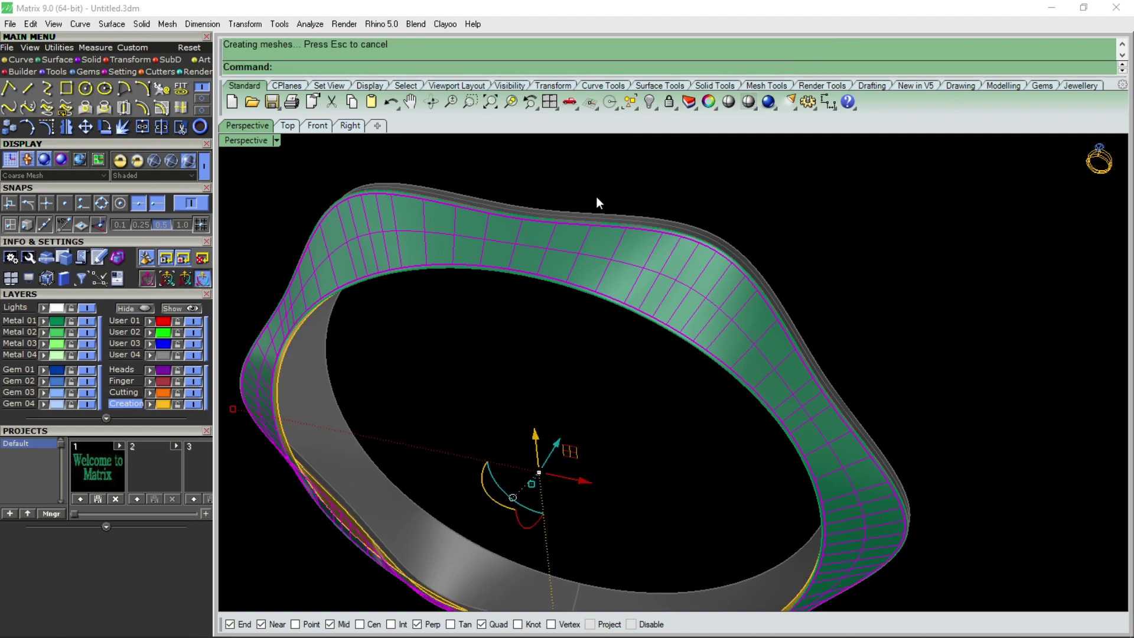
{"action": "key", "text": "Delete"}
{"action": "mouse_move", "coordinate": [614, 247]}
{"action": "right_mouse_down"}
{"action": "mouse_move", "coordinate": [620, 324]}
{"action": "mouse_move", "coordinate": [483, 179]}
{"action": "mouse_move", "coordinate": [628, 152]}
{"action": "mouse_move", "coordinate": [604, 334]}
{"action": "mouse_move", "coordinate": [607, 291]}
{"action": "right_mouse_up"}
- Open Smart Pattern from the Builder tools and load the Seamless Celtic tile
{"action": "left_click", "coordinate": [134, 59]}
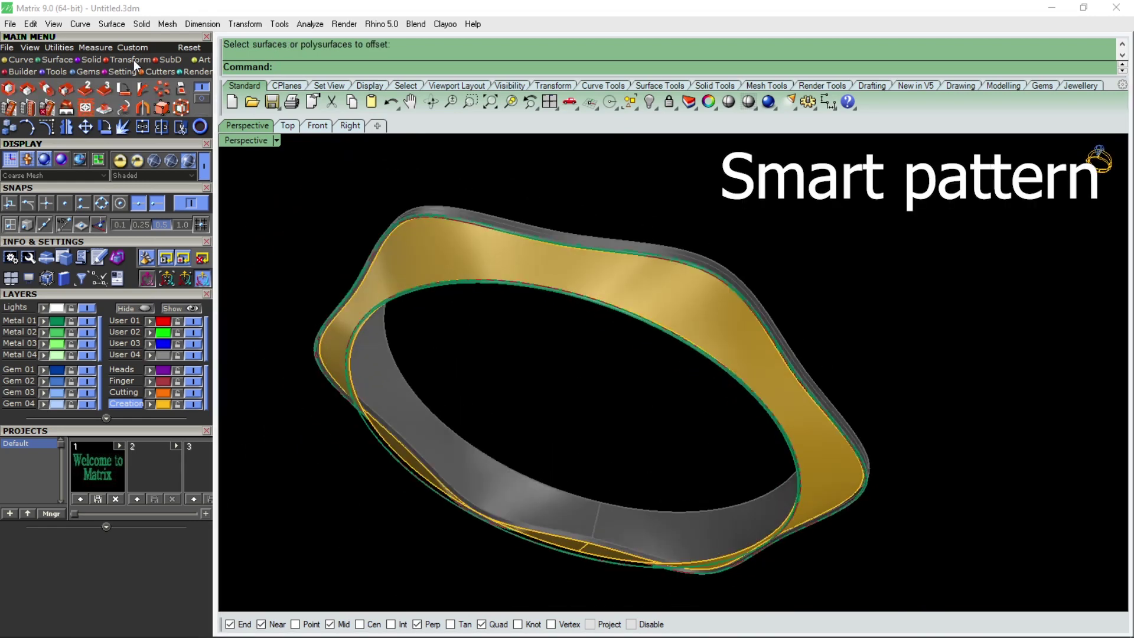
{"action": "left_click", "coordinate": [86, 107]}
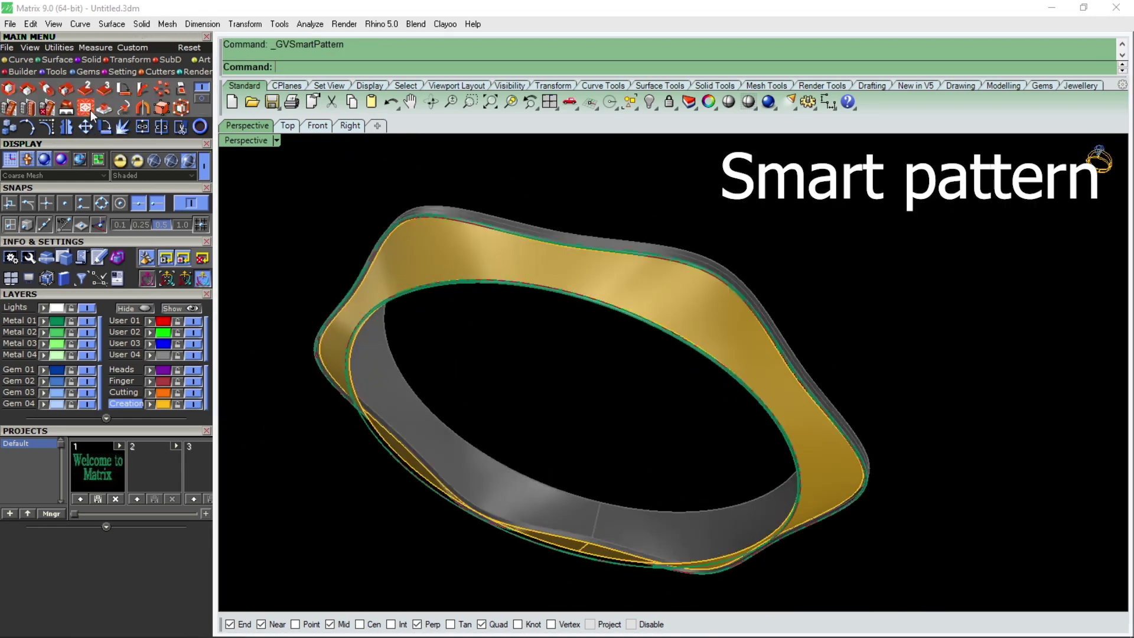
{"action": "left_click_drag", "start_coordinate": [148, 537], "coordinate": [138, 207]}
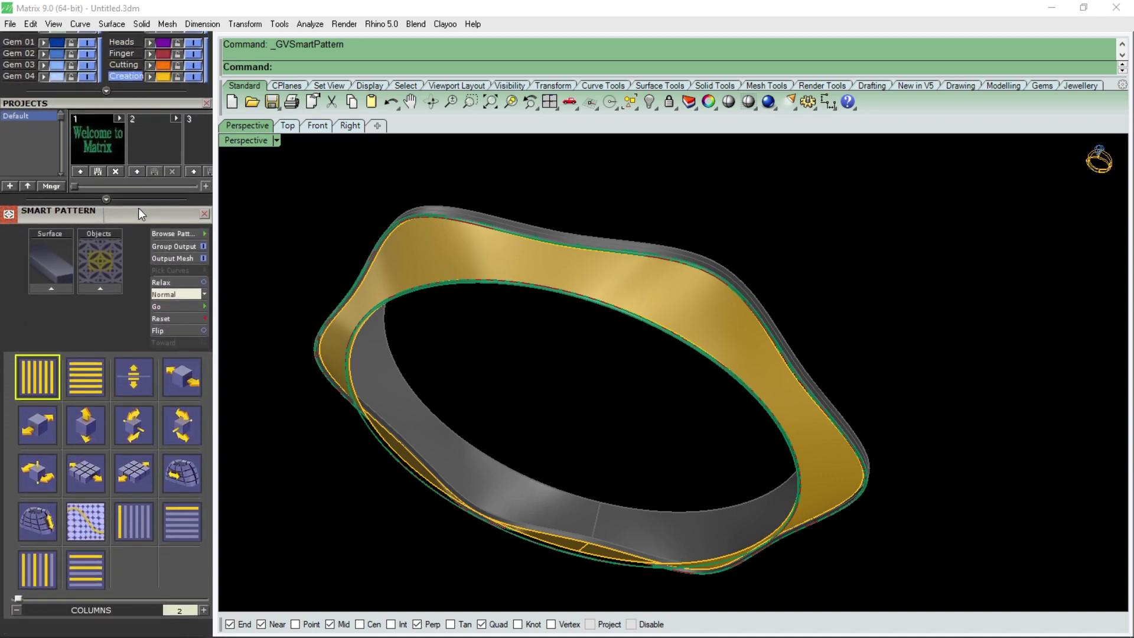
{"action": "left_click", "coordinate": [186, 235]}
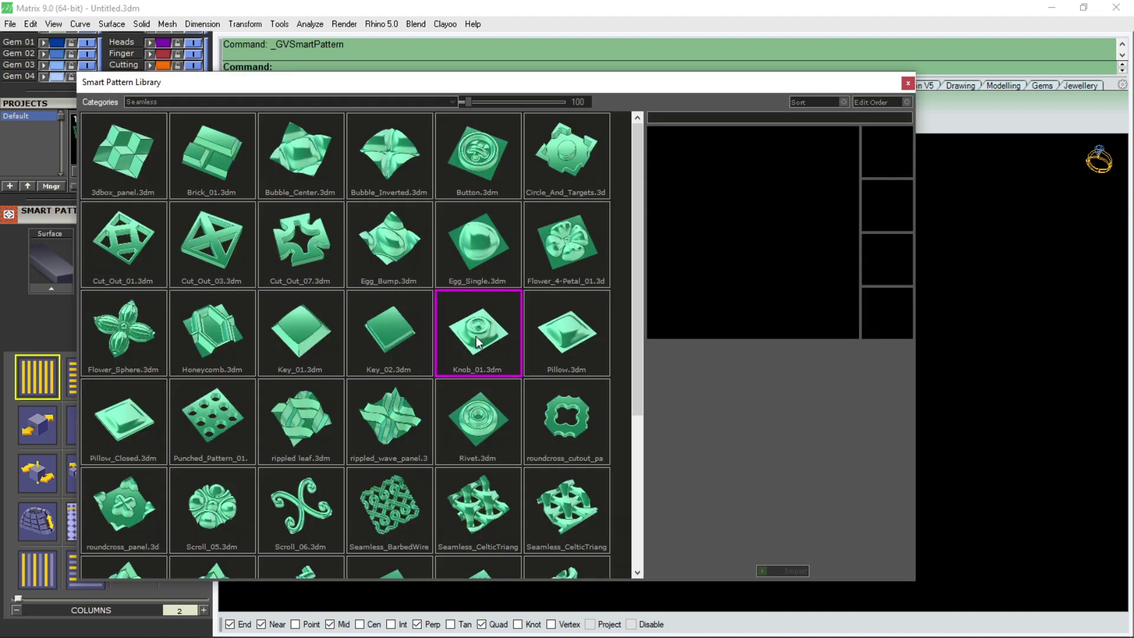
{"action": "scroll", "coordinate": [484, 350], "scroll_direction": "down", "scroll_amount": 1}
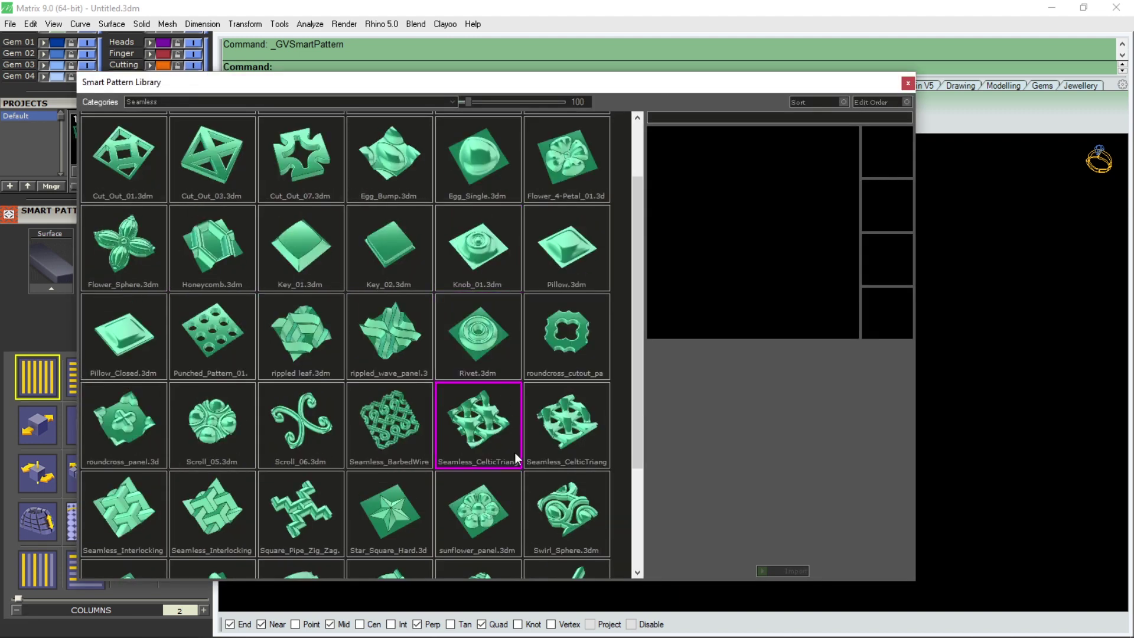
{"action": "double_click", "coordinate": [569, 443]}
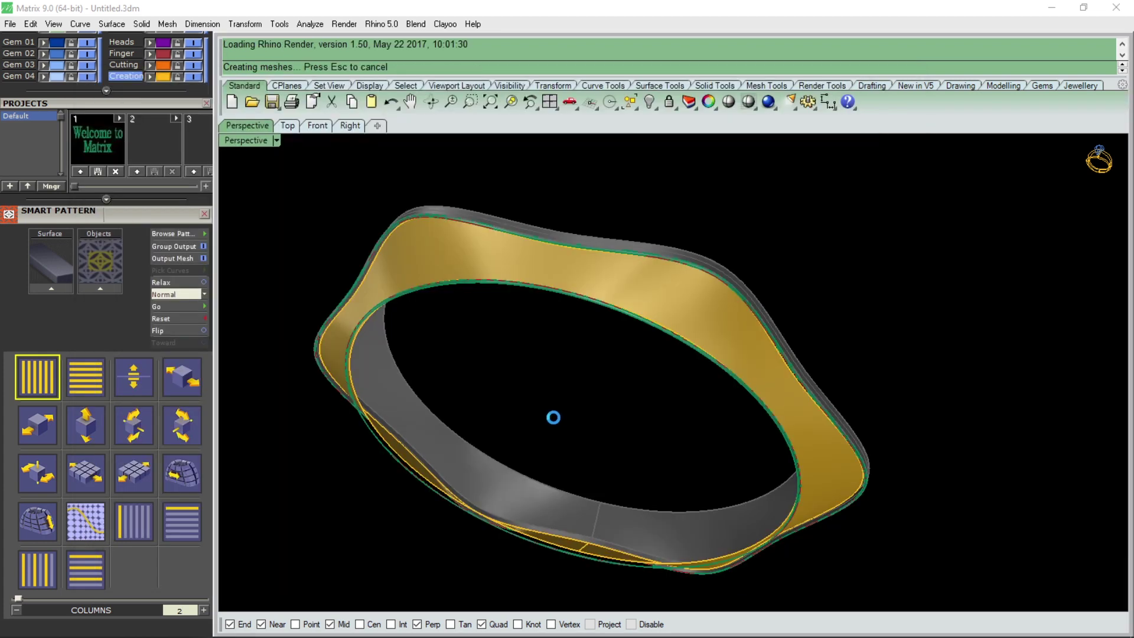
- Zoom in on the Celtic pattern tile, select it, and reveal the display, snaps and layers panels
{"action": "scroll", "coordinate": [576, 415], "scroll_direction": "up", "scroll_amount": 3}
{"action": "scroll", "coordinate": [712, 404], "scroll_direction": "up", "scroll_amount": 2}
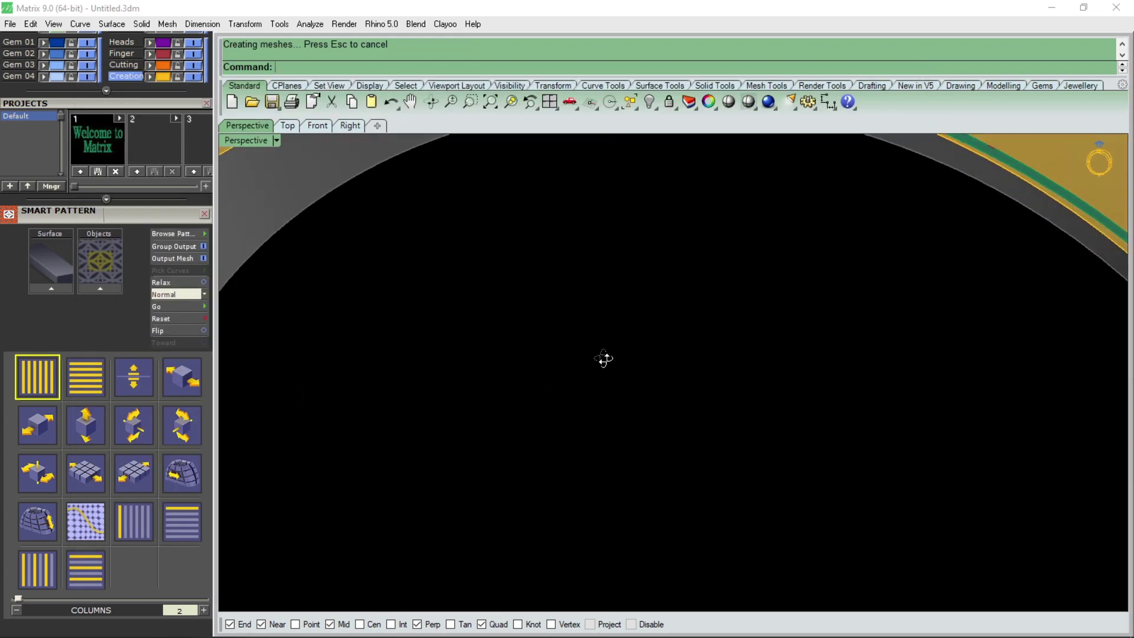
{"action": "scroll", "coordinate": [605, 359], "scroll_direction": "down", "scroll_amount": 5}
{"action": "scroll", "coordinate": [645, 307], "scroll_direction": "down", "scroll_amount": 2}
{"action": "scroll", "coordinate": [574, 284], "scroll_direction": "up", "scroll_amount": 3}
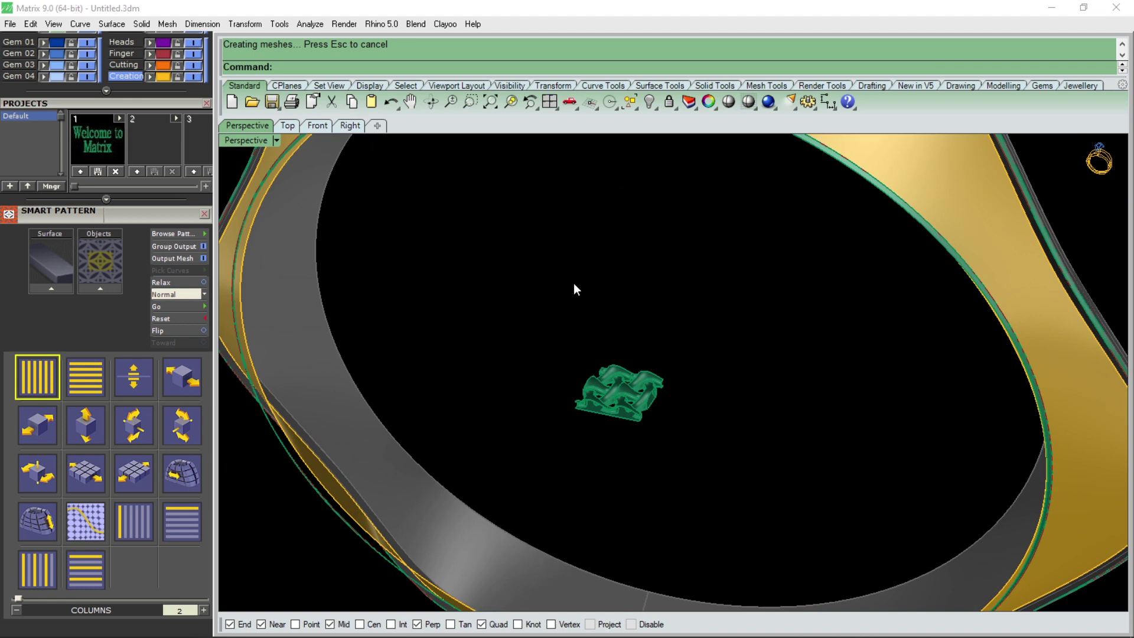
{"action": "left_click", "coordinate": [470, 102]}
{"action": "left_click_drag", "start_coordinate": [699, 312], "coordinate": [554, 463]}
{"action": "mouse_move", "coordinate": [673, 486]}
{"action": "right_mouse_down"}
{"action": "mouse_move", "coordinate": [622, 282]}
{"action": "mouse_move", "coordinate": [480, 402]}
{"action": "mouse_move", "coordinate": [410, 443]}
{"action": "mouse_move", "coordinate": [525, 463]}
{"action": "mouse_move", "coordinate": [676, 435]}
{"action": "mouse_move", "coordinate": [792, 392]}
{"action": "mouse_move", "coordinate": [886, 399]}
{"action": "mouse_move", "coordinate": [1018, 457]}
{"action": "mouse_move", "coordinate": [731, 463]}
{"action": "mouse_move", "coordinate": [672, 490]}
{"action": "right_mouse_up"}
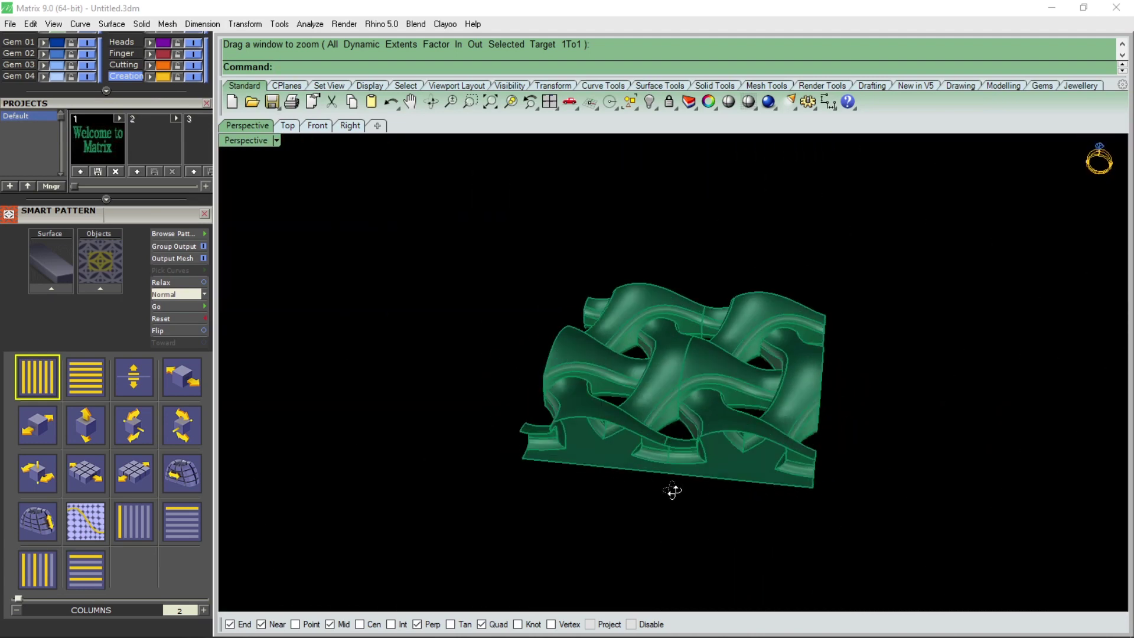
{"action": "left_click", "coordinate": [671, 374]}
{"action": "left_click_drag", "start_coordinate": [162, 105], "coordinate": [139, 418]}
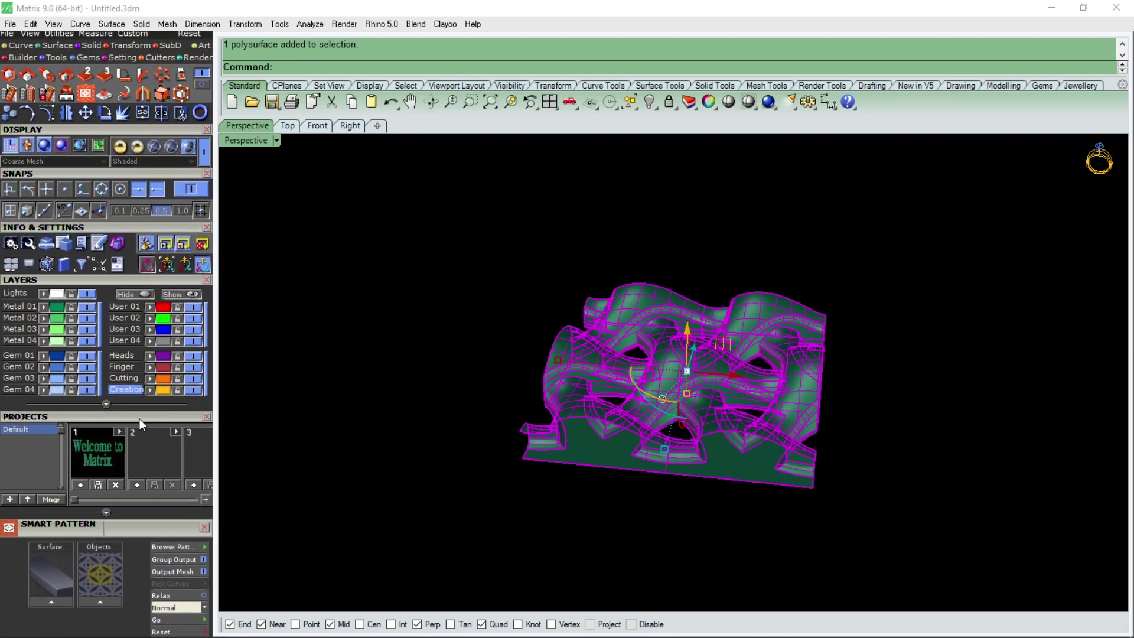
- Duplicate the border curves of the Celtic pattern tile
{"action": "left_click", "coordinate": [28, 48]}
{"action": "left_click", "coordinate": [201, 84]}
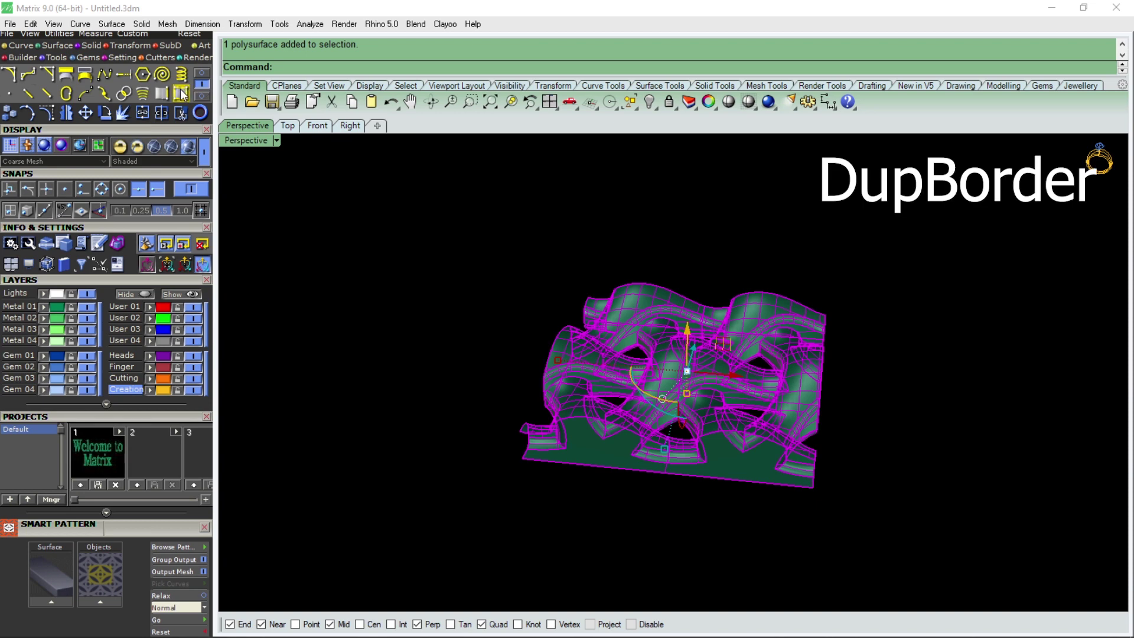
{"action": "left_click", "coordinate": [181, 95]}
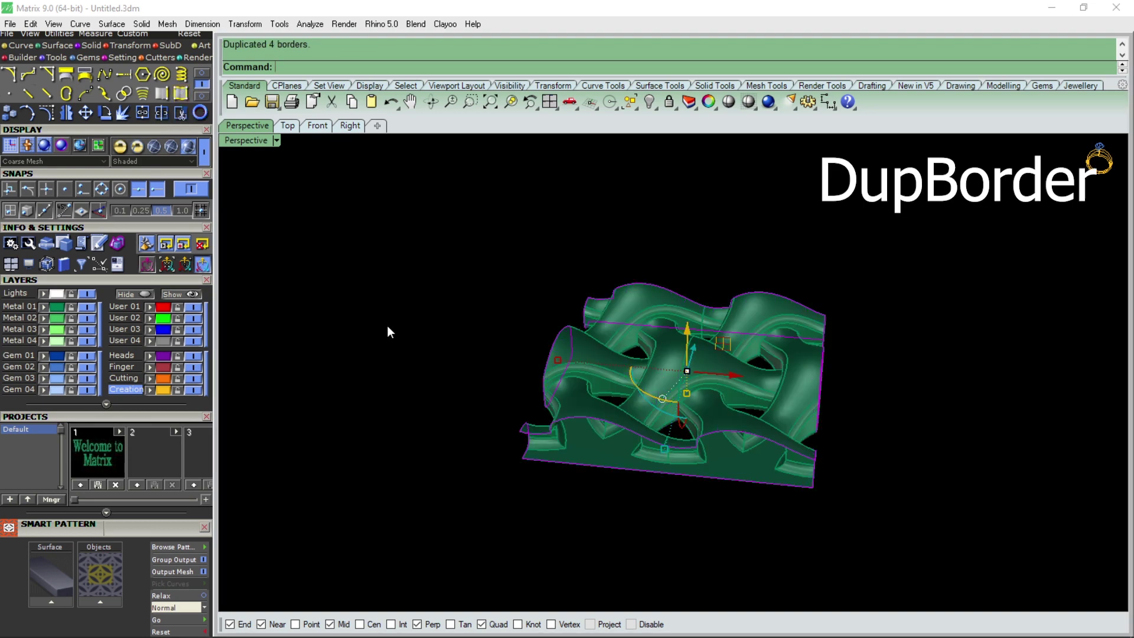
{"action": "right_click_drag", "start_coordinate": [556, 471], "coordinate": [565, 487]}
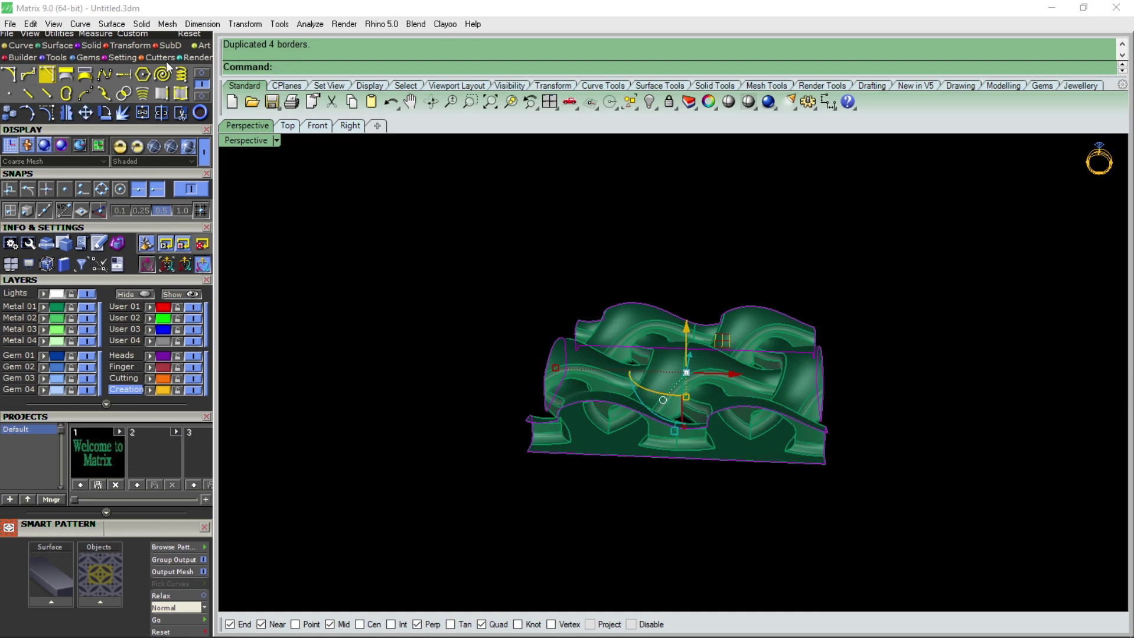
- Draw two vertical seam lines from the right-hand border points down to the bottom edge
{"action": "left_click", "coordinate": [201, 75]}
{"action": "left_click", "coordinate": [28, 74]}
{"action": "left_click", "coordinate": [737, 425]}
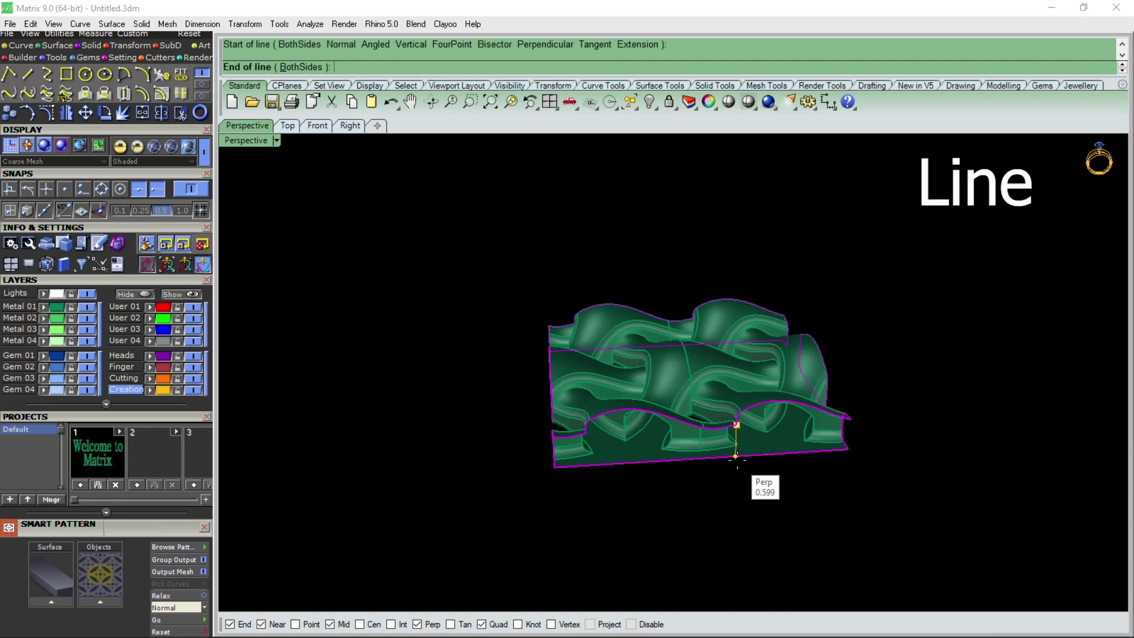
{"action": "left_click", "coordinate": [736, 455]}
{"action": "mouse_move", "coordinate": [664, 444]}
{"action": "right_mouse_down"}
{"action": "mouse_move", "coordinate": [576, 440]}
{"action": "mouse_move", "coordinate": [762, 493]}
{"action": "mouse_move", "coordinate": [551, 413]}
{"action": "mouse_move", "coordinate": [600, 413]}
{"action": "mouse_move", "coordinate": [502, 466]}
{"action": "right_mouse_up"}
{"action": "scroll", "coordinate": [756, 473], "scroll_direction": "up", "scroll_amount": 3}
{"action": "key", "text": "Return"}
{"action": "left_click", "coordinate": [752, 460]}
{"action": "left_click", "coordinate": [753, 511]}
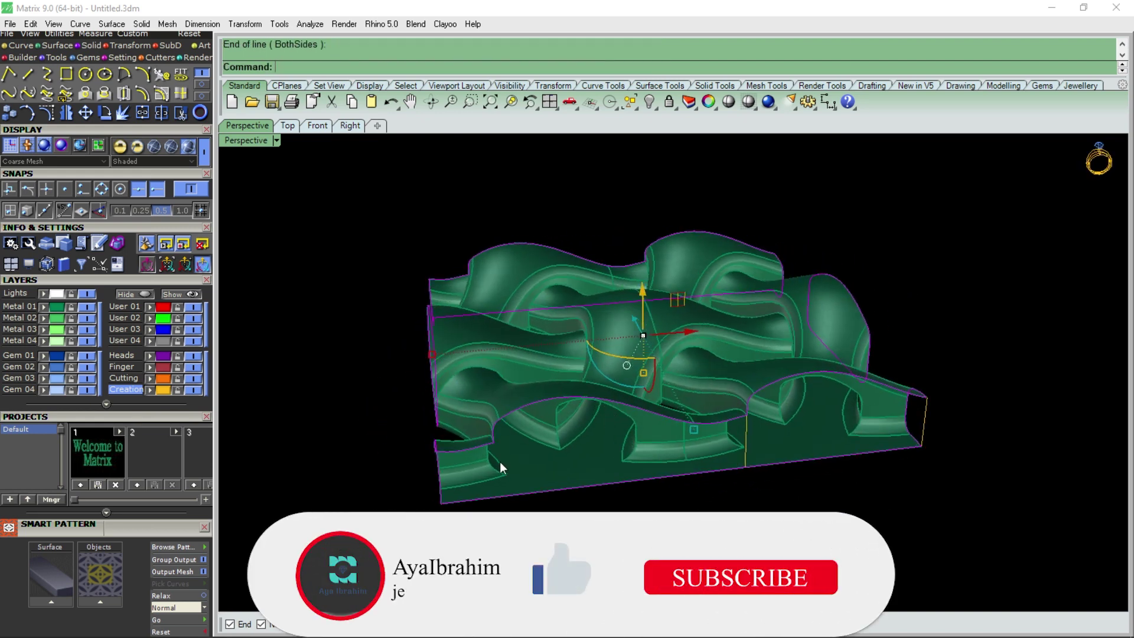
- Draw two more seam lines from the left border endpoints down to the bottom edge
{"action": "key", "text": "Return"}
{"action": "left_click", "coordinate": [495, 446]}
{"action": "left_click", "coordinate": [497, 494]}
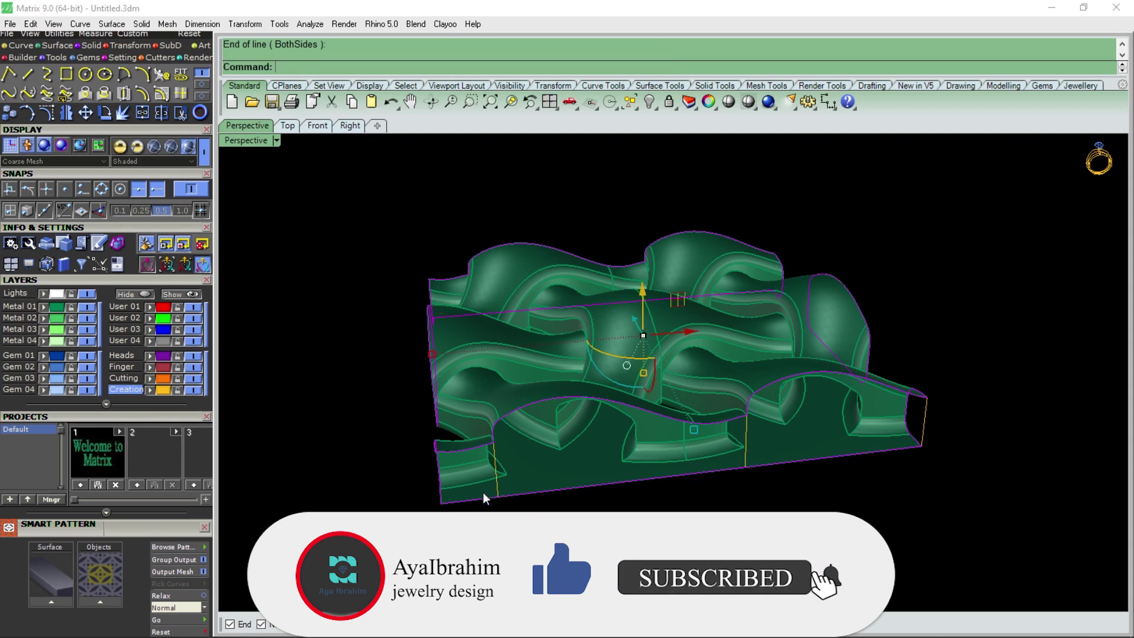
{"action": "key", "text": "Return"}
{"action": "left_click", "coordinate": [435, 452]}
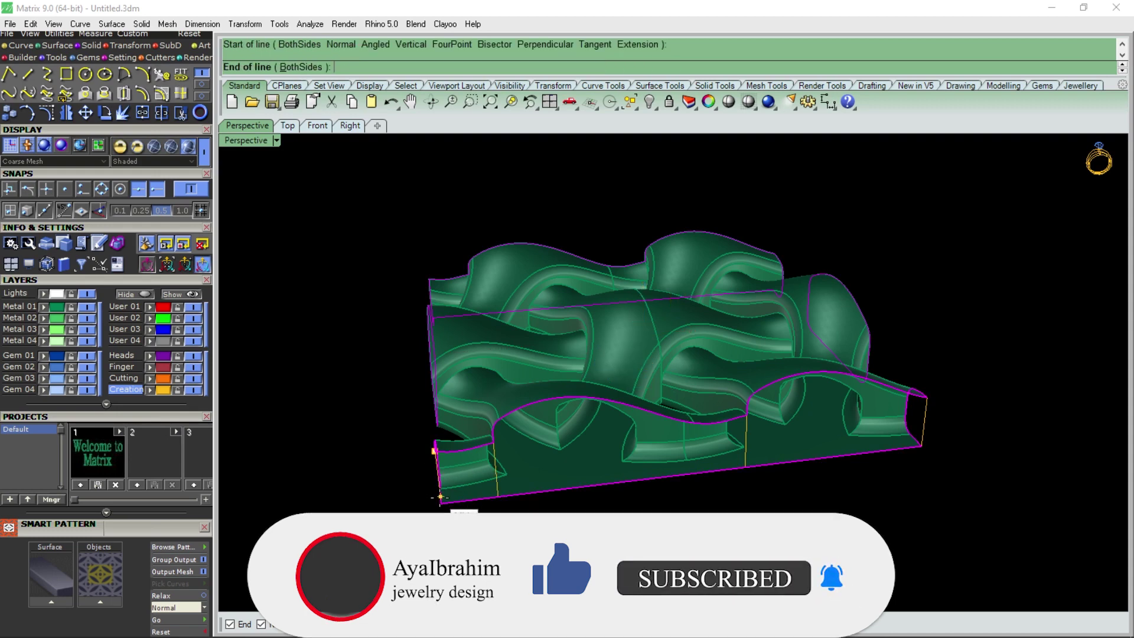
{"action": "left_click", "coordinate": [441, 503]}
- Split the front border curve at the vertical seams into six pieces
{"action": "left_click", "coordinate": [561, 518]}
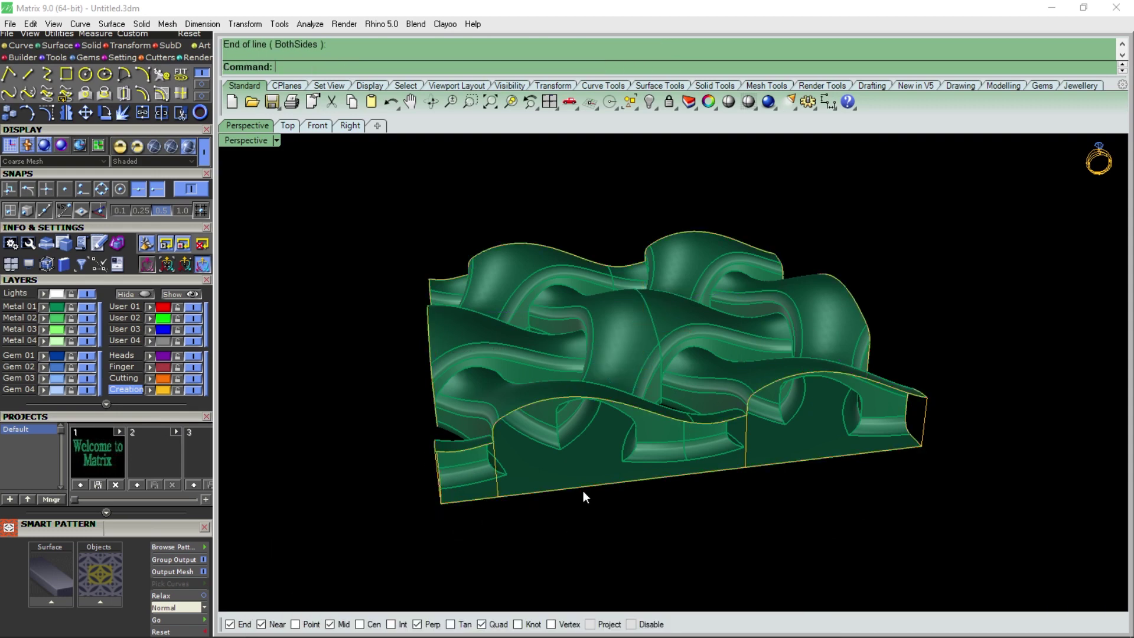
{"action": "left_click", "coordinate": [581, 486]}
{"action": "left_click", "coordinate": [626, 515]}
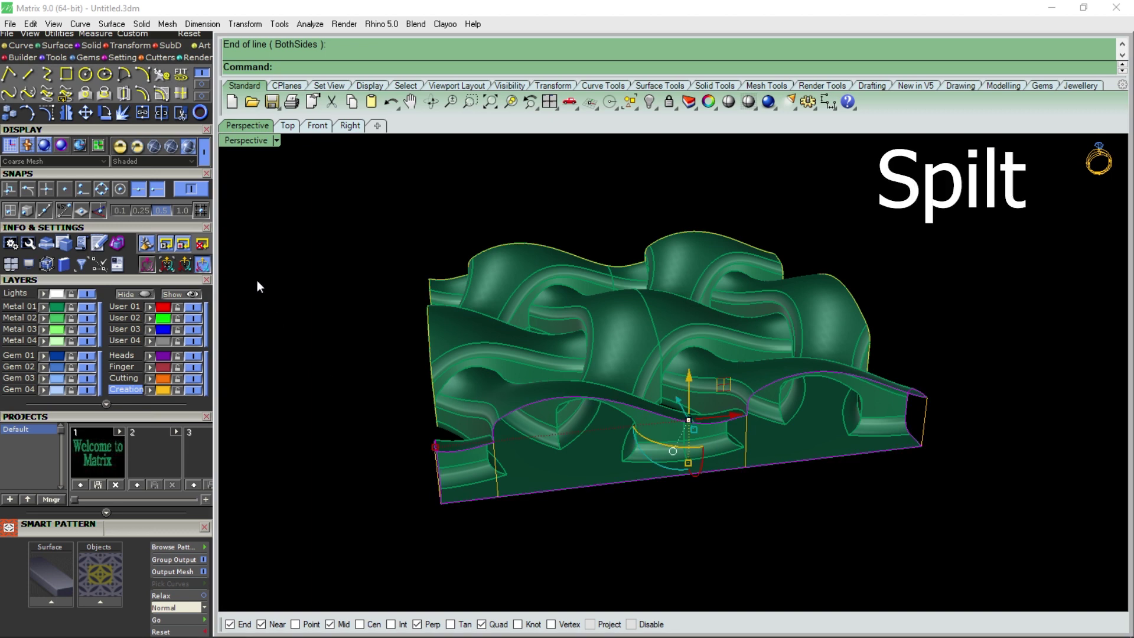
{"action": "left_click", "coordinate": [161, 114]}
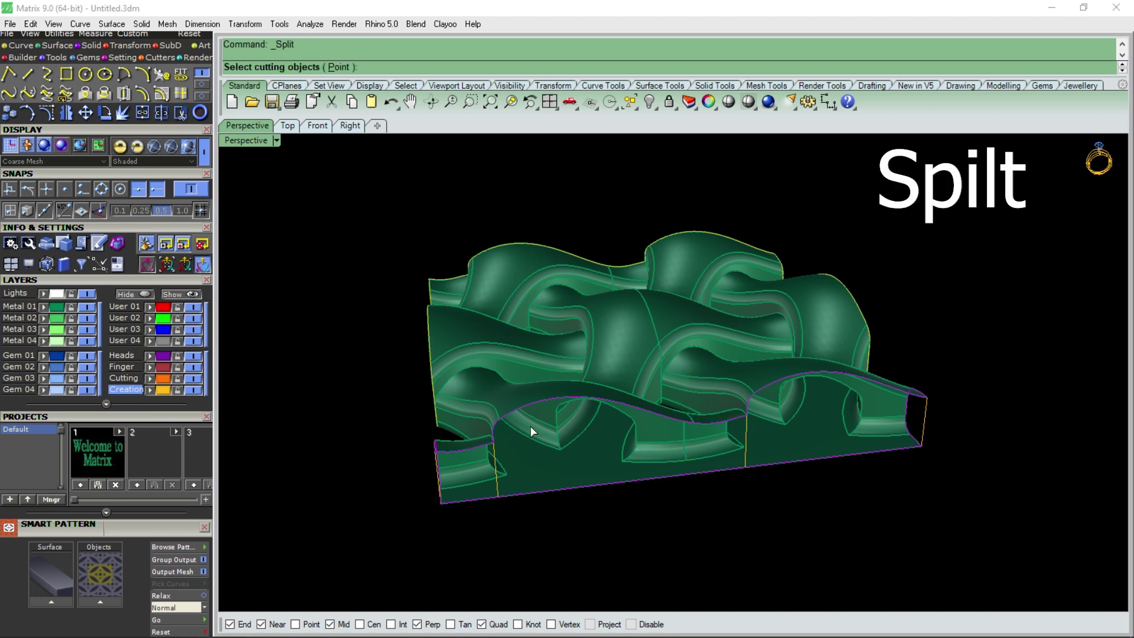
{"action": "left_click", "coordinate": [501, 472]}
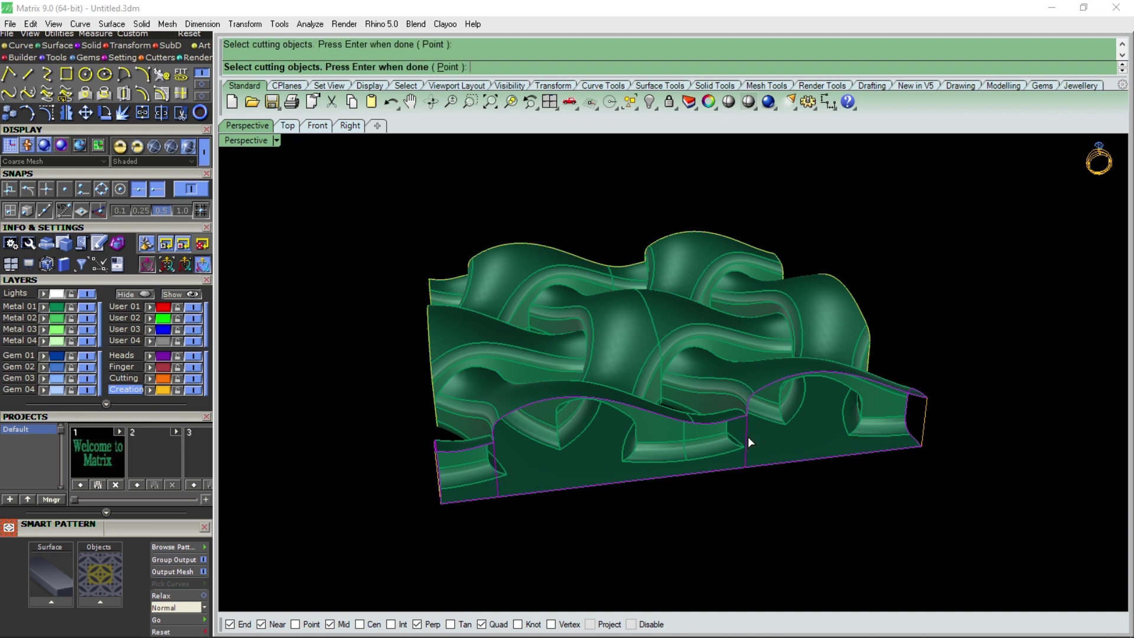
{"action": "key", "text": "Return"}
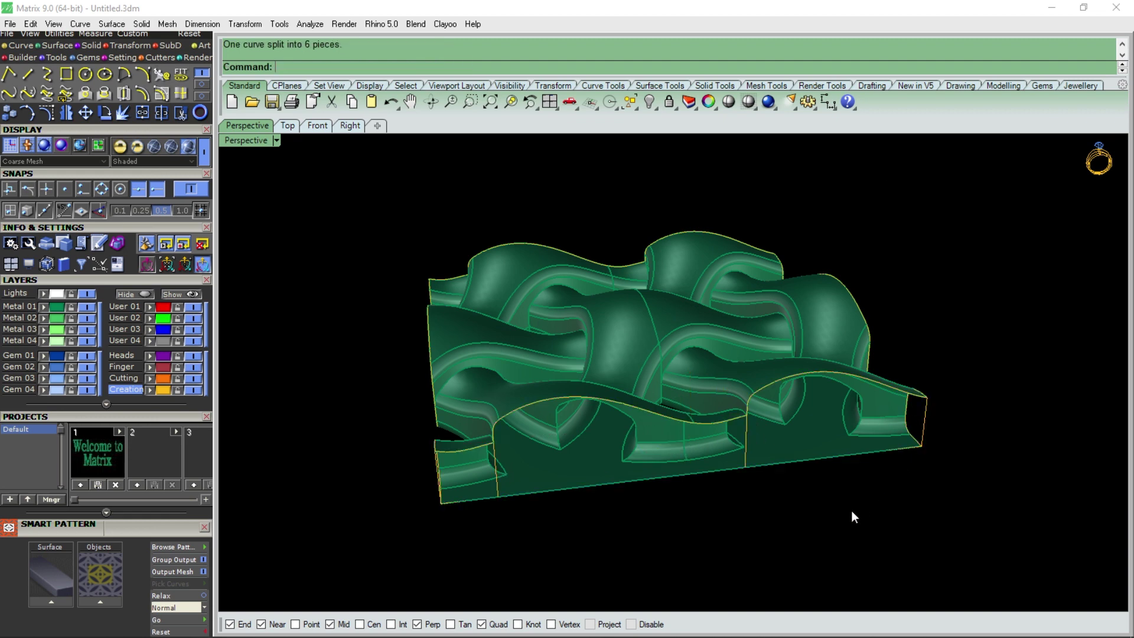
- Two-rail sweep the first front face between its wavy top and straight bottom edges
{"action": "left_click", "coordinate": [112, 23]}
{"action": "mouse_move", "coordinate": [136, 59]}
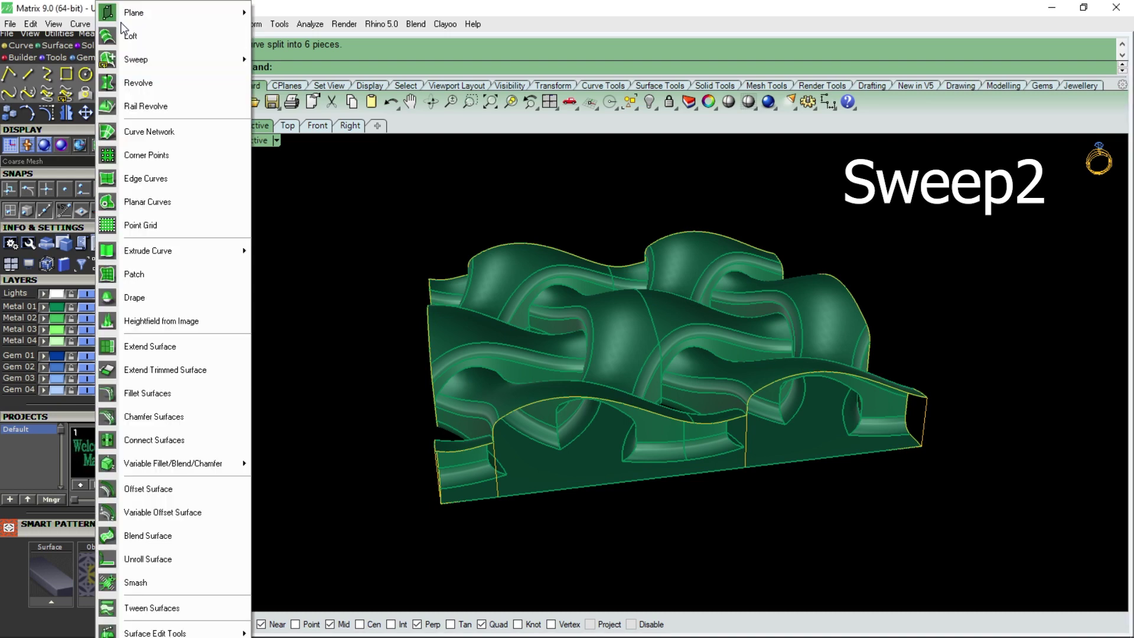
{"action": "left_click", "coordinate": [295, 106]}
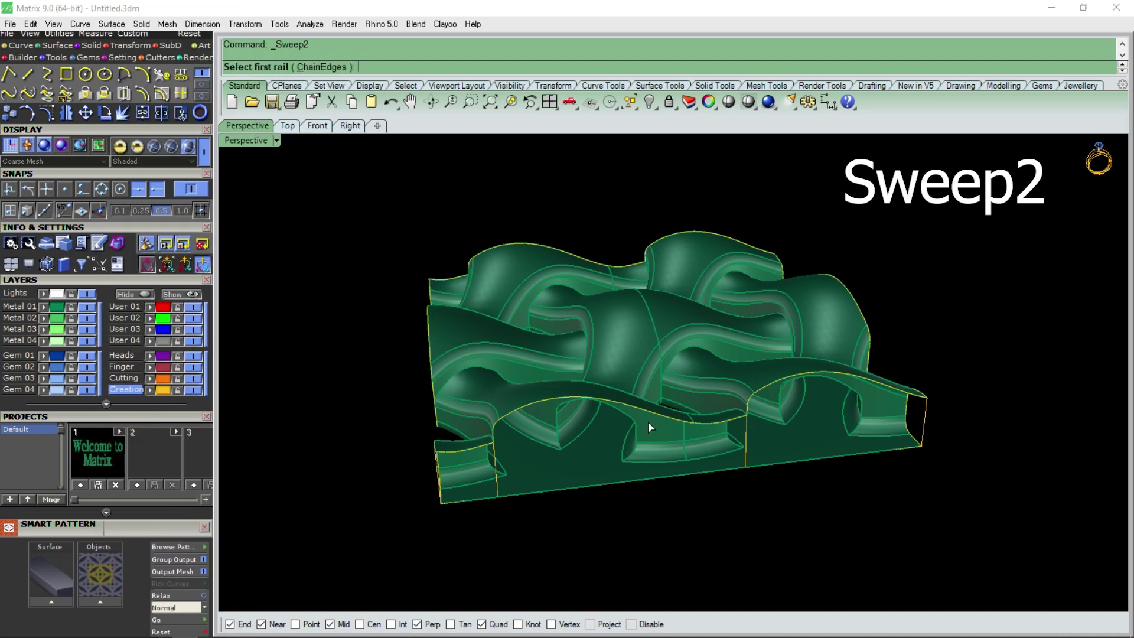
{"action": "left_click", "coordinate": [618, 403]}
{"action": "left_click", "coordinate": [650, 439]}
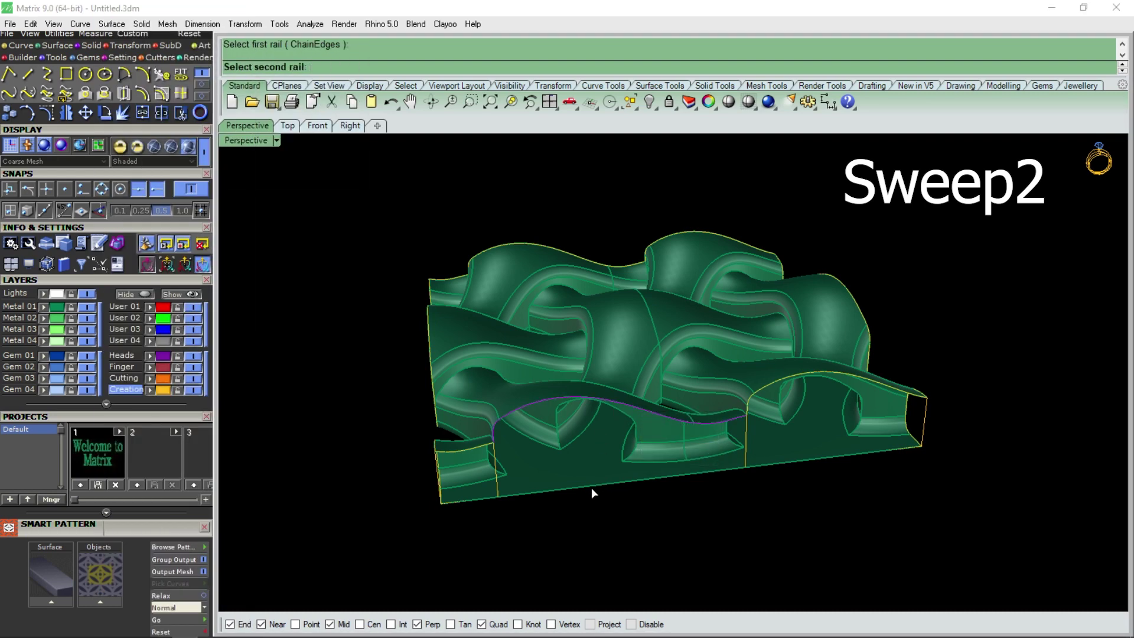
{"action": "left_click", "coordinate": [591, 486]}
{"action": "key", "text": "Return"}
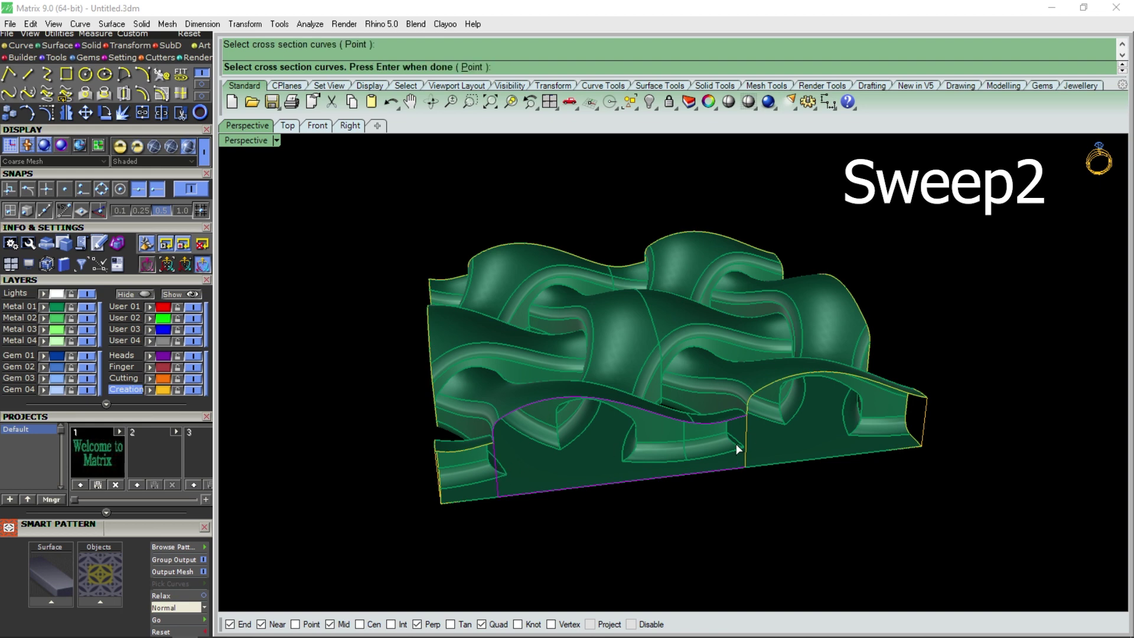
{"action": "left_click", "coordinate": [745, 439]}
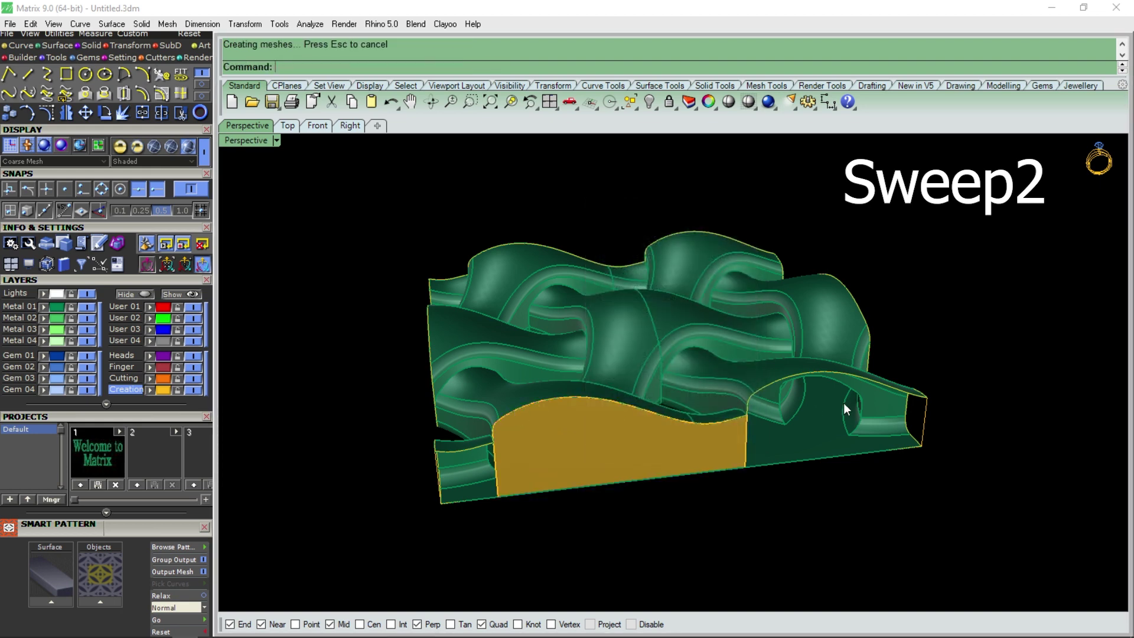
{"action": "key", "text": "Return"}
- Sweep the second front face along its top and bottom rails with the vertical seam as section
{"action": "left_click", "coordinate": [768, 420]}
{"action": "key", "text": "Return"}
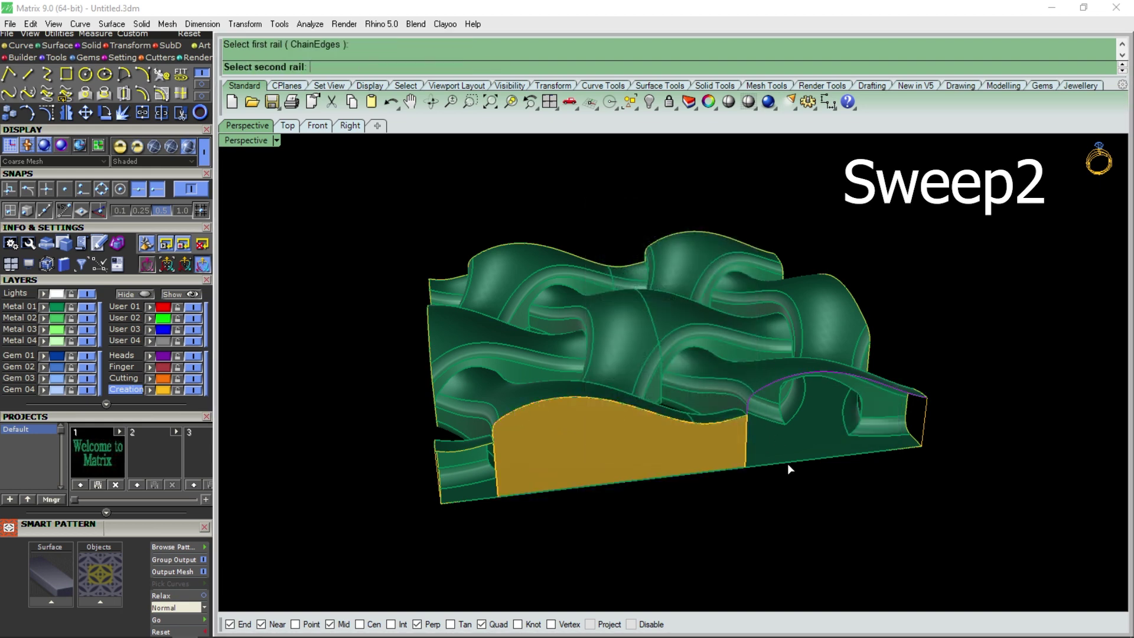
{"action": "left_click", "coordinate": [788, 463]}
{"action": "key", "text": "Return"}
{"action": "left_click", "coordinate": [744, 447]}
{"action": "left_click", "coordinate": [809, 484]}
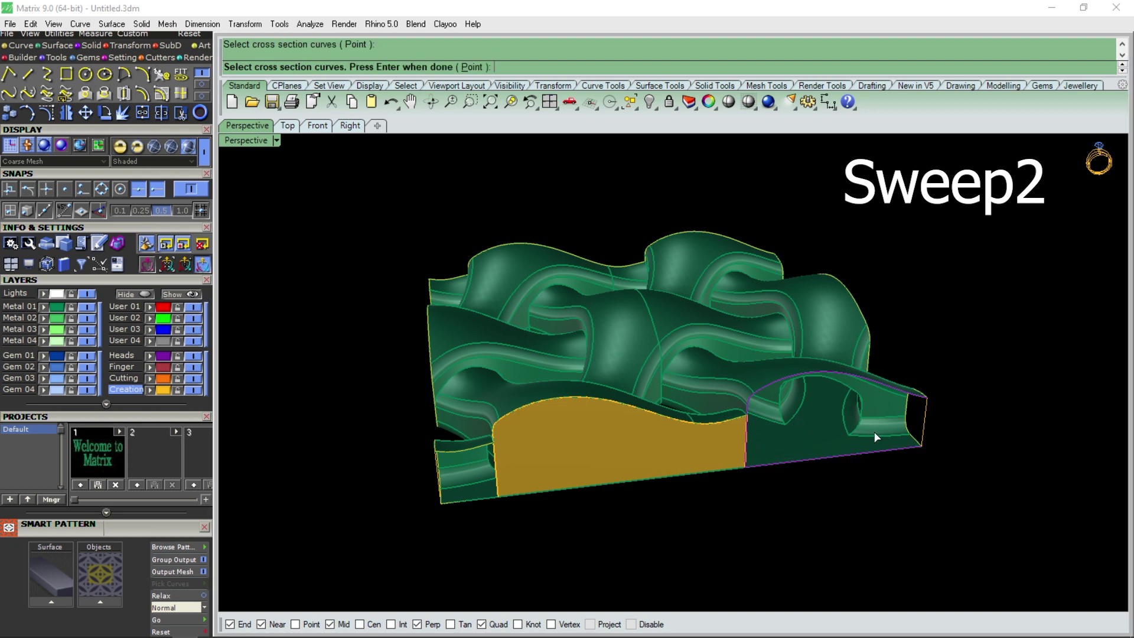
{"action": "left_click", "coordinate": [923, 419]}
{"action": "key", "text": "Return"}
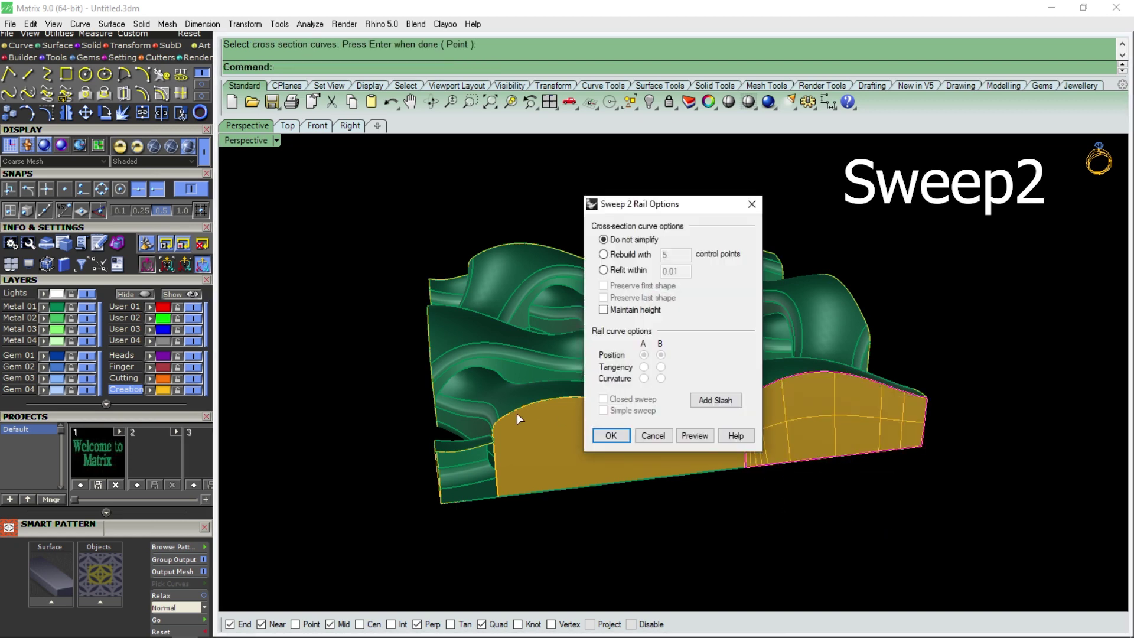
- Sweep the end piece between its top and bottom edges with the vertical edge as section
{"action": "key", "text": "Return"}
{"action": "key", "text": "Return"}
{"action": "left_click", "coordinate": [563, 400]}
{"action": "left_click", "coordinate": [596, 443]}
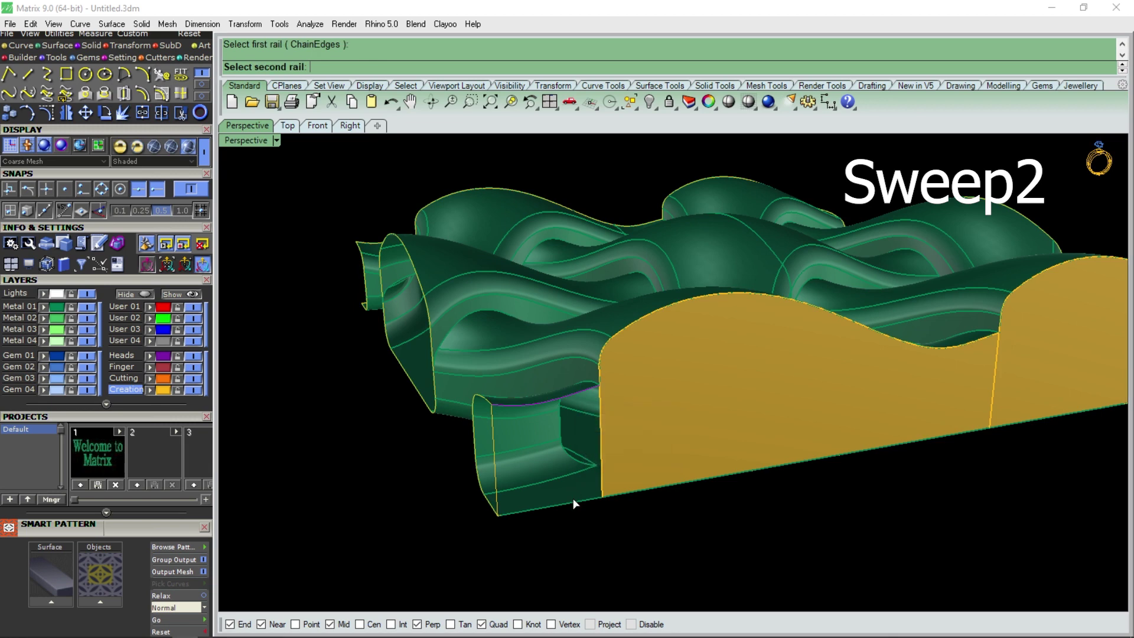
{"action": "left_click", "coordinate": [558, 501]}
{"action": "left_click", "coordinate": [601, 445]}
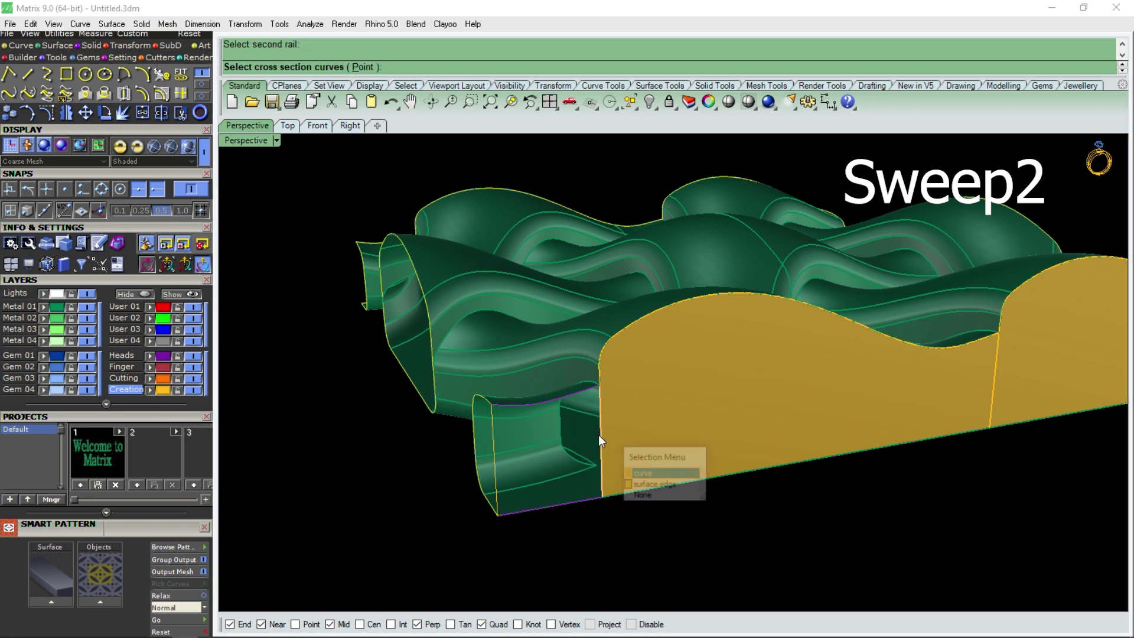
{"action": "key", "text": "Return"}
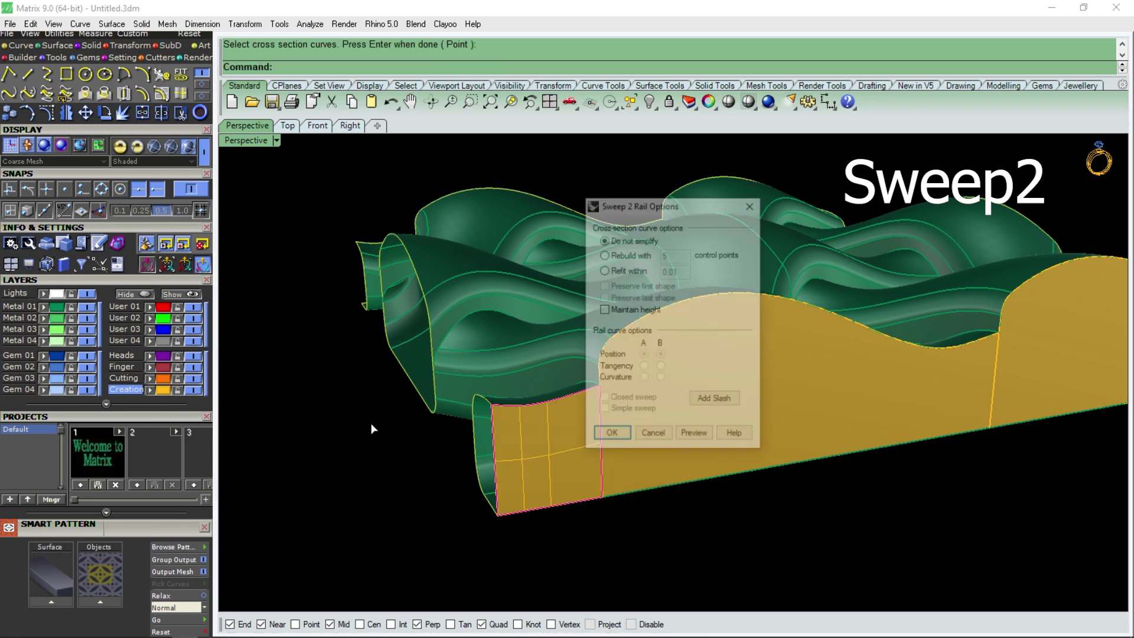
{"action": "key", "text": "Return"}
{"action": "left_click", "coordinate": [626, 414]}
- Cap both open ends of the pattern with patch surfaces
{"action": "scroll", "coordinate": [617, 408], "scroll_direction": "up", "scroll_amount": 3}
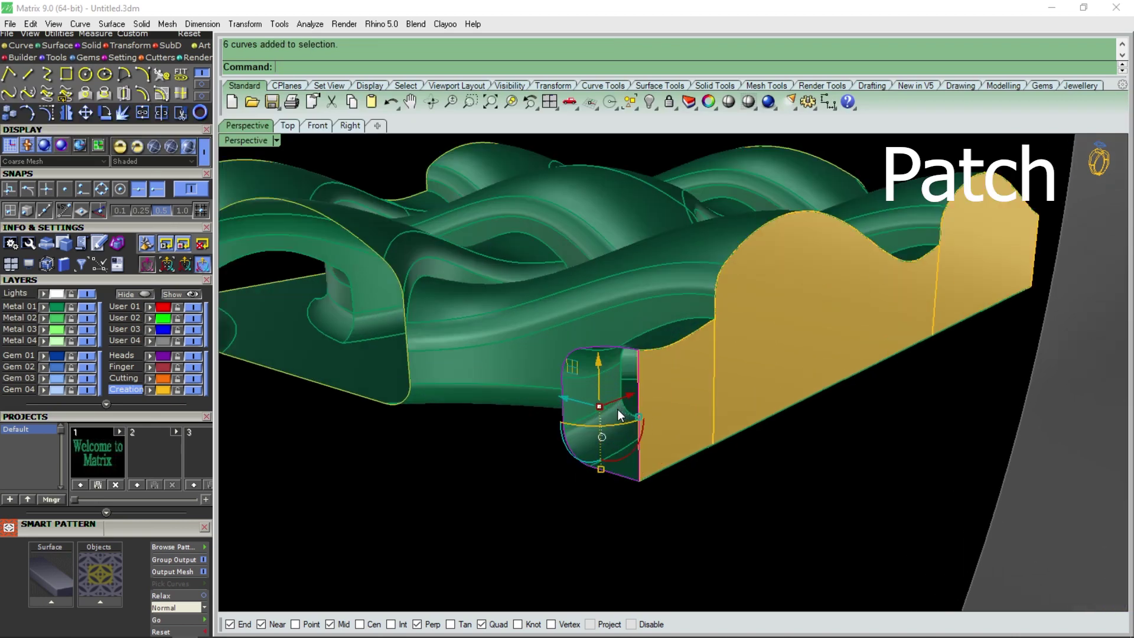
{"action": "key", "text": "Return"}
{"action": "key", "text": "Return"}
{"action": "scroll", "coordinate": [572, 407], "scroll_direction": "down", "scroll_amount": 5}
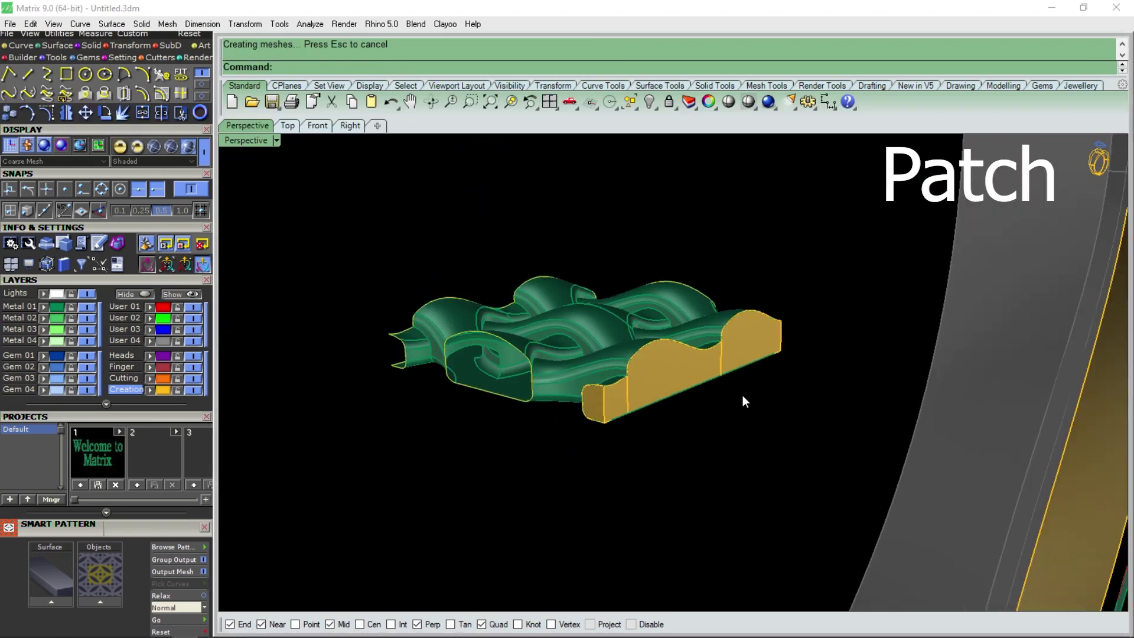
{"action": "right_click_drag", "start_coordinate": [741, 397], "coordinate": [473, 392]}
{"action": "scroll", "coordinate": [620, 448], "scroll_direction": "up", "scroll_amount": 3}
{"action": "key", "text": "Return"}
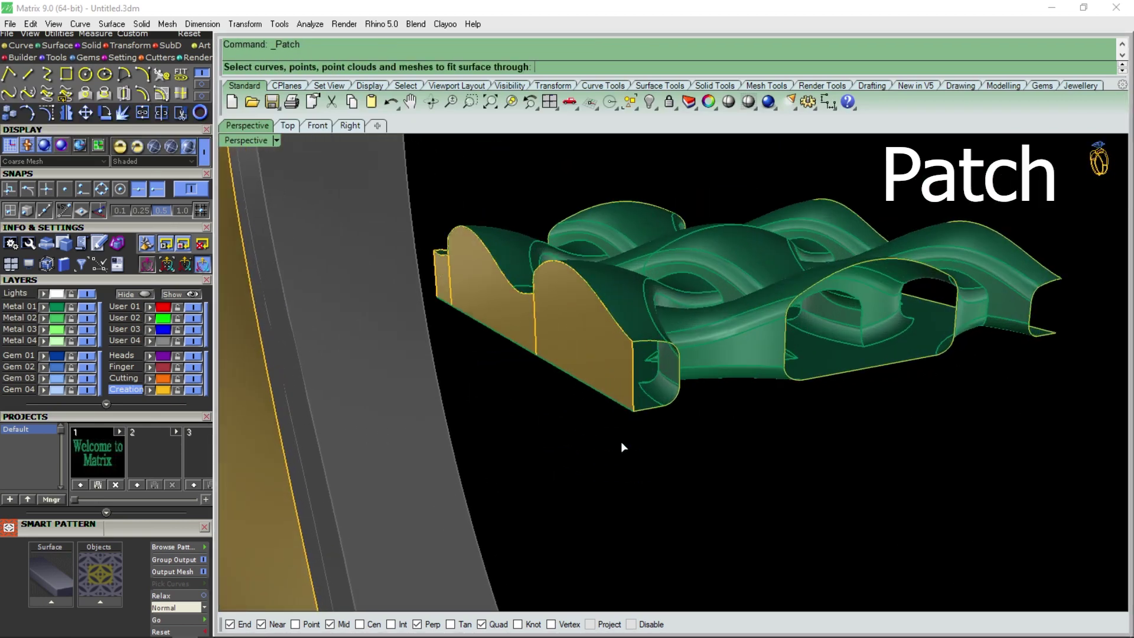
{"action": "left_click_drag", "start_coordinate": [617, 444], "coordinate": [695, 344]}
{"action": "key", "text": "Return"}
{"action": "key", "text": "Return"}
{"action": "mouse_move", "coordinate": [649, 409]}
{"action": "right_mouse_down"}
{"action": "mouse_move", "coordinate": [649, 344]}
{"action": "mouse_move", "coordinate": [748, 379]}
{"action": "right_mouse_up"}
- Patch the remaining opening from its outline curve
{"action": "scroll", "coordinate": [768, 395], "scroll_direction": "up", "scroll_amount": 2}
{"action": "left_click", "coordinate": [735, 408]}
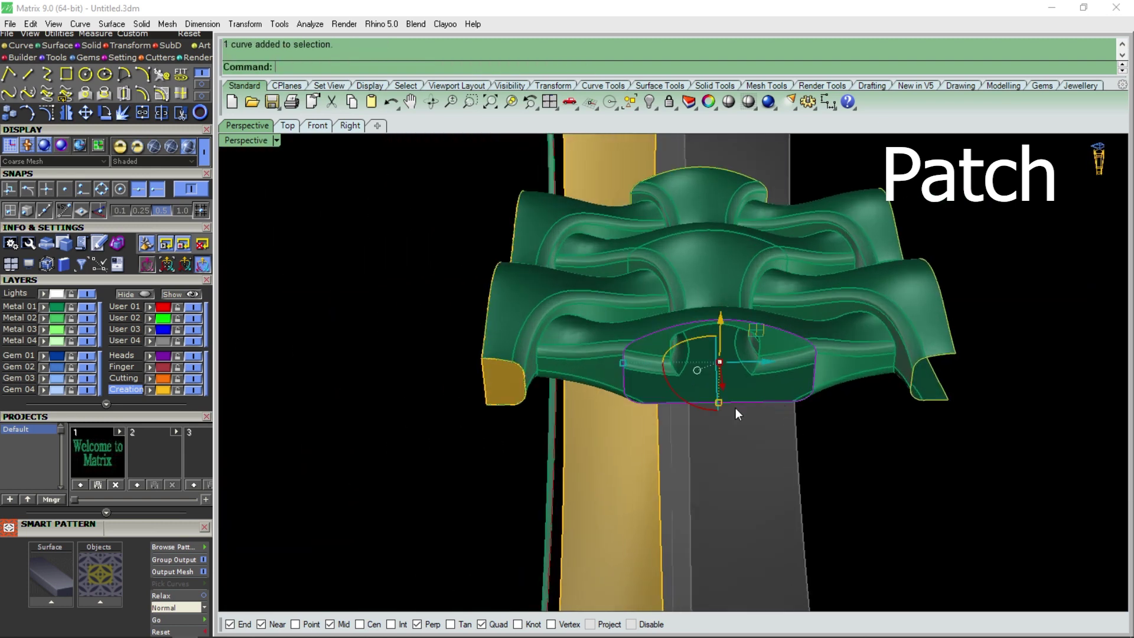
{"action": "key", "text": "Return"}
{"action": "key", "text": "Return"}
{"action": "left_click", "coordinate": [636, 438]}
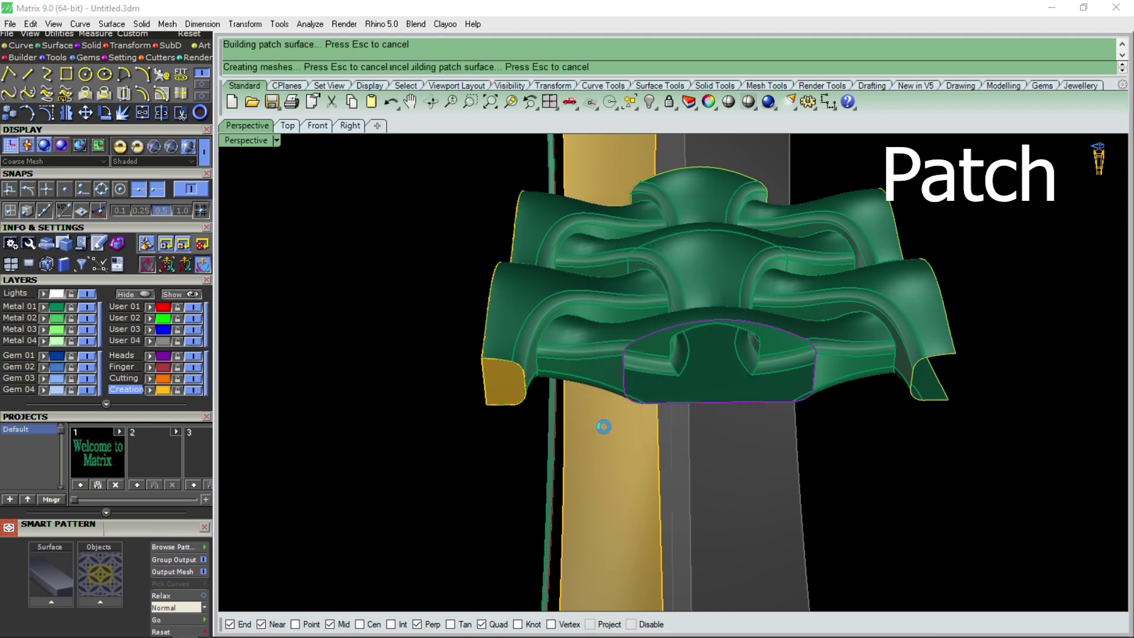
- Select the front side surface and orbit to view the pattern face-on
{"action": "right_click_drag", "start_coordinate": [466, 371], "coordinate": [569, 427]}
{"action": "left_click", "coordinate": [483, 434]}
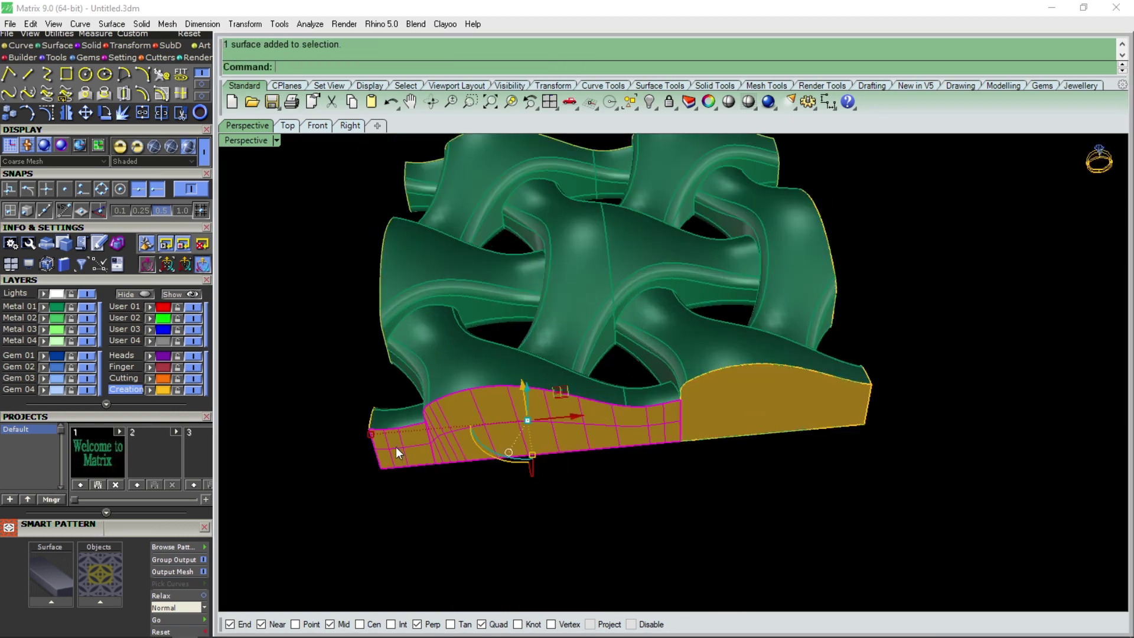
{"action": "right_click_drag", "start_coordinate": [396, 446], "coordinate": [479, 393]}
{"action": "mouse_move", "coordinate": [548, 431]}
{"action": "right_mouse_down"}
{"action": "mouse_move", "coordinate": [646, 401]}
{"action": "mouse_move", "coordinate": [423, 293]}
{"action": "mouse_move", "coordinate": [466, 313]}
{"action": "right_mouse_up"}
- Mirror the front side surface across the X axis onto the back
{"action": "scroll", "coordinate": [467, 313], "scroll_direction": "down", "scroll_amount": 3}
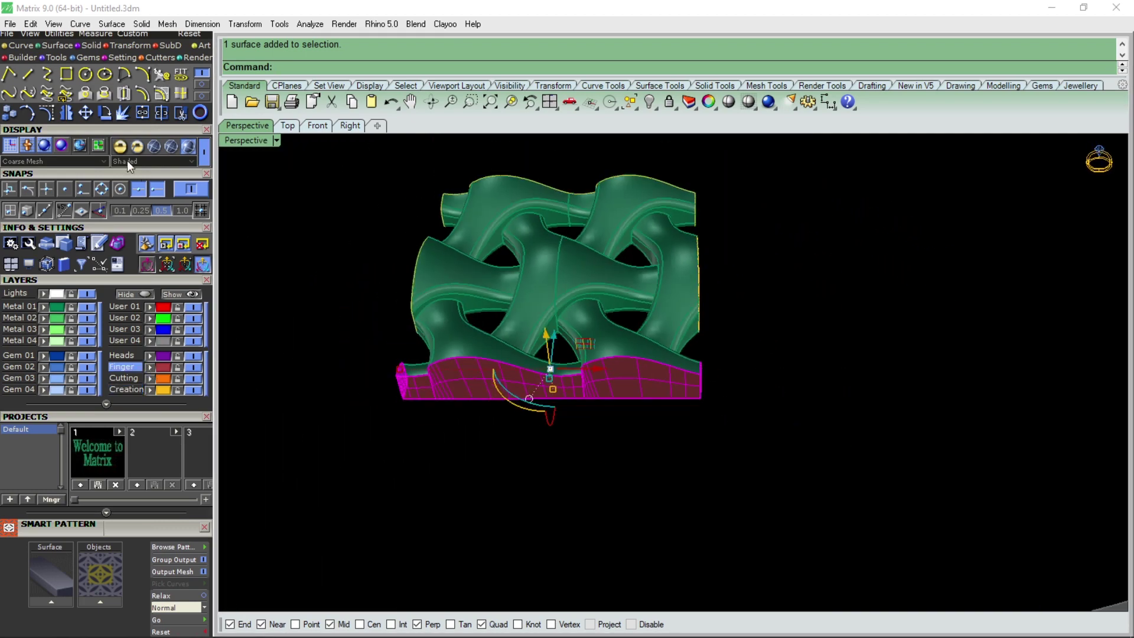
{"action": "left_click", "coordinate": [103, 114]}
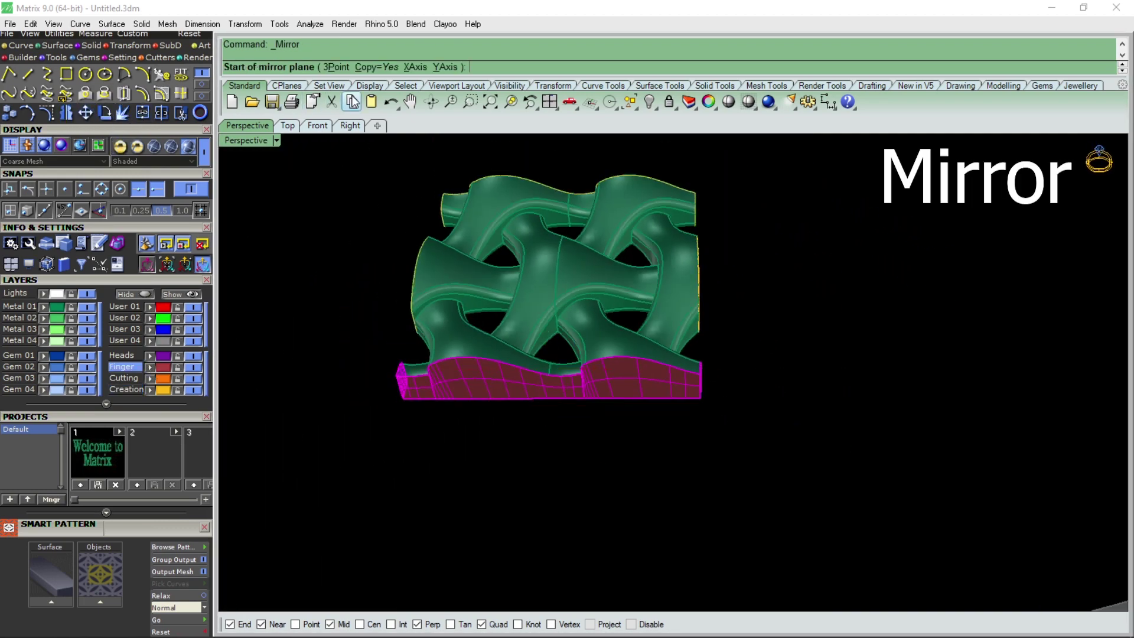
{"action": "left_click", "coordinate": [407, 68]}
{"action": "key", "text": "Escape"}
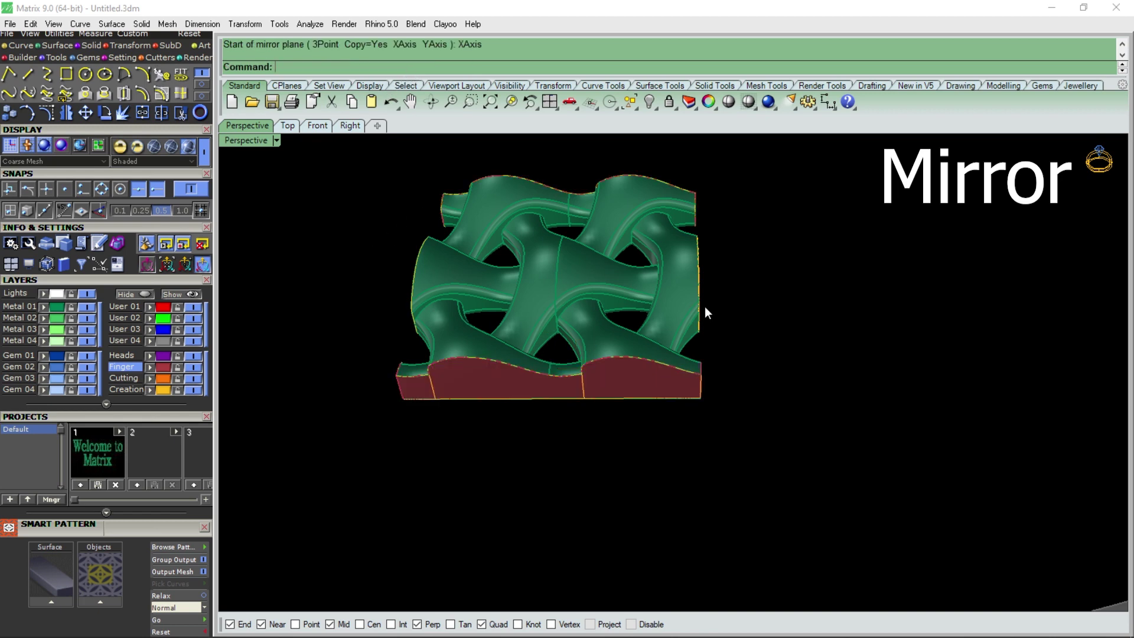
- Mirror the right end cap across the Y axis, then select all pattern pieces
{"action": "right_click_drag", "start_coordinate": [633, 311], "coordinate": [716, 291]}
{"action": "left_click", "coordinate": [716, 292]}
{"action": "right_click_drag", "start_coordinate": [465, 294], "coordinate": [378, 330]}
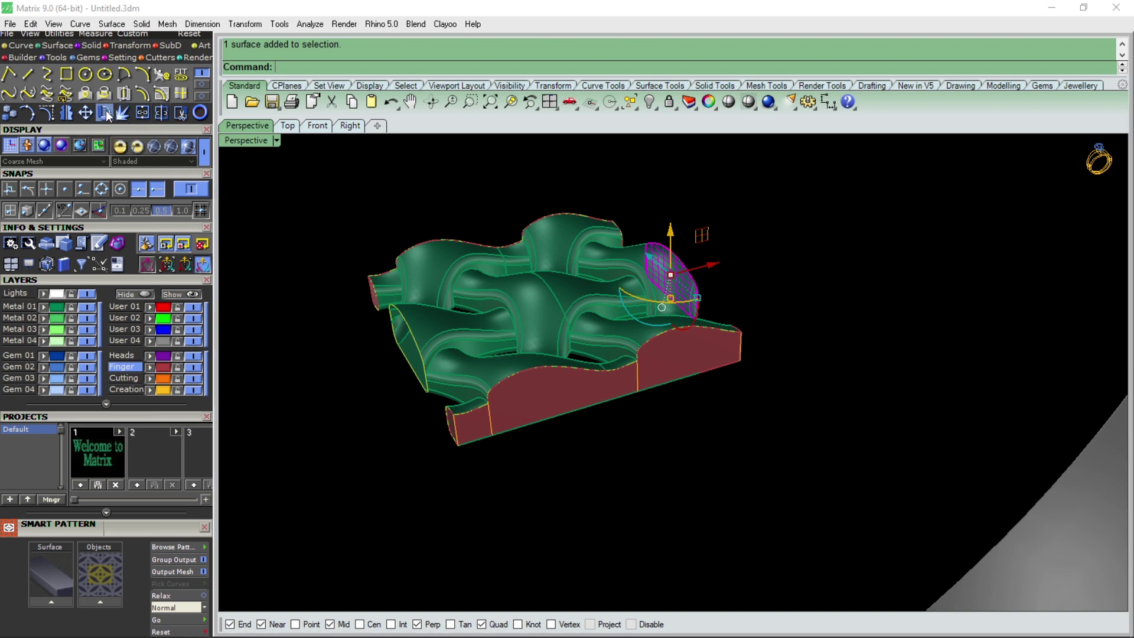
{"action": "left_click", "coordinate": [208, 80]}
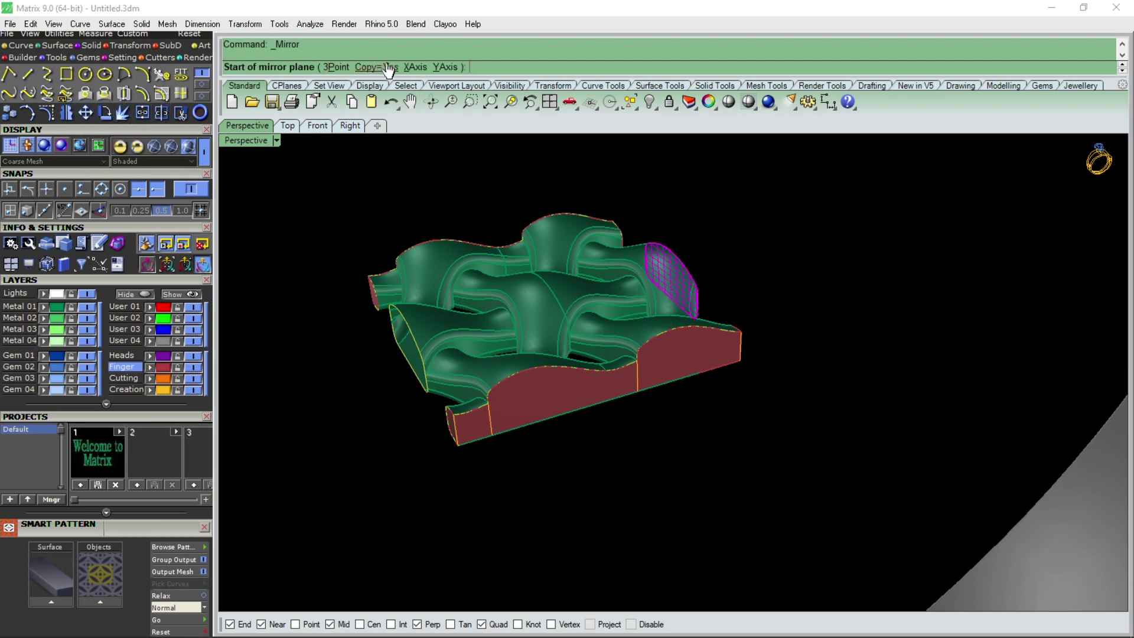
{"action": "left_click", "coordinate": [440, 69]}
{"action": "mouse_move", "coordinate": [352, 219]}
{"action": "right_mouse_down"}
{"action": "mouse_move", "coordinate": [569, 260]}
{"action": "mouse_move", "coordinate": [732, 195]}
{"action": "right_mouse_up"}
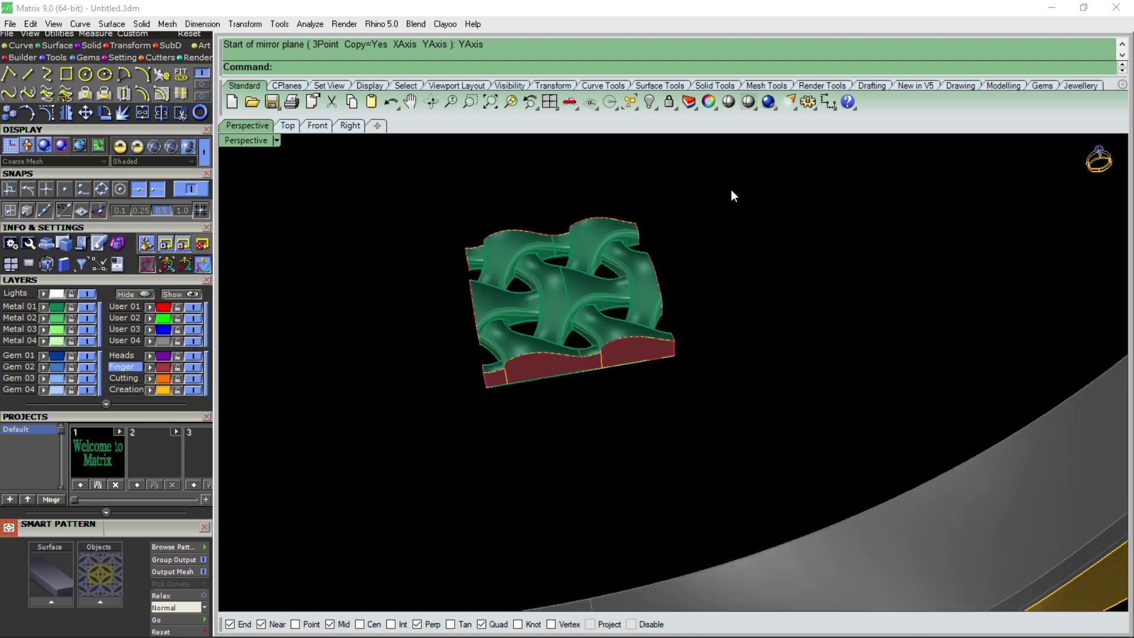
{"action": "left_click_drag", "start_coordinate": [411, 452], "coordinate": [374, 458]}
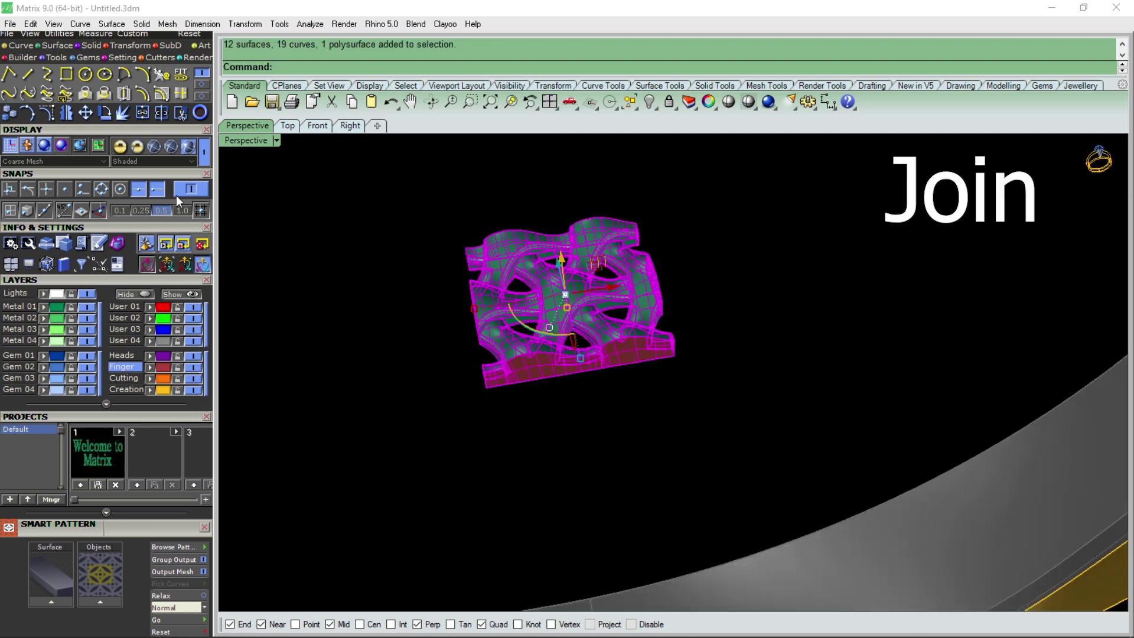
- Join the tile pieces into one polysurface and run Show Edges: 271 edges, 2 naked
{"action": "left_click", "coordinate": [137, 114]}
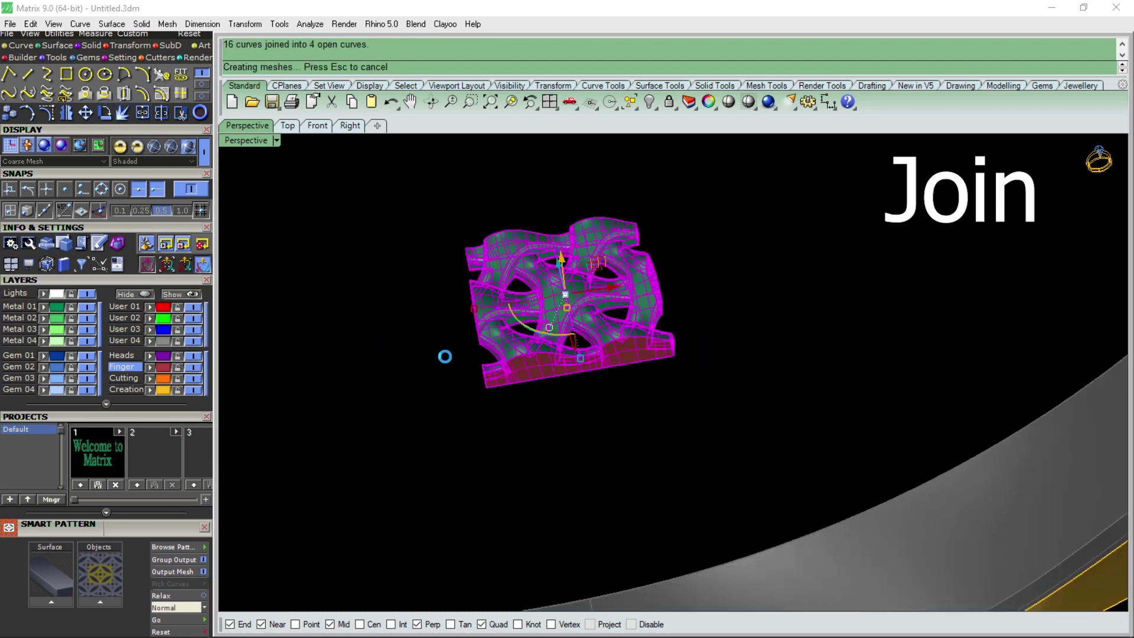
{"action": "right_click_drag", "start_coordinate": [437, 400], "coordinate": [404, 385]}
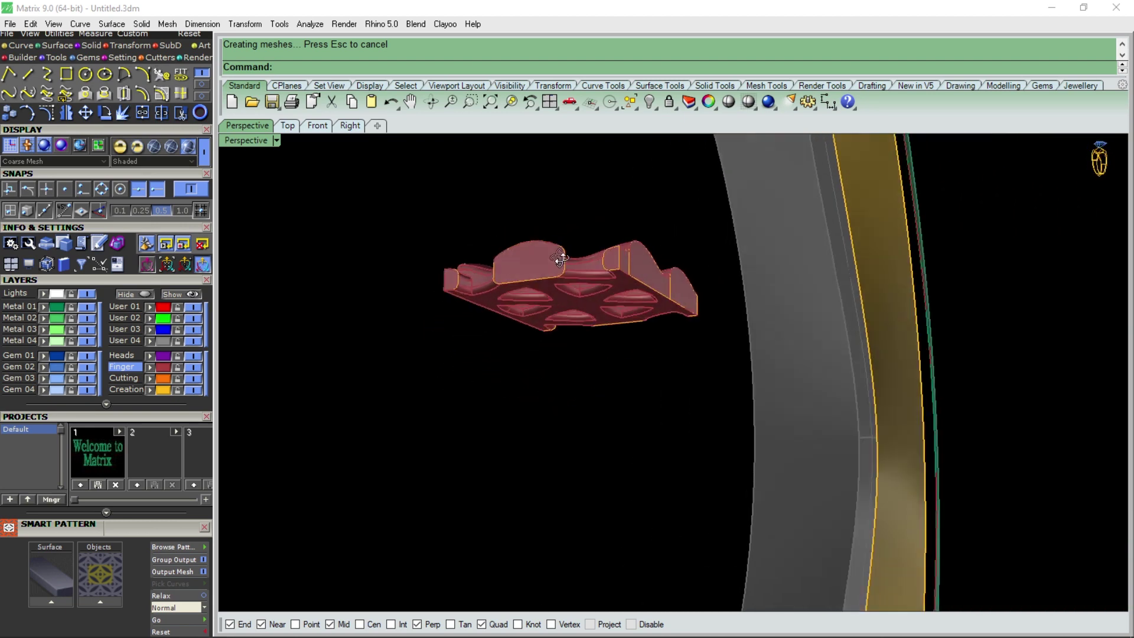
{"action": "scroll", "coordinate": [540, 278], "scroll_direction": "up", "scroll_amount": 3}
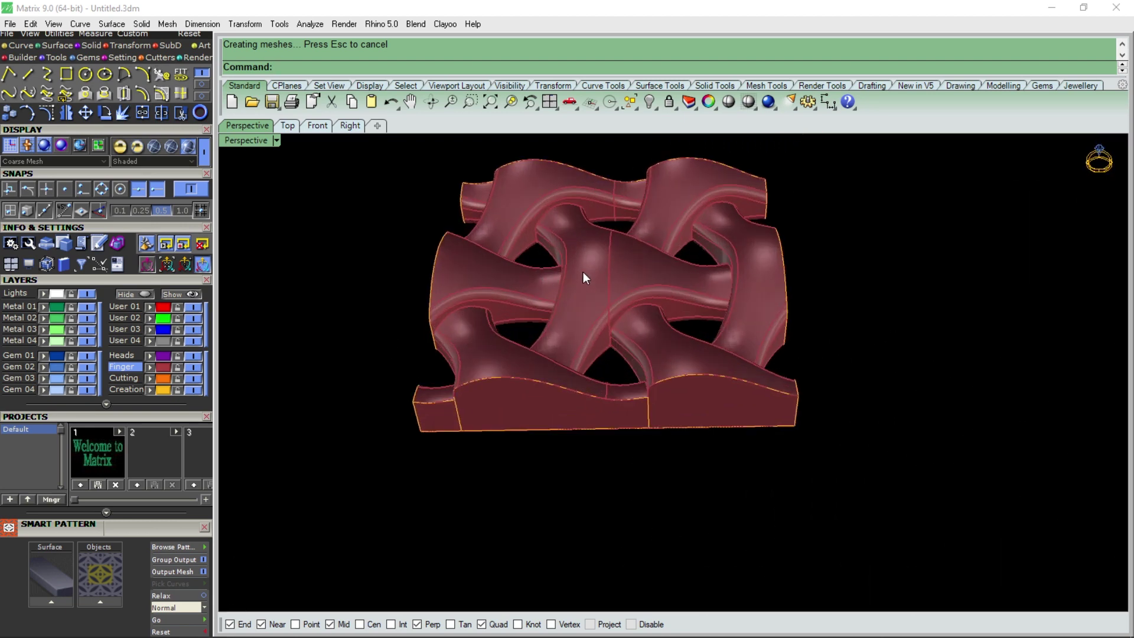
{"action": "left_click", "coordinate": [583, 272]}
{"action": "scroll", "coordinate": [609, 222], "scroll_direction": "down", "scroll_amount": 2}
{"action": "left_click", "coordinate": [311, 25]}
{"action": "mouse_move", "coordinate": [341, 257]}
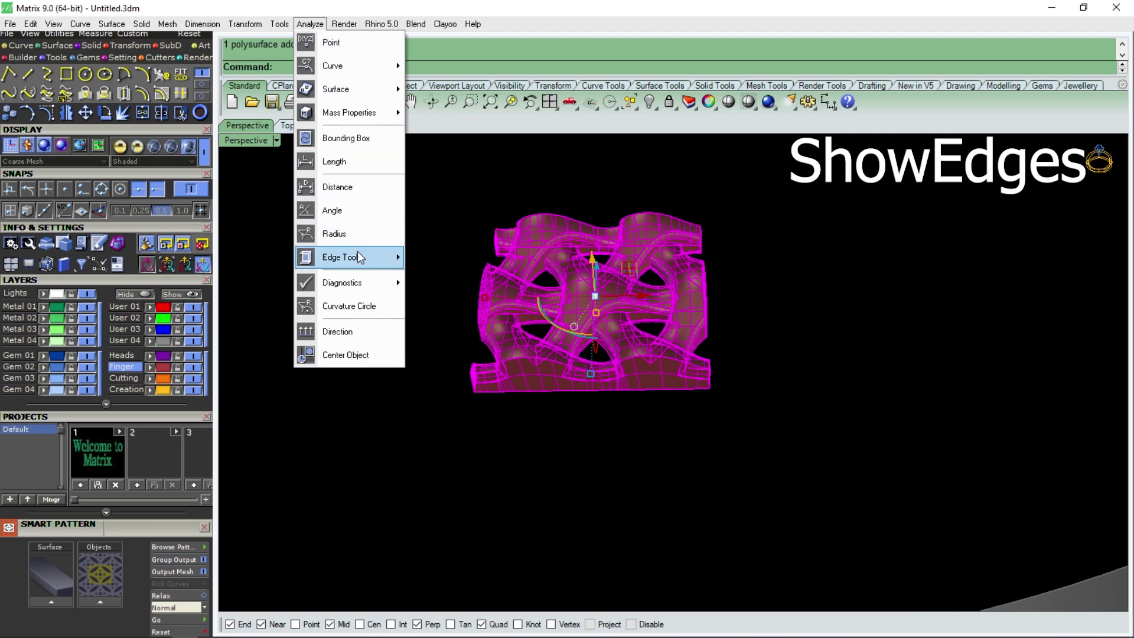
{"action": "left_click", "coordinate": [425, 258]}
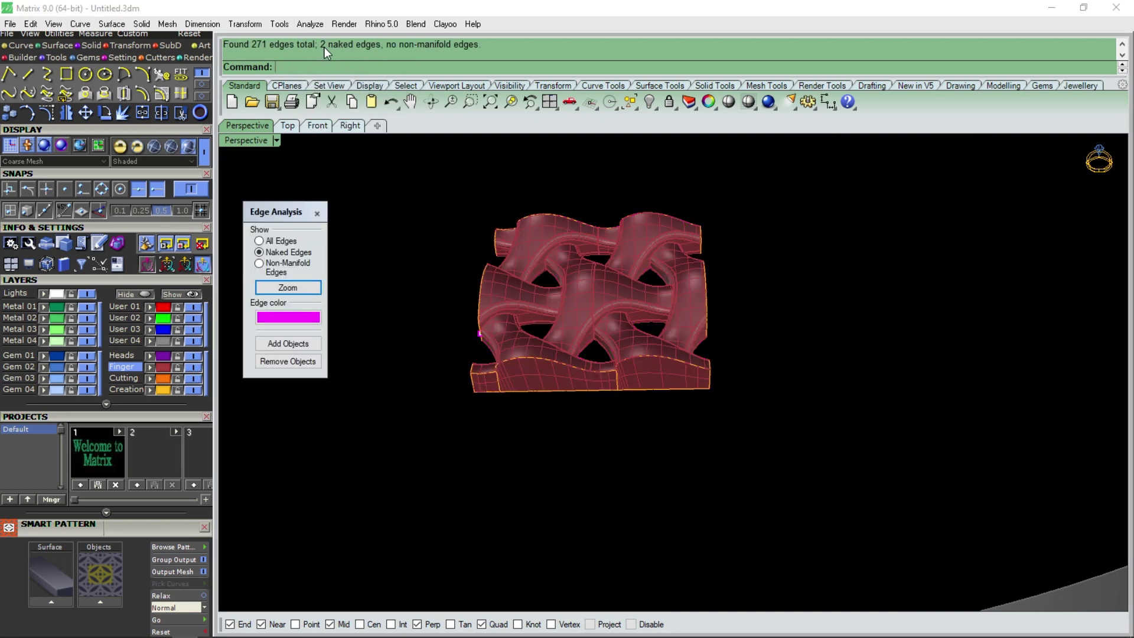
- Zoom to the naked edge and join the two naked edges despite the gap
{"action": "left_click", "coordinate": [287, 288]}
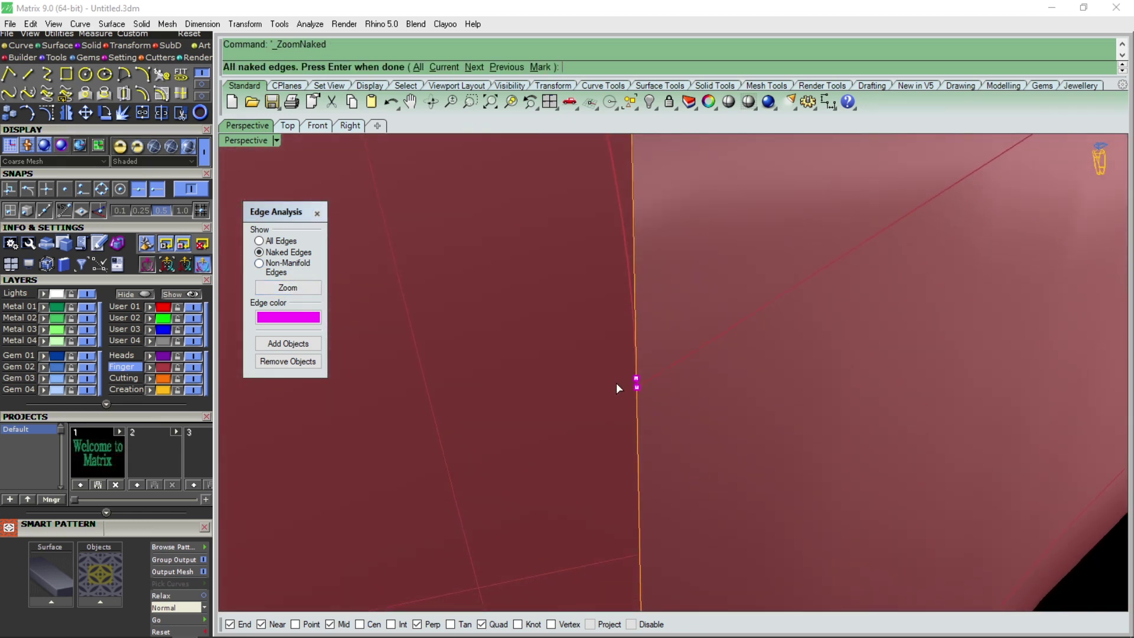
{"action": "scroll", "coordinate": [615, 383], "scroll_direction": "down", "scroll_amount": 2}
{"action": "scroll", "coordinate": [648, 405], "scroll_direction": "down", "scroll_amount": 2}
{"action": "scroll", "coordinate": [667, 441], "scroll_direction": "down", "scroll_amount": 2}
{"action": "scroll", "coordinate": [618, 416], "scroll_direction": "down", "scroll_amount": 1}
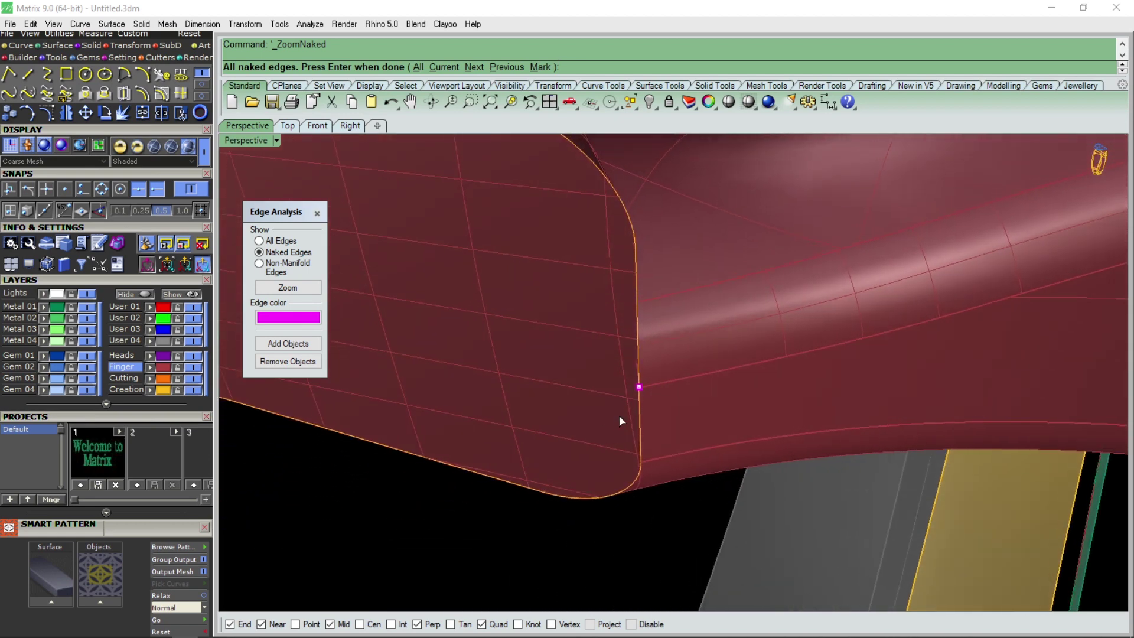
{"action": "scroll", "coordinate": [619, 416], "scroll_direction": "up", "scroll_amount": 2}
{"action": "scroll", "coordinate": [622, 418], "scroll_direction": "up", "scroll_amount": 2}
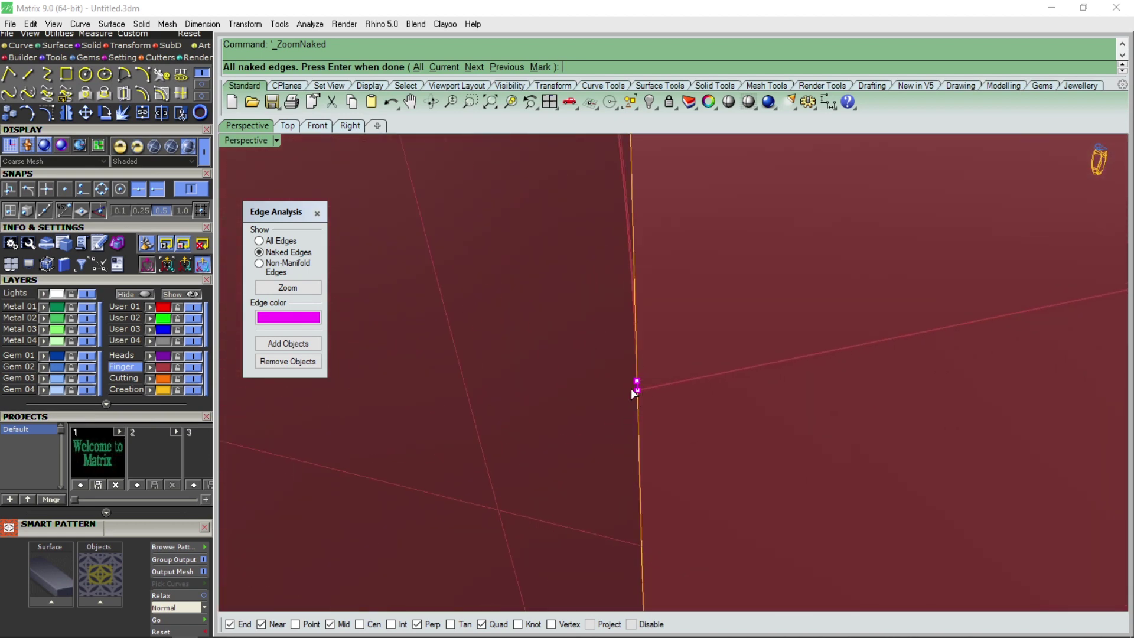
{"action": "left_click", "coordinate": [310, 24]}
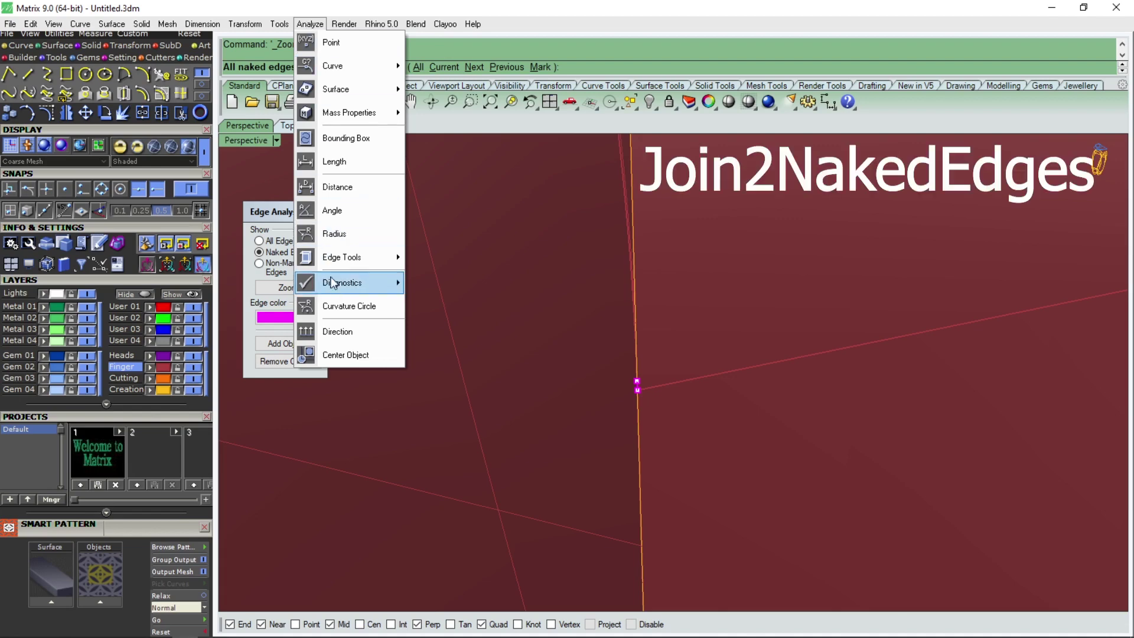
{"action": "mouse_move", "coordinate": [342, 257]}
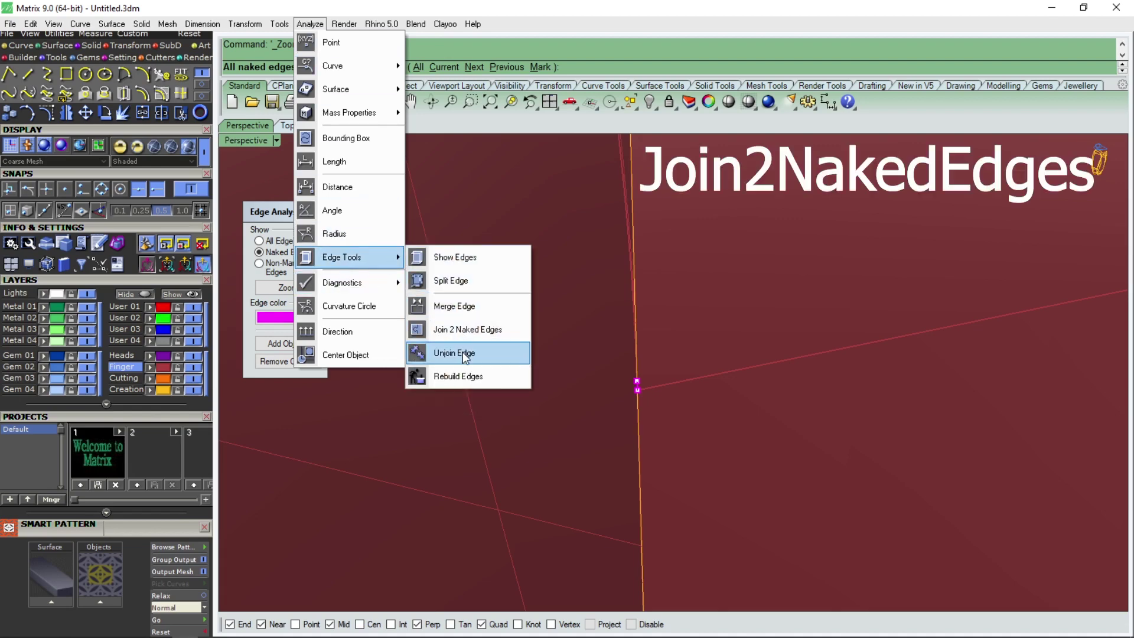
{"action": "left_click", "coordinate": [490, 330]}
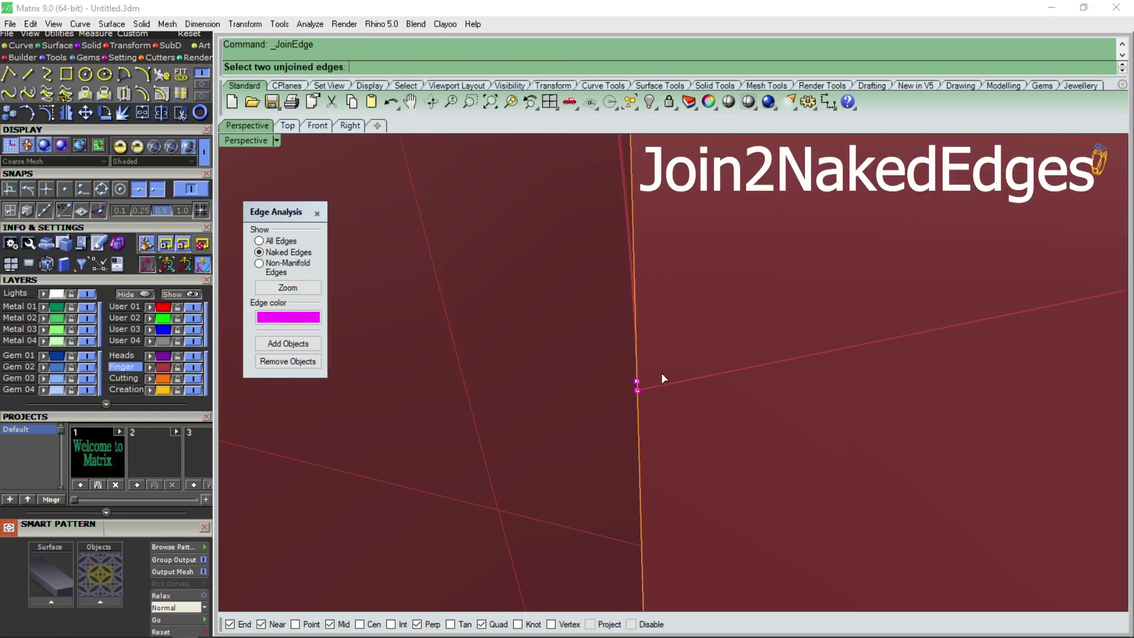
{"action": "left_click", "coordinate": [637, 386]}
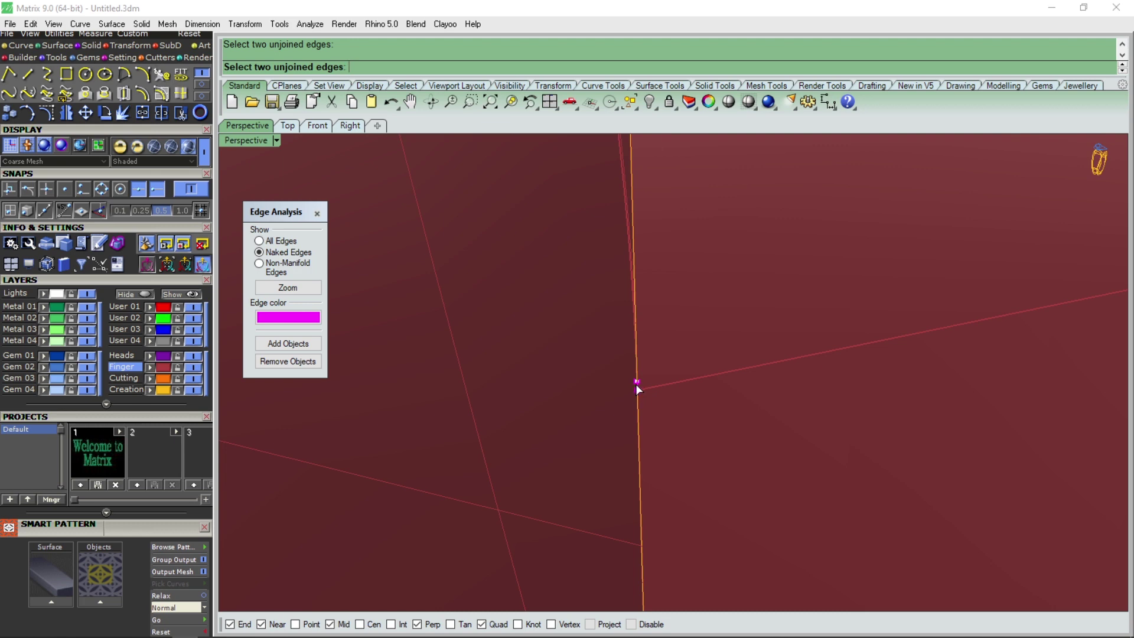
{"action": "left_click", "coordinate": [638, 388]}
{"action": "left_click", "coordinate": [643, 352]}
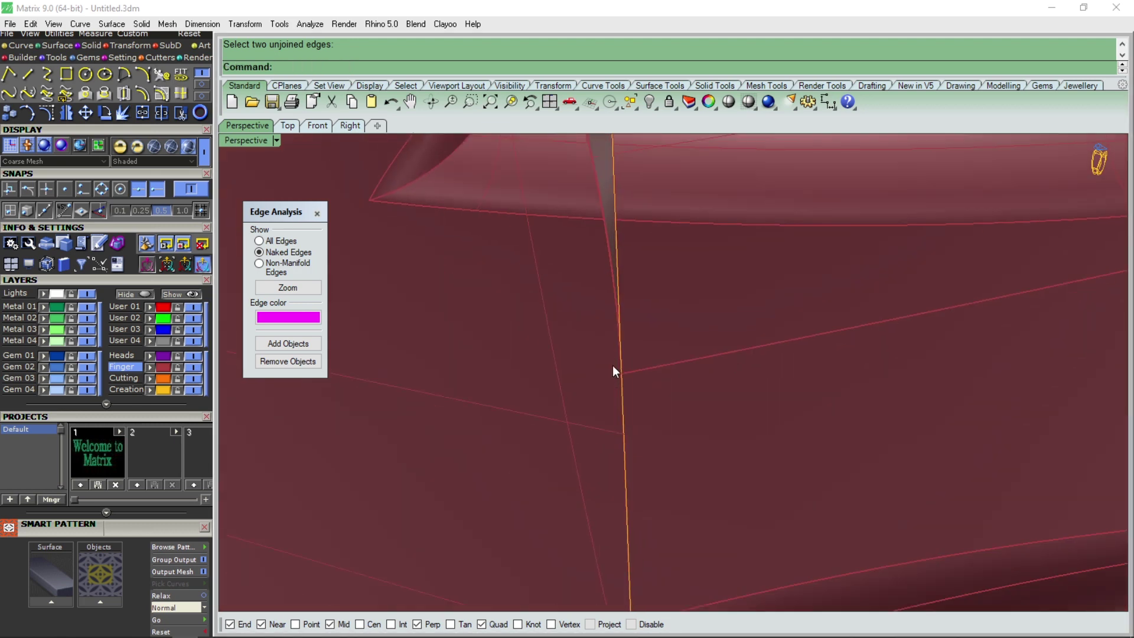
- Explode and rejoin the tile into one closed polysurface, then recheck for naked edges
{"action": "scroll", "coordinate": [611, 365], "scroll_direction": "down", "scroll_amount": 3}
{"action": "scroll", "coordinate": [612, 365], "scroll_direction": "down", "scroll_amount": 3}
{"action": "scroll", "coordinate": [611, 370], "scroll_direction": "down", "scroll_amount": 3}
{"action": "scroll", "coordinate": [611, 369], "scroll_direction": "down", "scroll_amount": 2}
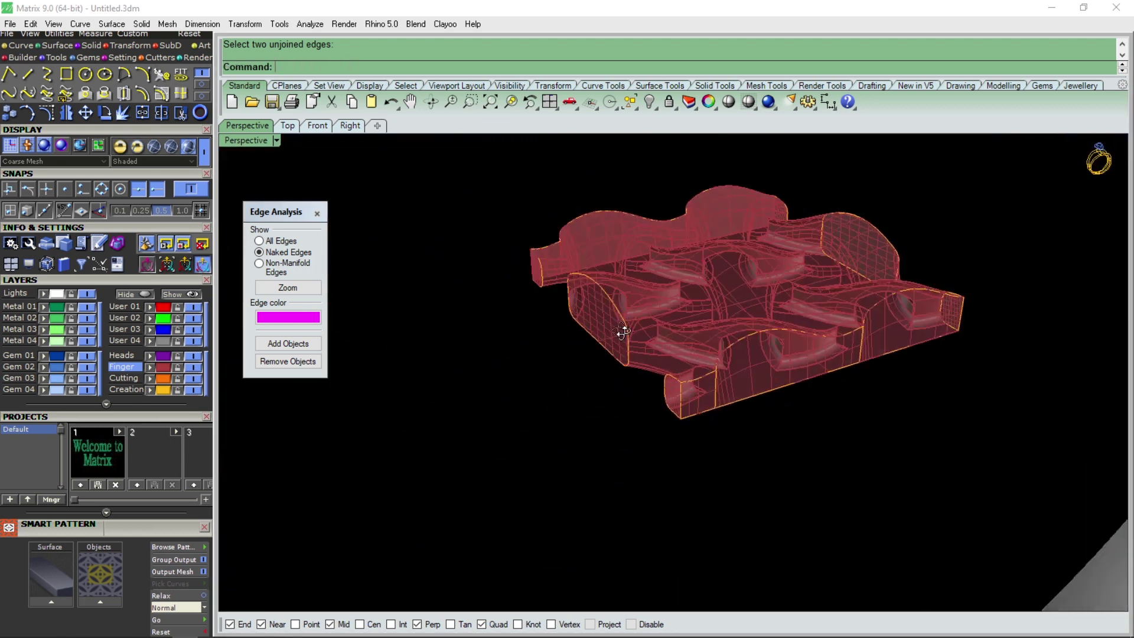
{"action": "right_click_drag", "start_coordinate": [622, 333], "coordinate": [710, 286]}
{"action": "left_click", "coordinate": [709, 286]}
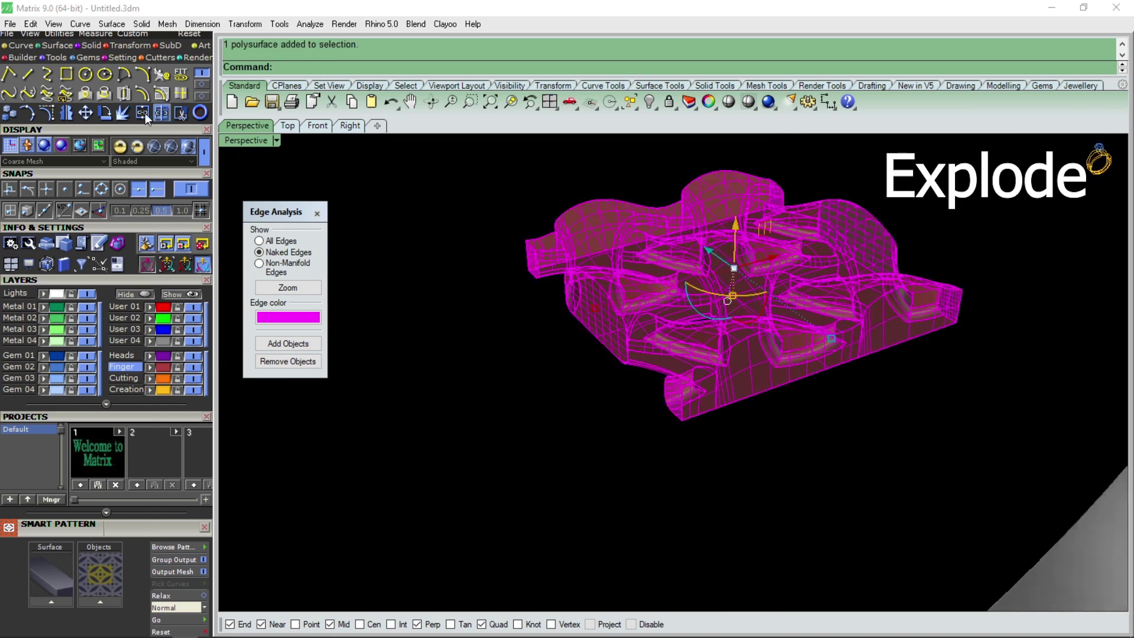
{"action": "left_click", "coordinate": [127, 112]}
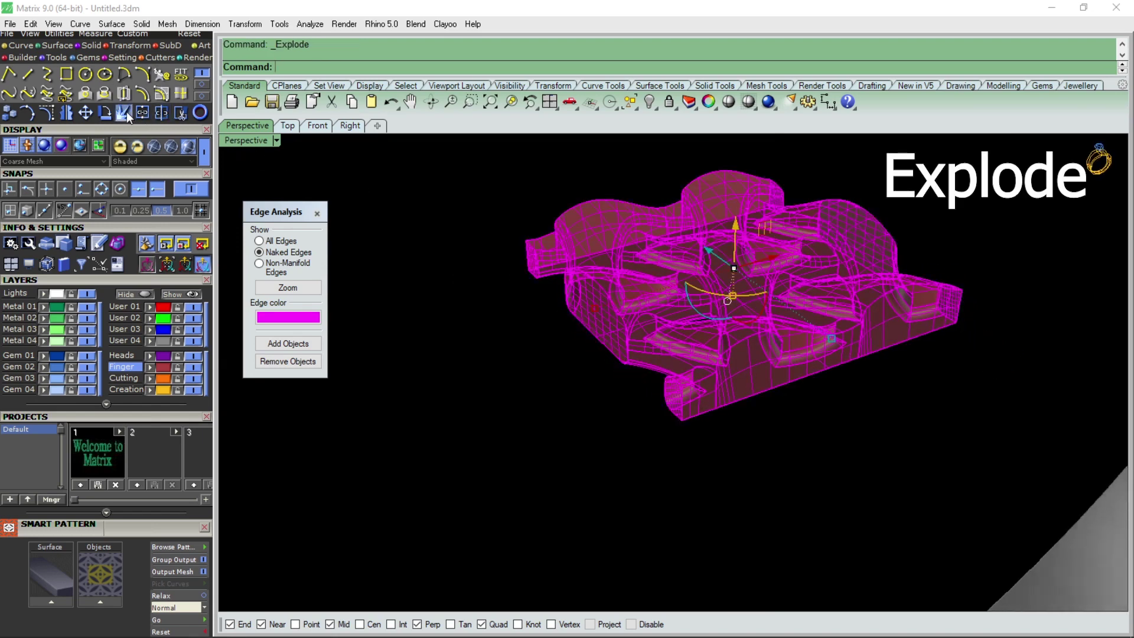
{"action": "left_click", "coordinate": [142, 112]}
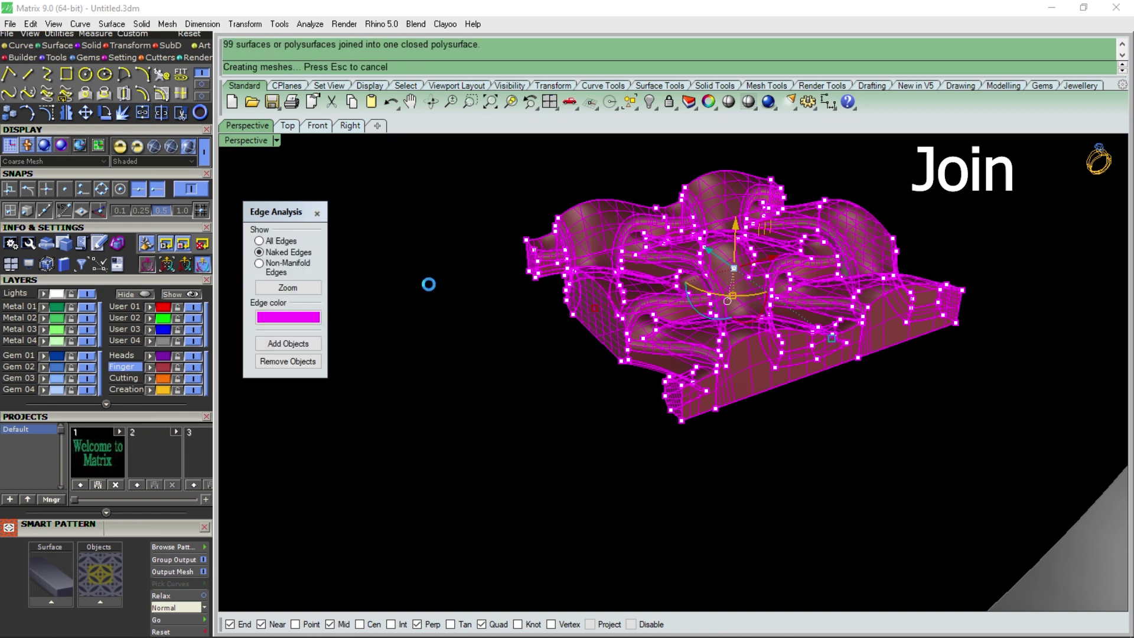
{"action": "left_click", "coordinate": [434, 291]}
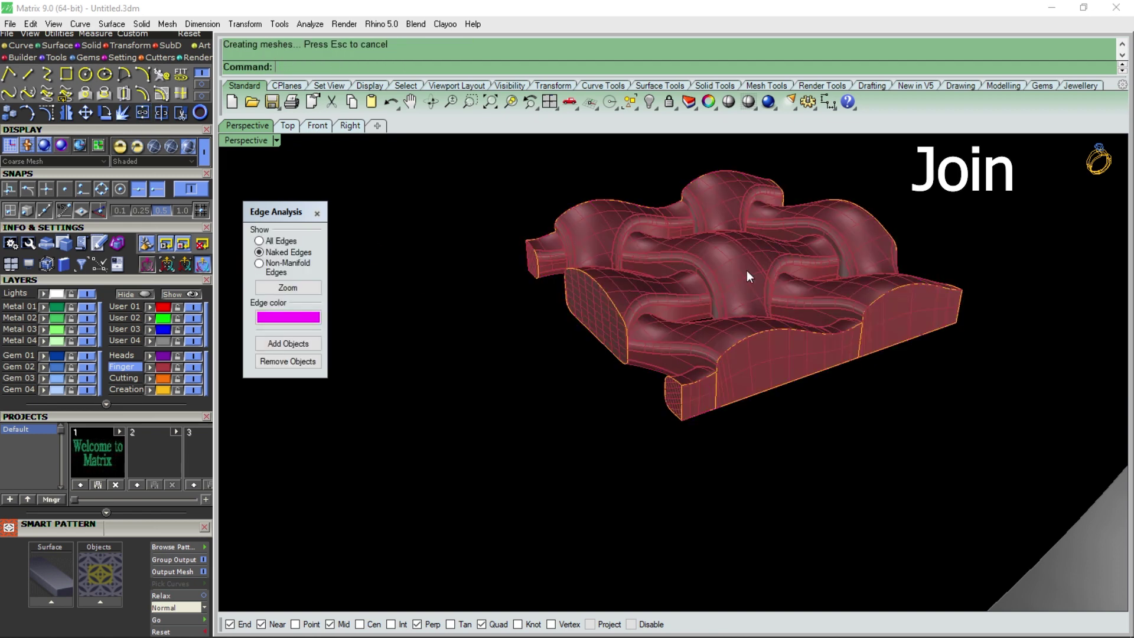
{"action": "left_click", "coordinate": [747, 270]}
{"action": "left_click", "coordinate": [302, 290]}
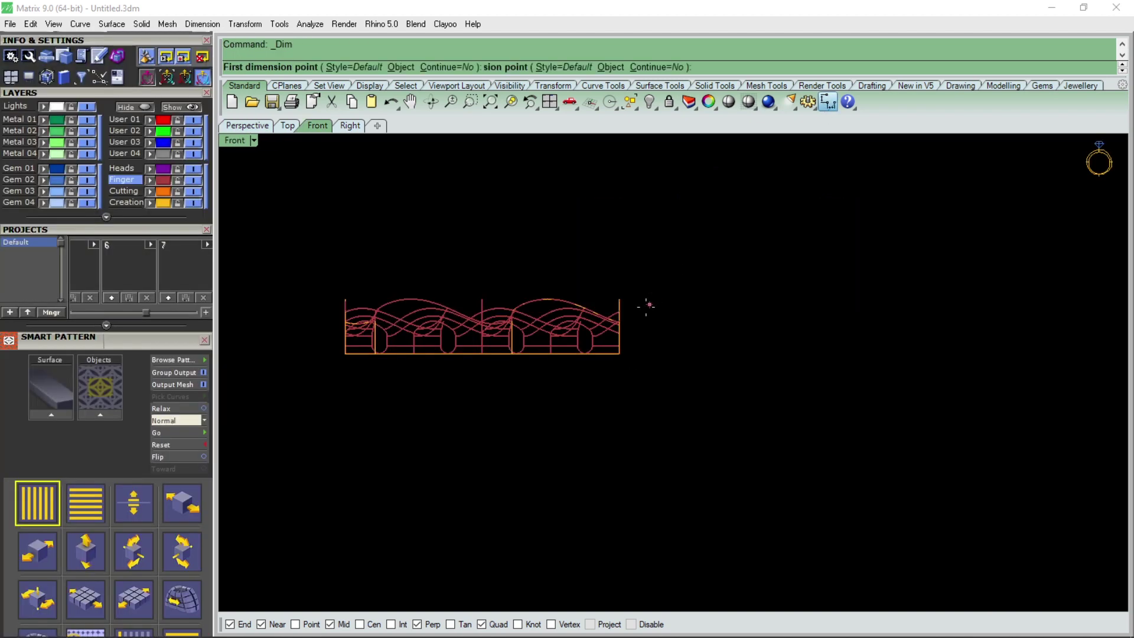
- Dimension the tile's height and Scale1D it from 1.00 to 0.60
{"action": "left_click", "coordinate": [619, 300]}
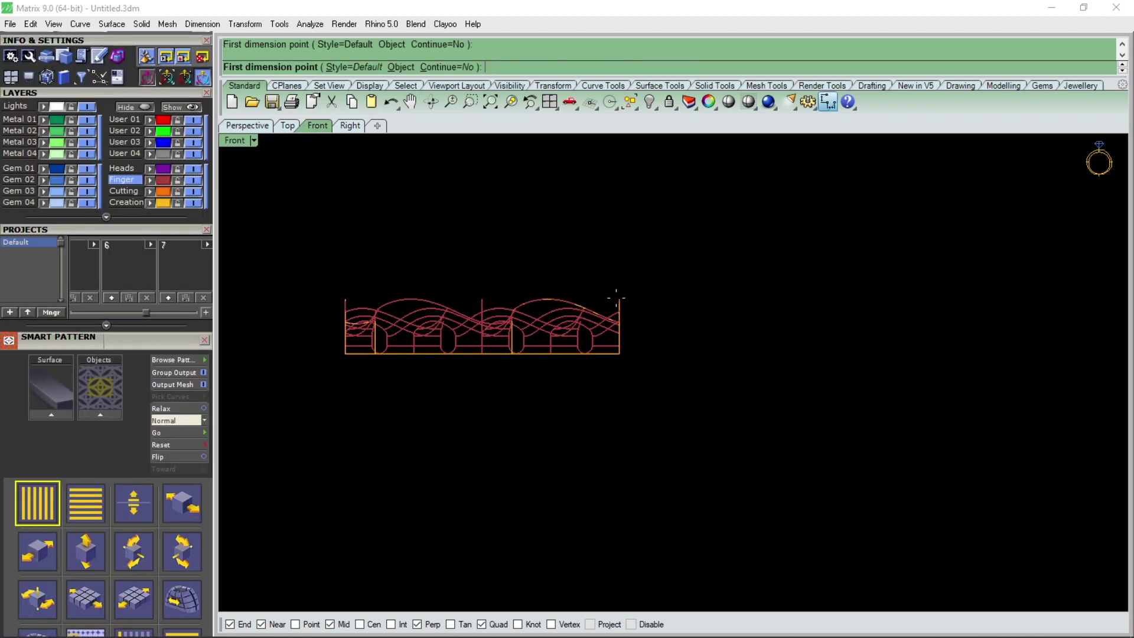
{"action": "left_click", "coordinate": [621, 356]}
{"action": "left_click", "coordinate": [728, 339]}
{"action": "left_click", "coordinate": [529, 339]}
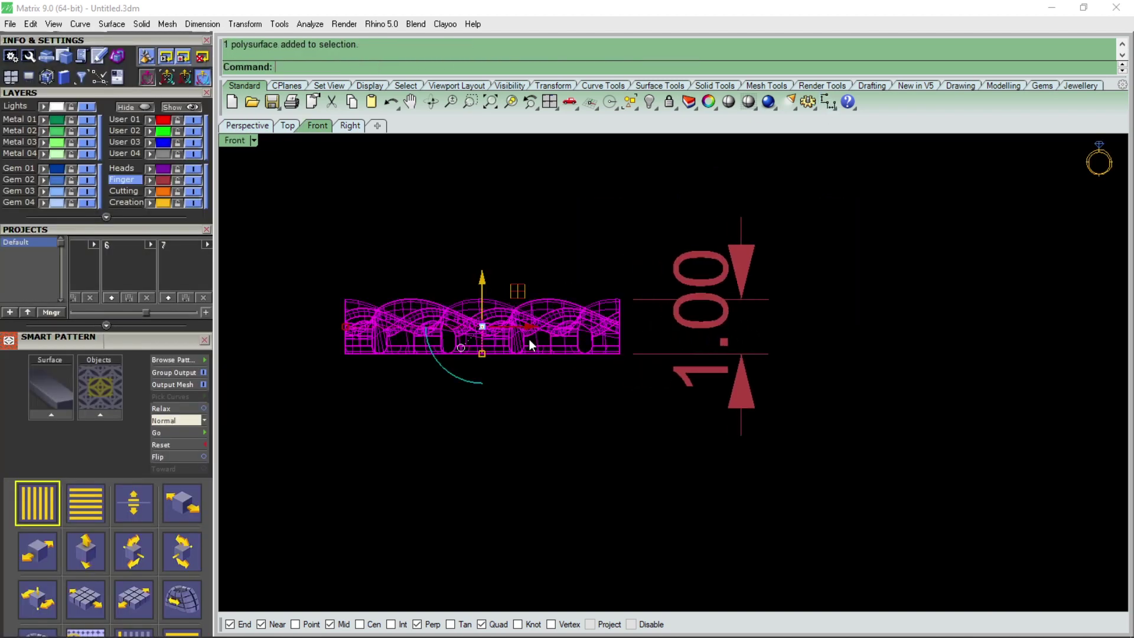
{"action": "left_click_drag", "start_coordinate": [487, 360], "coordinate": [477, 351]}
- Delete the height dimension and return to the Perspective view
{"action": "key", "text": "Escape"}
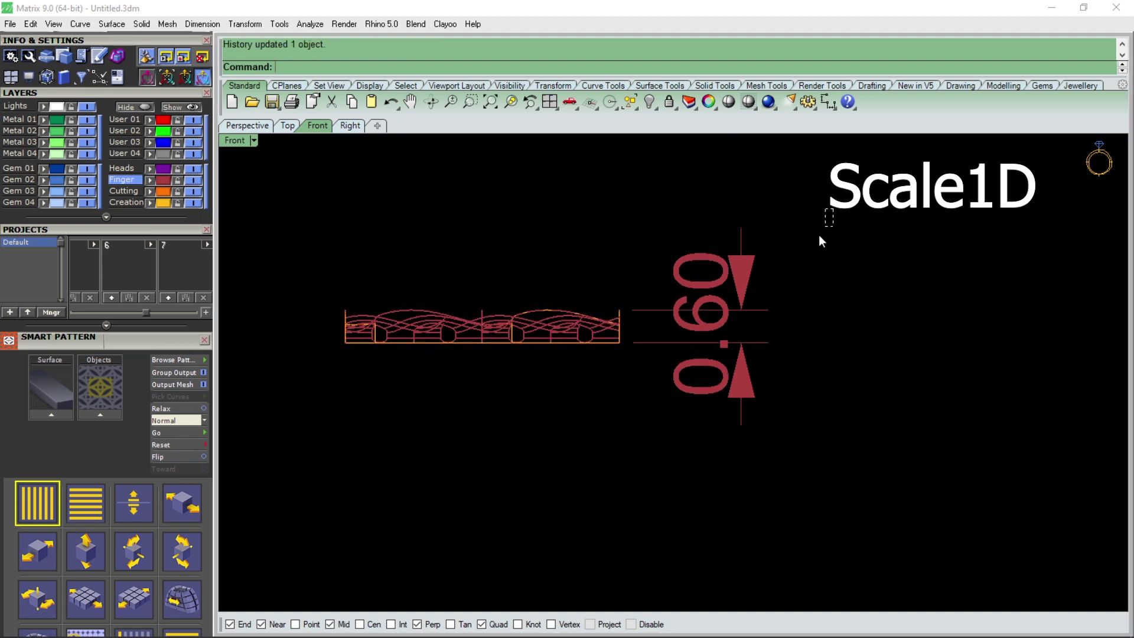
{"action": "left_click_drag", "start_coordinate": [819, 235], "coordinate": [667, 417]}
{"action": "key", "text": "Delete"}
{"action": "left_click", "coordinate": [234, 127]}
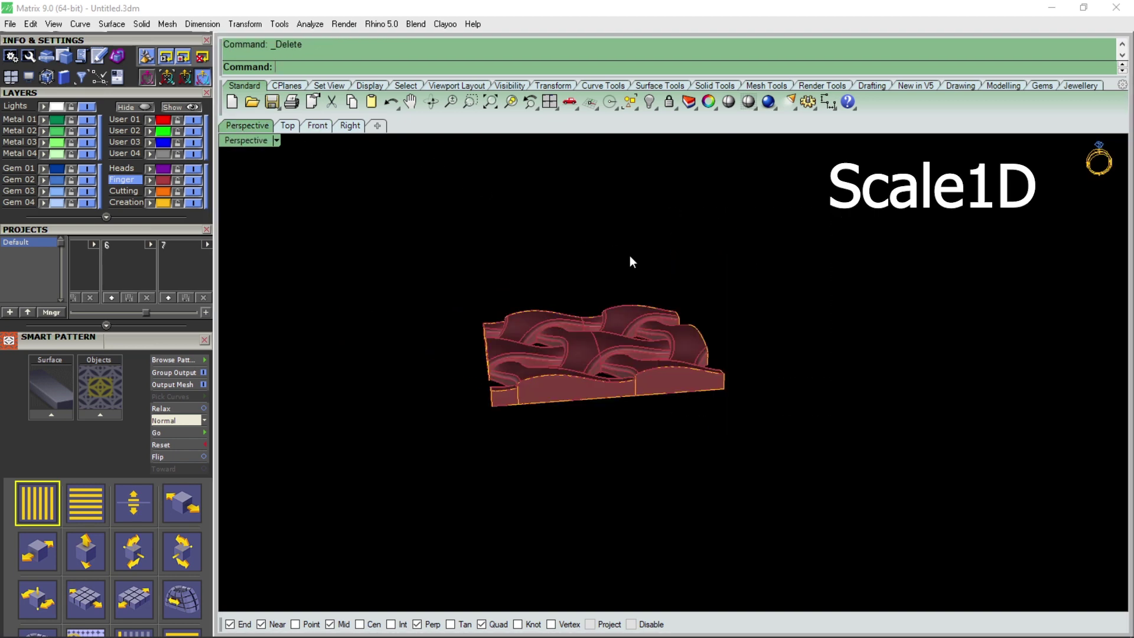
- Set the tile as the Smart Pattern object on the bangle band with 30 columns
{"action": "left_click", "coordinate": [584, 384]}
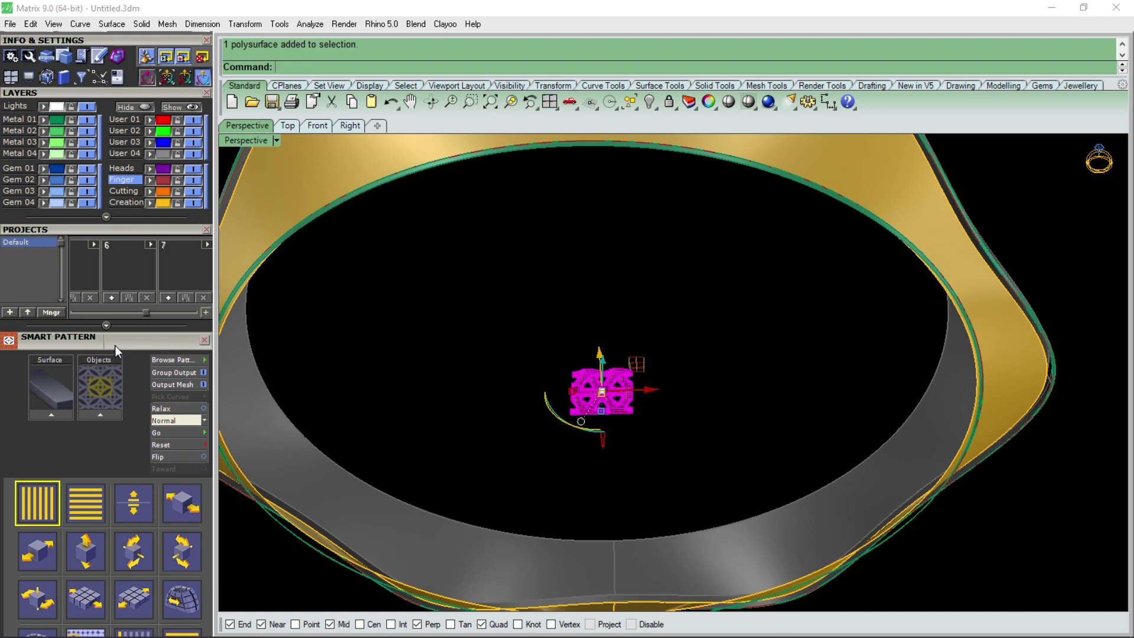
{"action": "scroll", "coordinate": [122, 300], "scroll_direction": "down", "scroll_amount": 5}
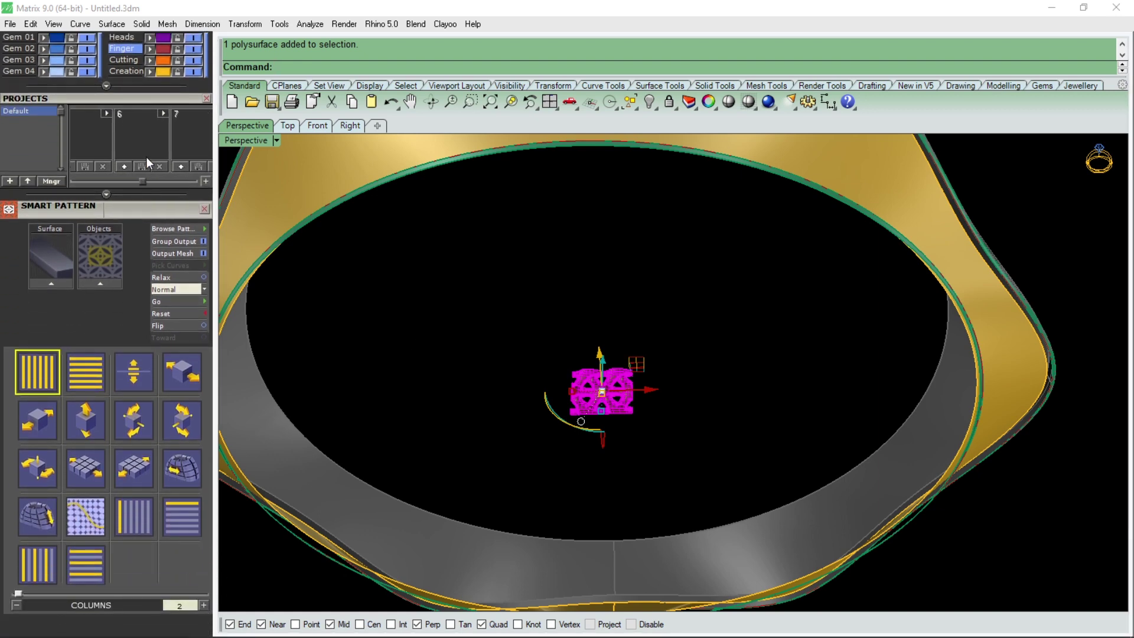
{"action": "left_click", "coordinate": [98, 284]}
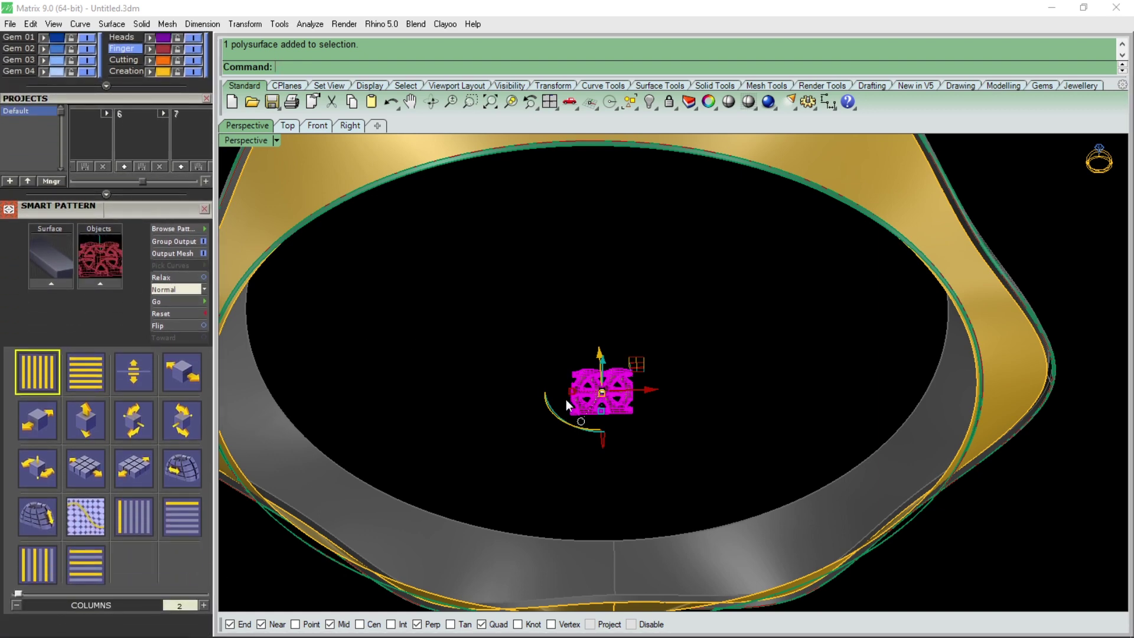
{"action": "left_click", "coordinate": [533, 301]}
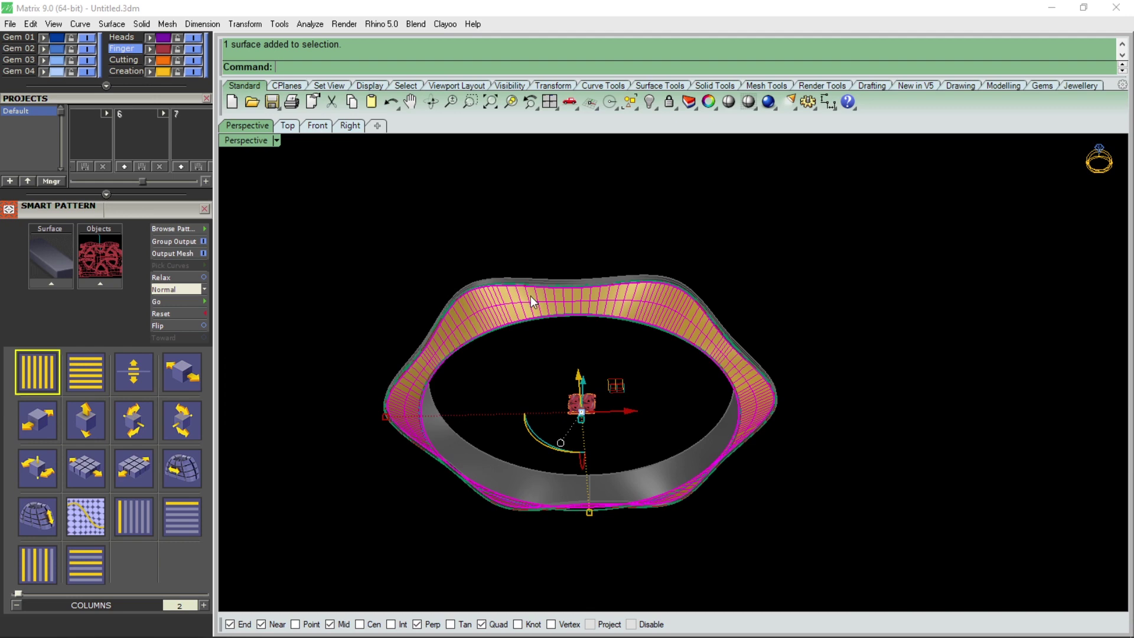
{"action": "left_click", "coordinate": [40, 282]}
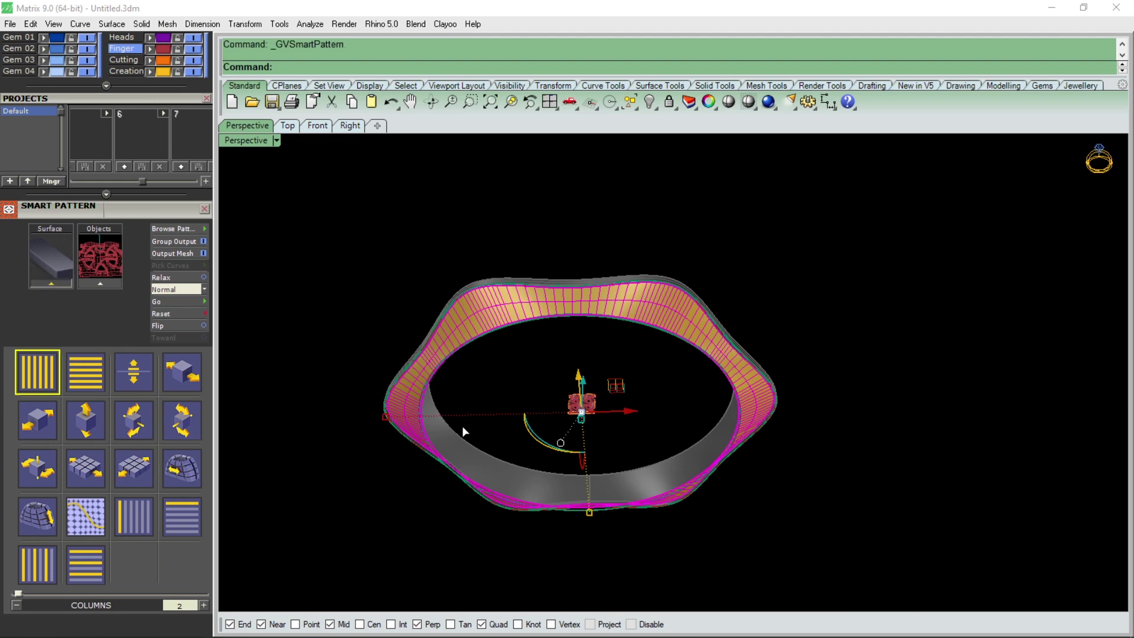
{"action": "left_click", "coordinate": [504, 353]}
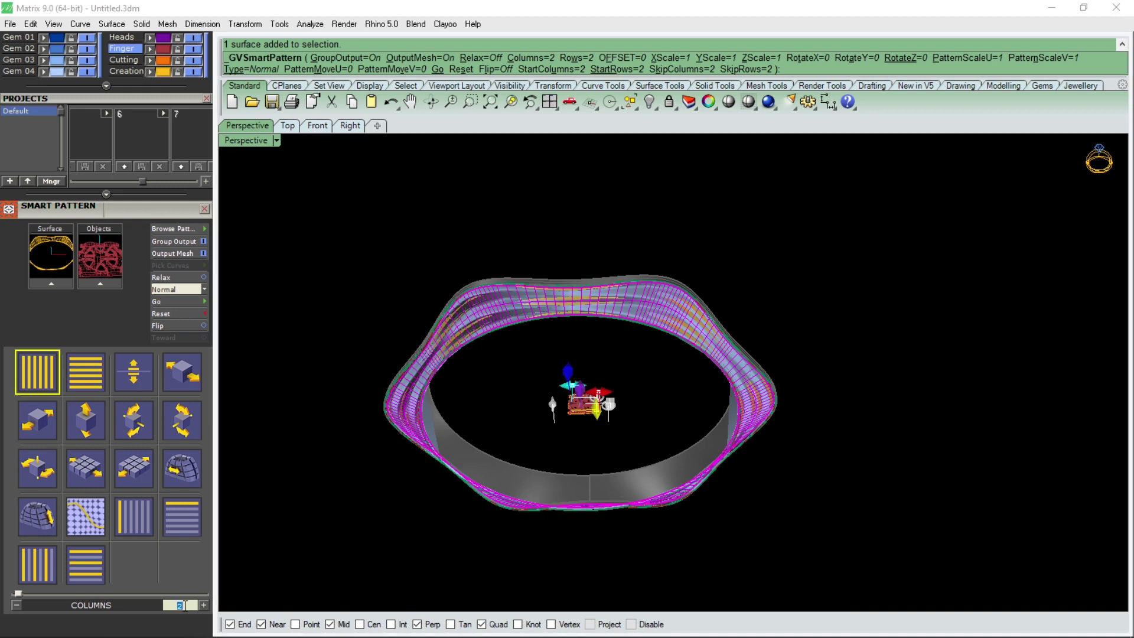
{"action": "type", "text": "30"}
{"action": "key", "text": "Return"}
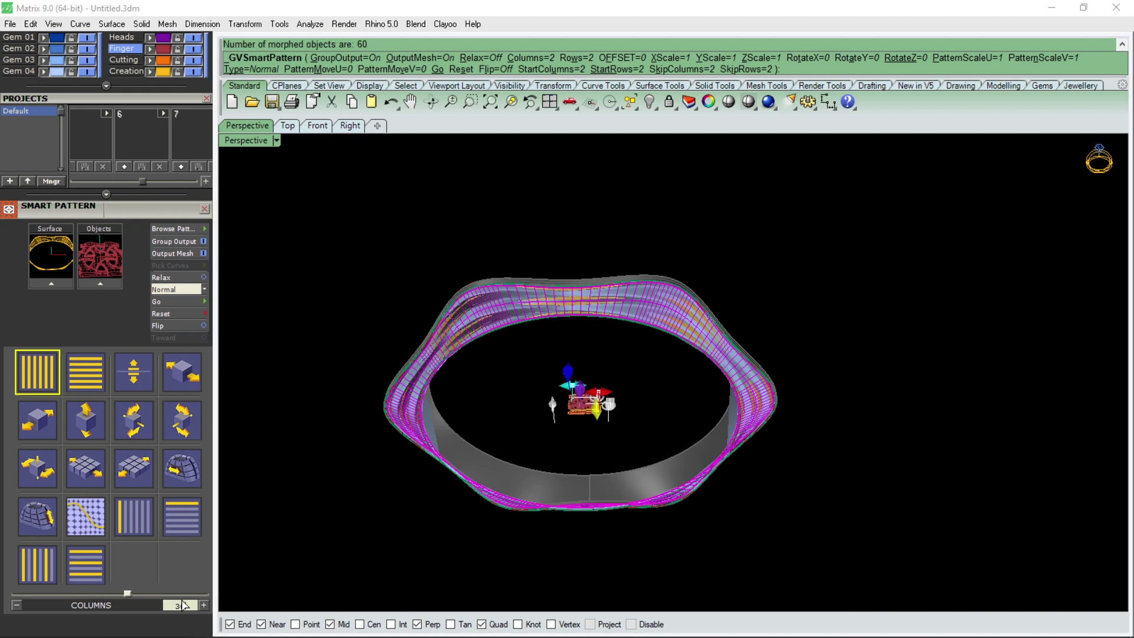
- Change the columns to 35, regenerate, and accept the pattern mesh
{"action": "scroll", "coordinate": [552, 303], "scroll_direction": "up", "scroll_amount": 5}
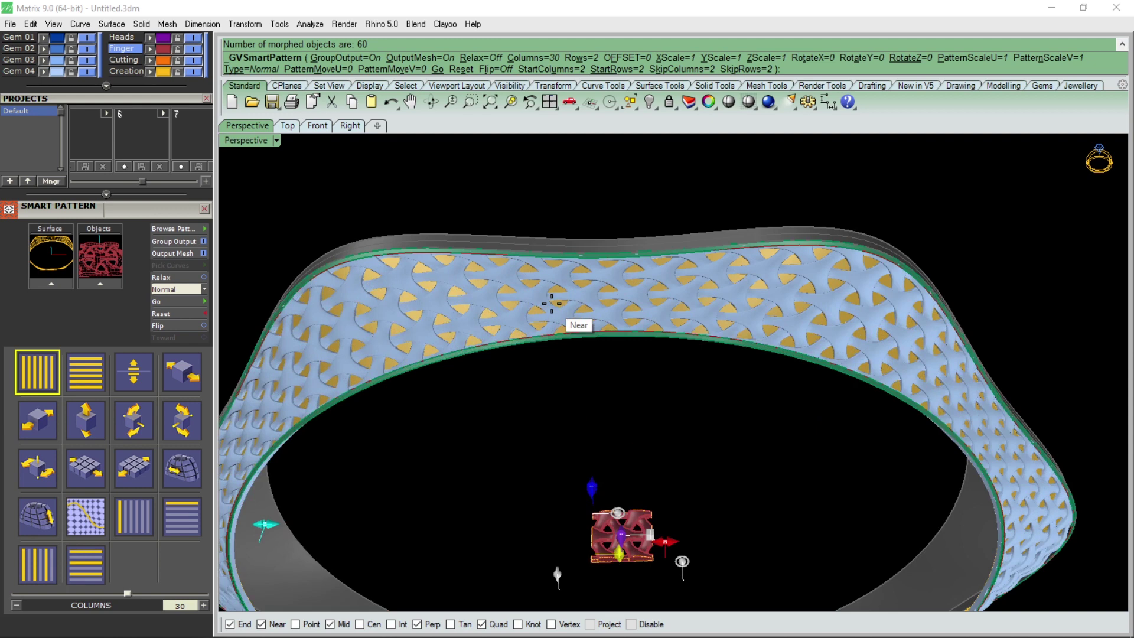
{"action": "scroll", "coordinate": [551, 303], "scroll_direction": "down", "scroll_amount": 2}
{"action": "double_click", "coordinate": [190, 607]}
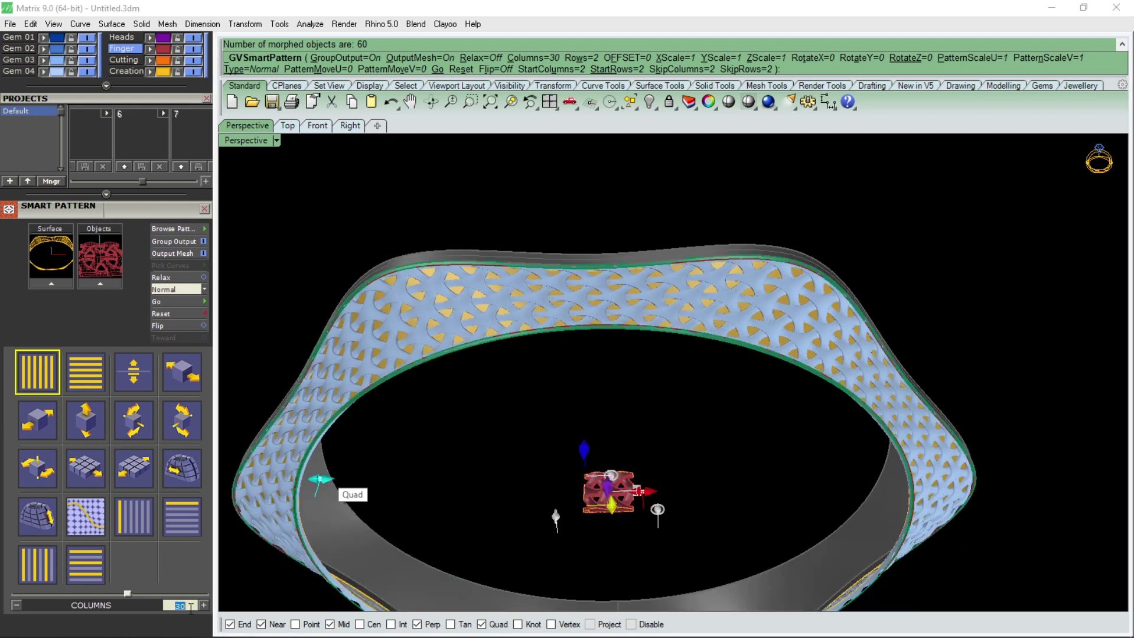
{"action": "type", "text": "35"}
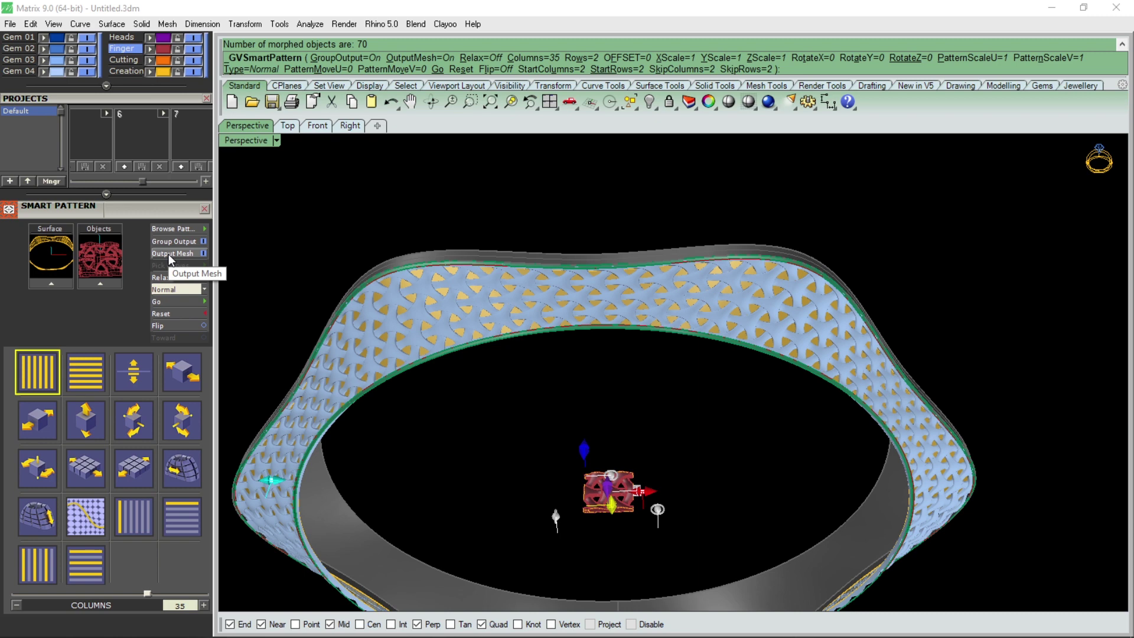
{"action": "left_click", "coordinate": [174, 302]}
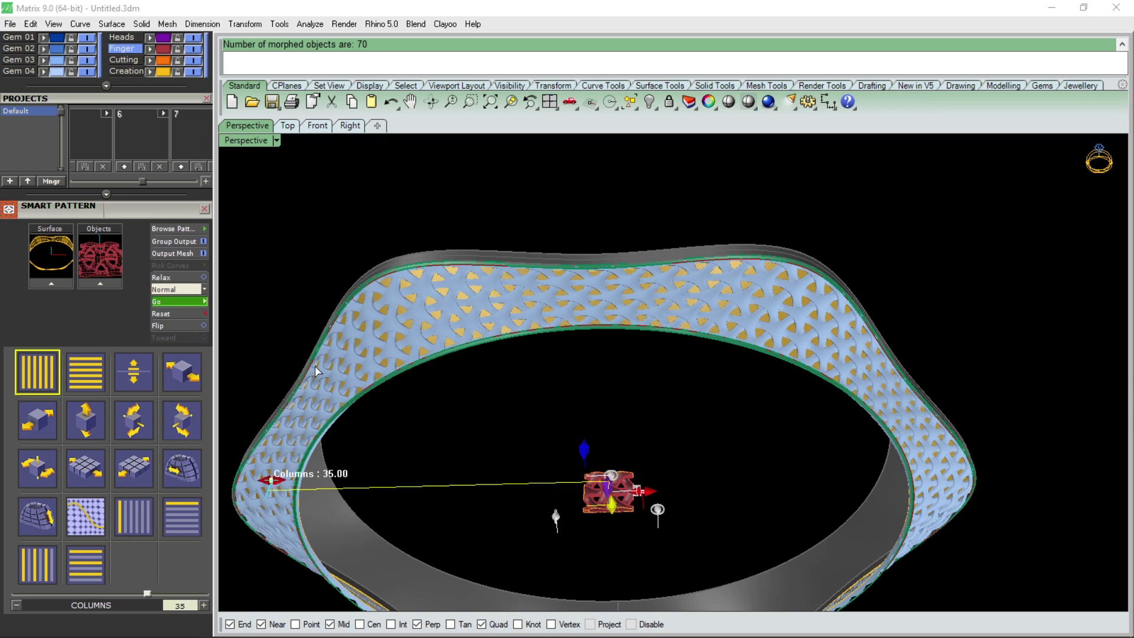
{"action": "key", "text": "Return"}
{"action": "scroll", "coordinate": [679, 287], "scroll_direction": "up", "scroll_amount": 3}
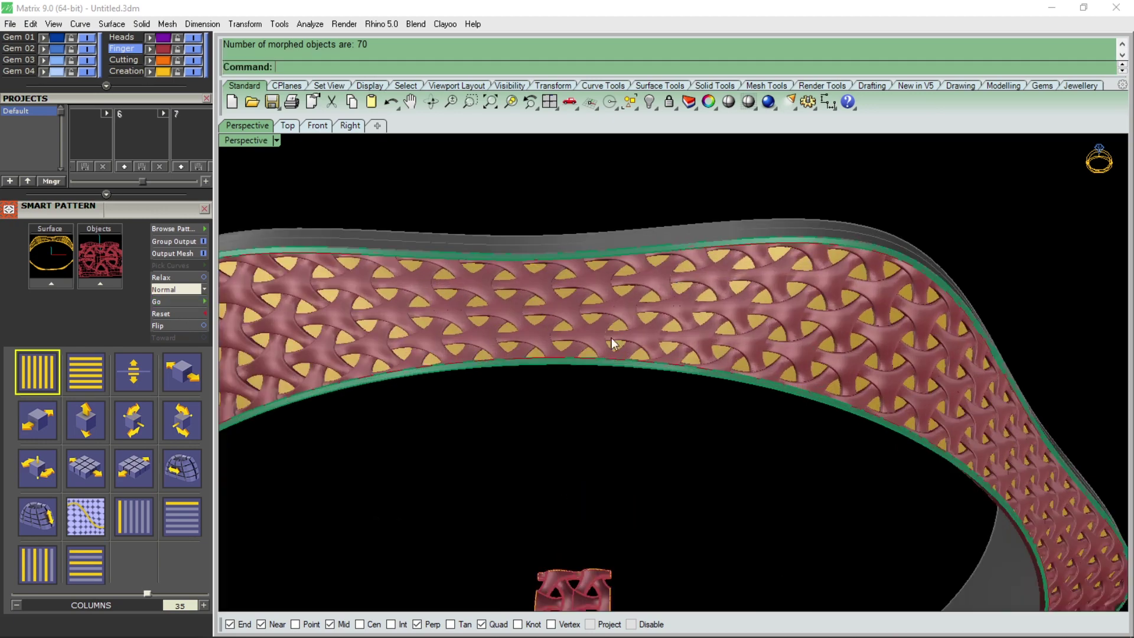
{"action": "mouse_move", "coordinate": [612, 342]}
{"action": "right_mouse_down"}
{"action": "mouse_move", "coordinate": [601, 390]}
{"action": "mouse_move", "coordinate": [658, 193]}
{"action": "right_mouse_up"}
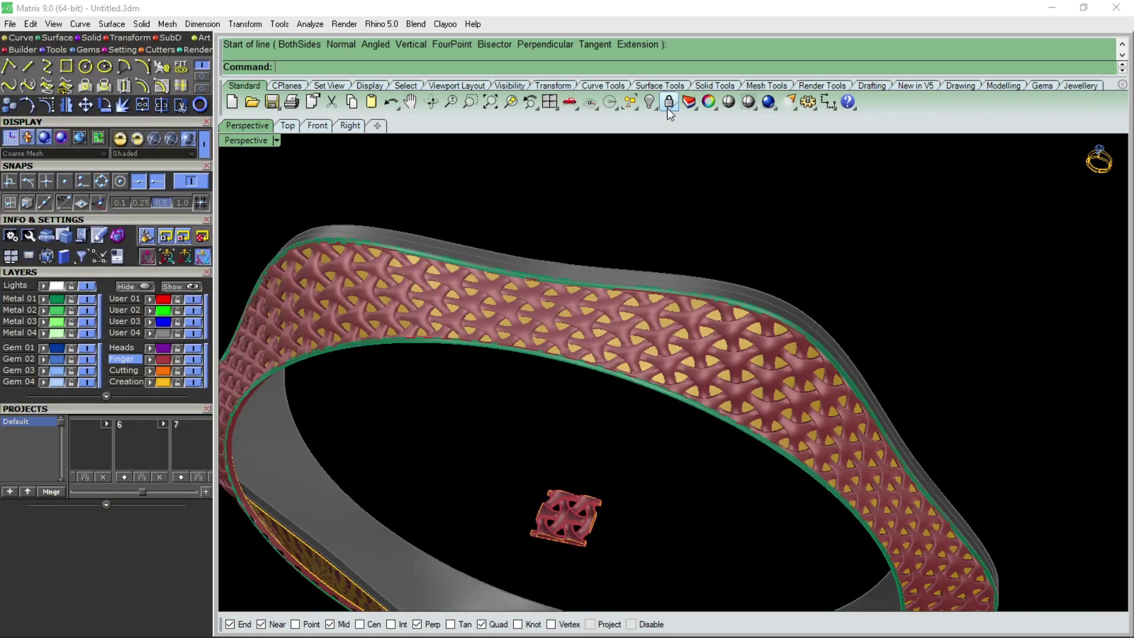
- Unlock the locked border pieces from the lock options
{"action": "left_click", "coordinate": [673, 107]}
{"action": "left_click", "coordinate": [688, 133]}
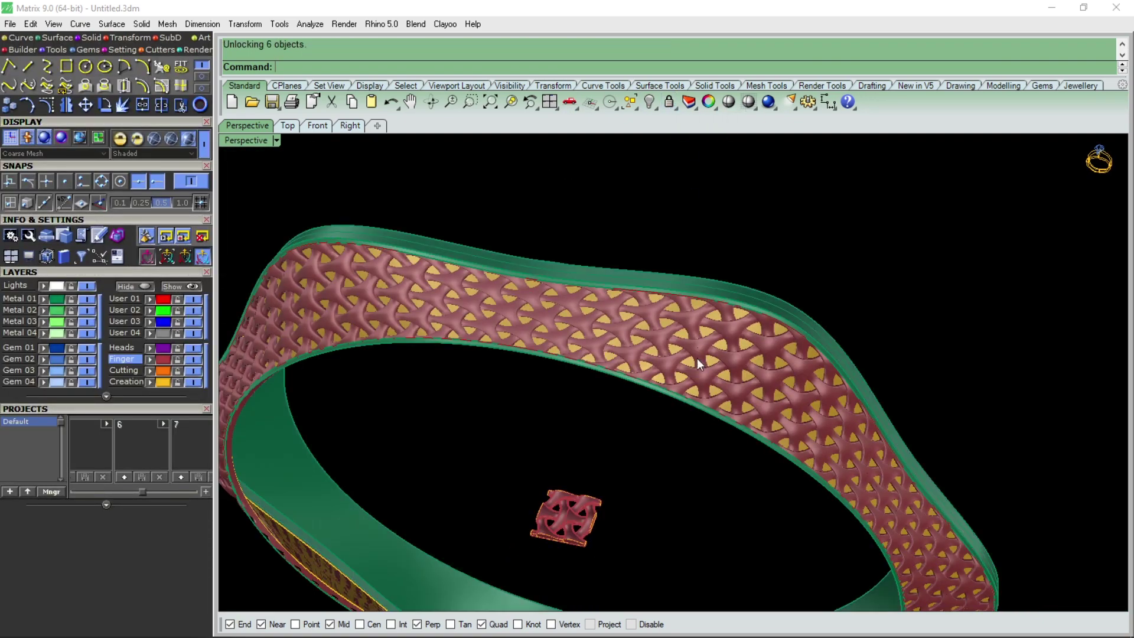
{"action": "key", "text": "ctrl+z"}
- Select the border surface strip along the band and mirror it across the X axis
{"action": "mouse_move", "coordinate": [864, 280]}
{"action": "right_mouse_down"}
{"action": "mouse_move", "coordinate": [678, 329]}
{"action": "mouse_move", "coordinate": [782, 326]}
{"action": "right_mouse_up"}
{"action": "scroll", "coordinate": [668, 324], "scroll_direction": "up", "scroll_amount": 3}
{"action": "scroll", "coordinate": [696, 301], "scroll_direction": "up", "scroll_amount": 3}
{"action": "left_click", "coordinate": [696, 288]}
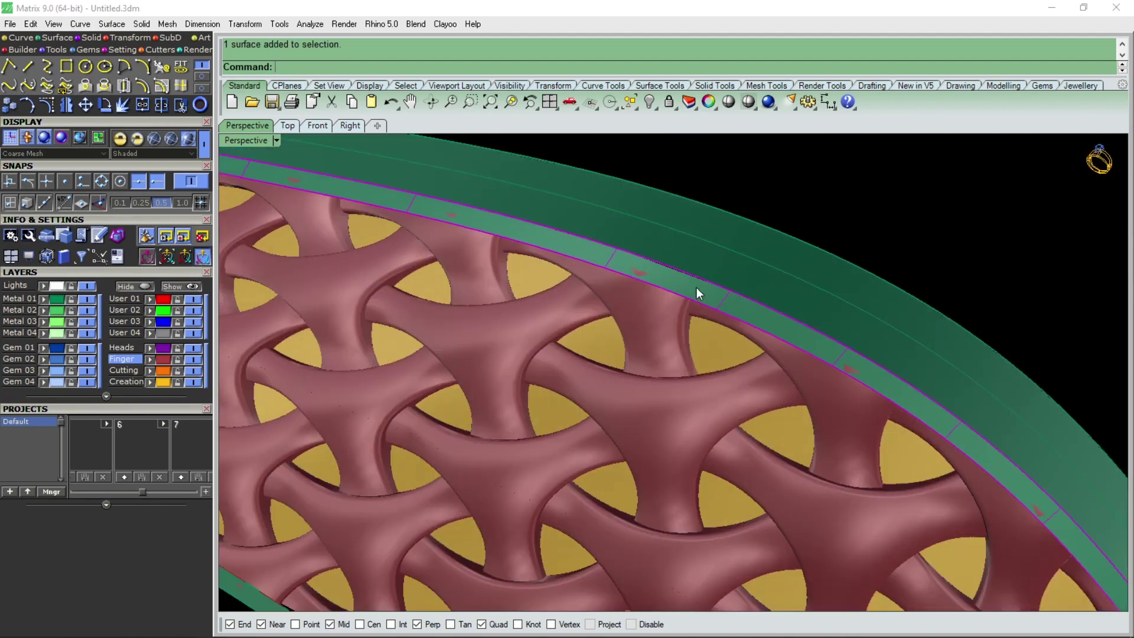
{"action": "scroll", "coordinate": [581, 350], "scroll_direction": "down", "scroll_amount": 2}
{"action": "scroll", "coordinate": [647, 248], "scroll_direction": "down", "scroll_amount": 2}
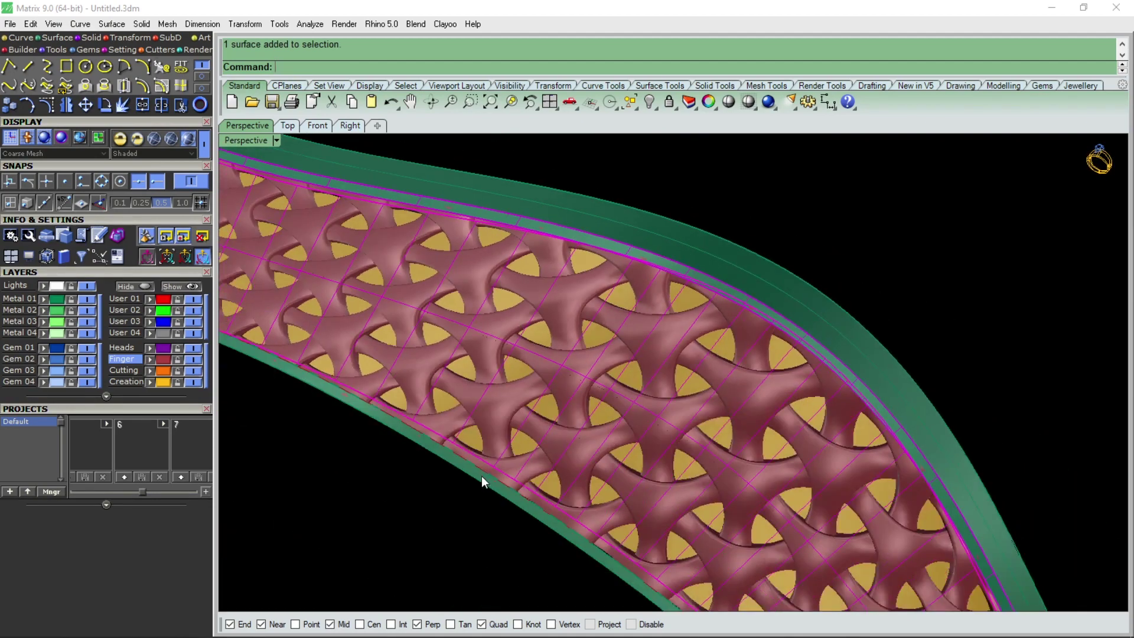
{"action": "left_click", "coordinate": [485, 481]}
{"action": "left_click", "coordinate": [532, 535]}
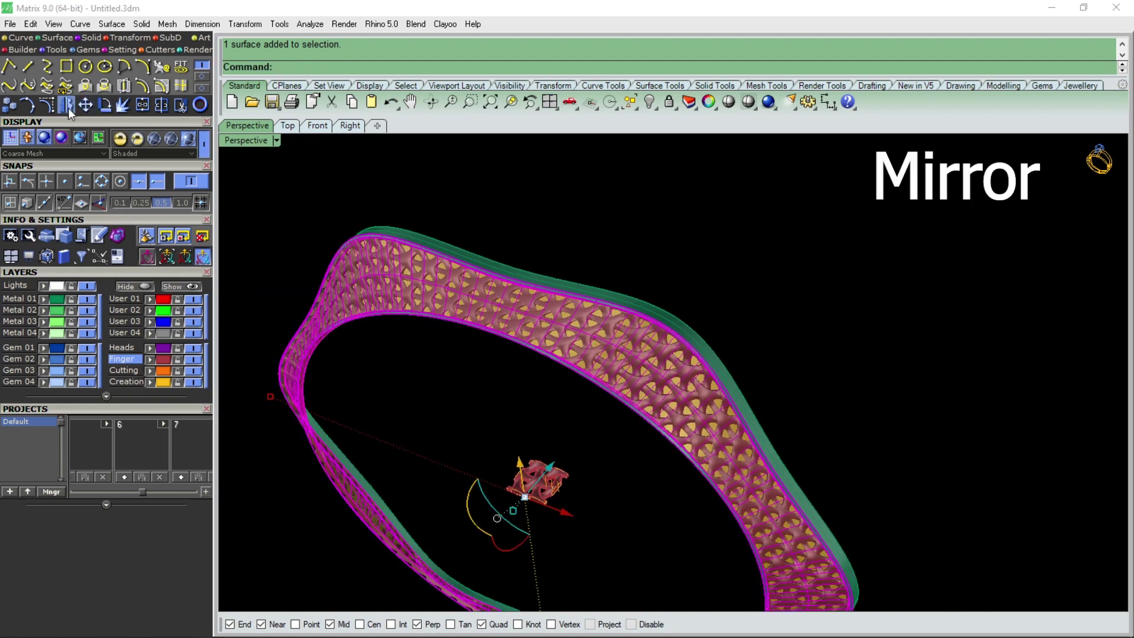
{"action": "left_click", "coordinate": [68, 108]}
{"action": "left_click", "coordinate": [411, 69]}
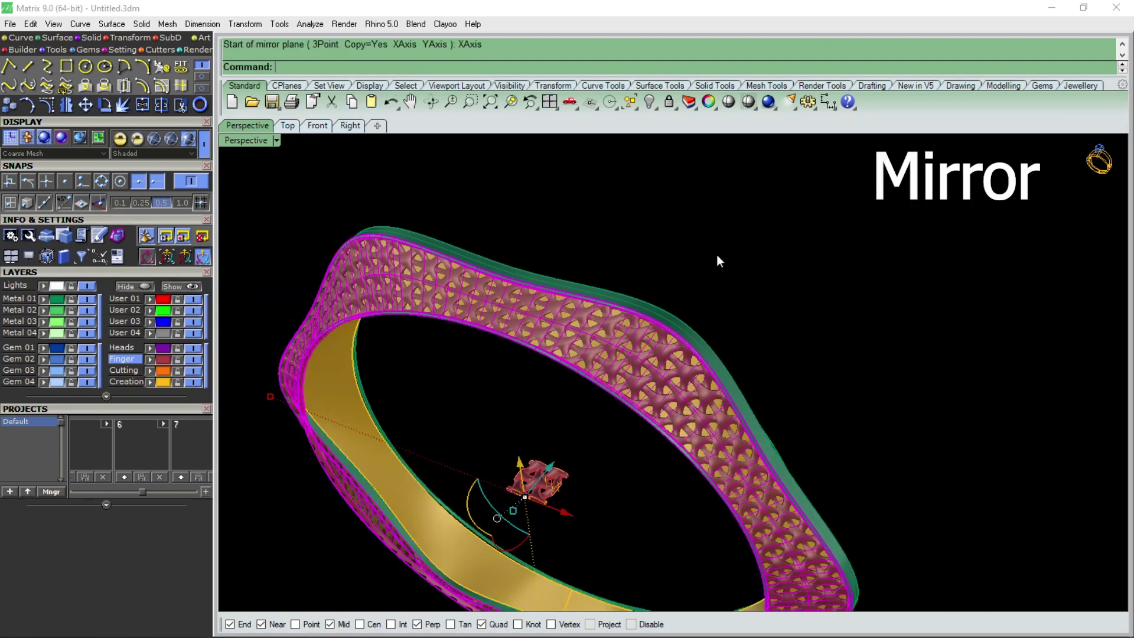
- Remove the leftover pattern tile from the centre and select its curve
{"action": "mouse_move", "coordinate": [806, 286]}
{"action": "right_mouse_down"}
{"action": "mouse_move", "coordinate": [516, 276]}
{"action": "mouse_move", "coordinate": [536, 225]}
{"action": "mouse_move", "coordinate": [620, 254]}
{"action": "right_mouse_up"}
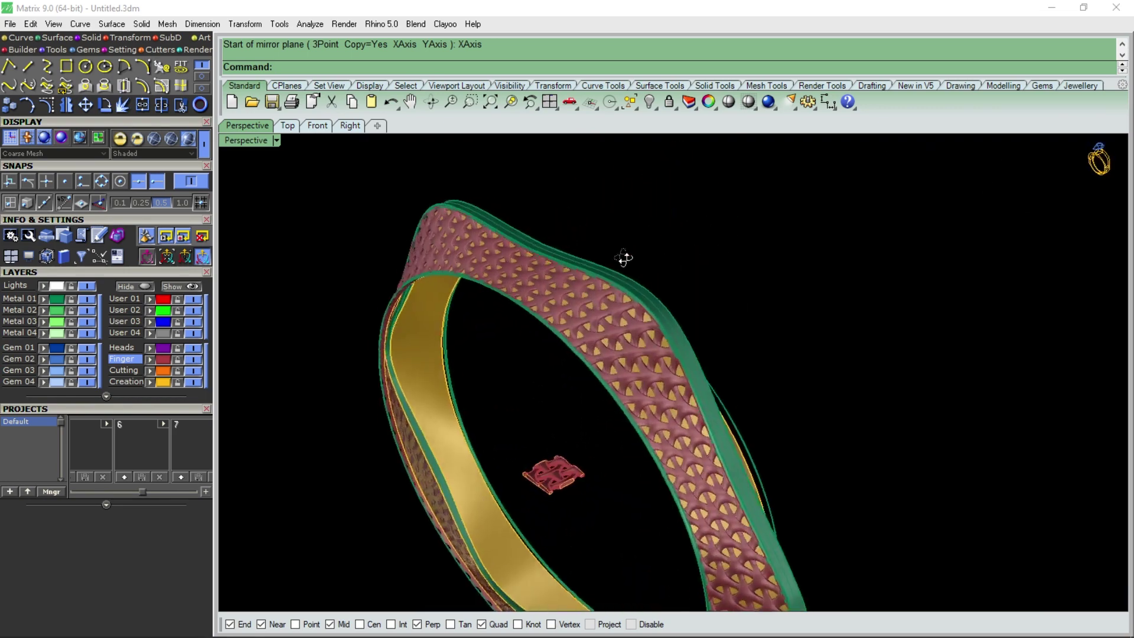
{"action": "scroll", "coordinate": [614, 296], "scroll_direction": "up", "scroll_amount": 3}
{"action": "scroll", "coordinate": [608, 339], "scroll_direction": "up", "scroll_amount": 3}
{"action": "left_click", "coordinate": [607, 341]}
{"action": "key", "text": "Escape"}
{"action": "scroll", "coordinate": [638, 345], "scroll_direction": "down", "scroll_amount": 3}
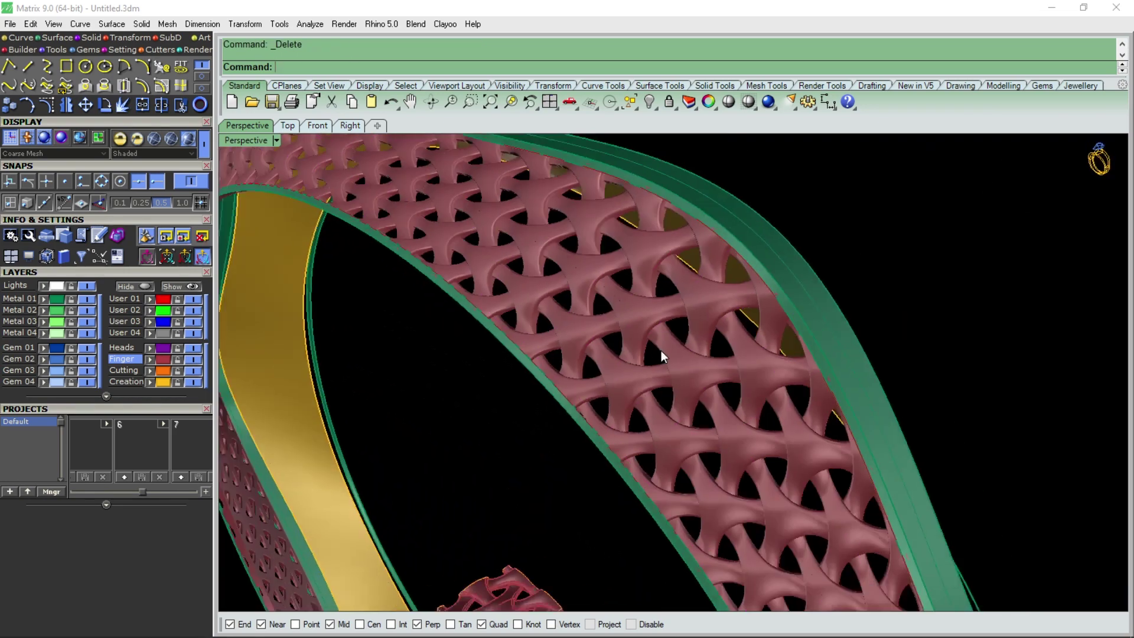
{"action": "scroll", "coordinate": [608, 425], "scroll_direction": "down", "scroll_amount": 5}
{"action": "left_click", "coordinate": [555, 503]}
{"action": "left_click", "coordinate": [591, 537]}
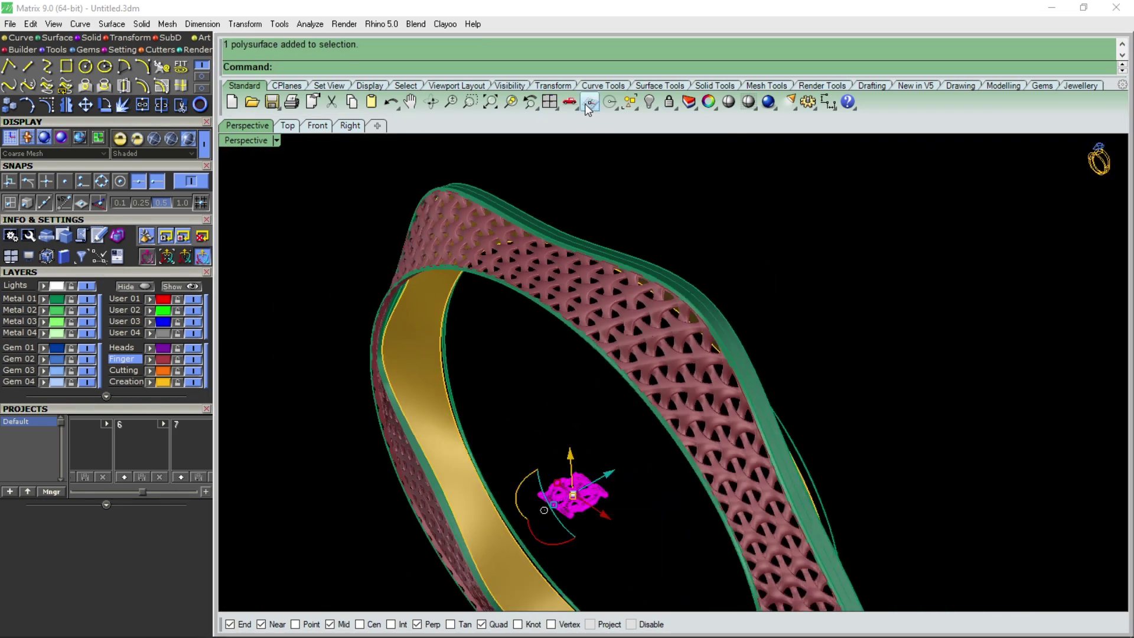
{"action": "left_click", "coordinate": [649, 102]}
{"action": "left_click", "coordinate": [518, 538]}
- Delete the leftover curve and select the green border surface
{"action": "key", "text": "Delete"}
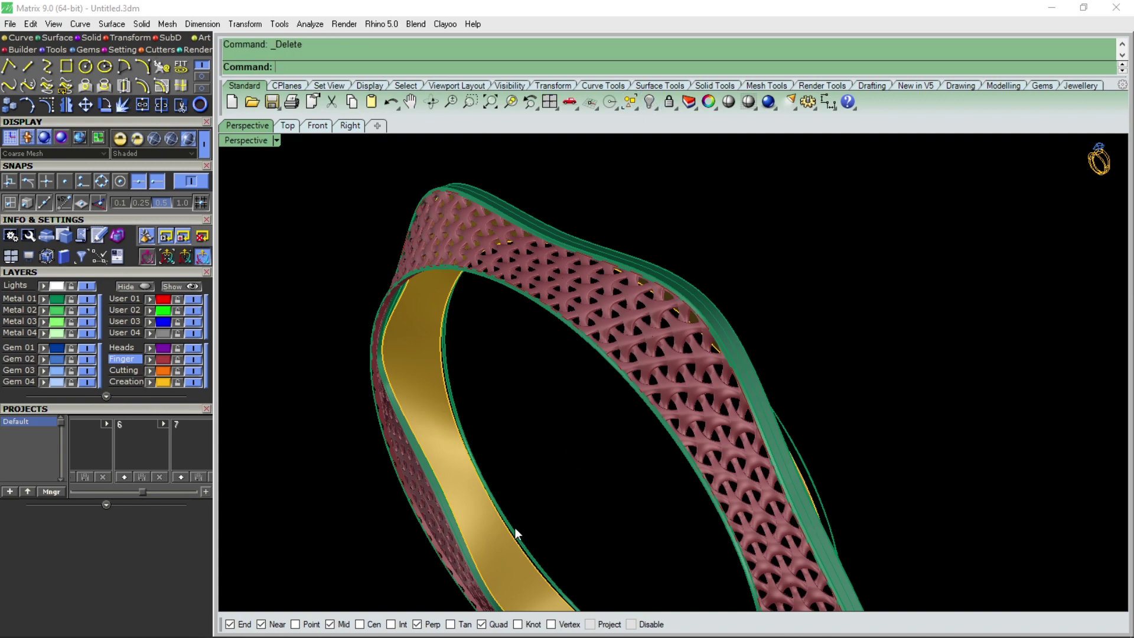
{"action": "mouse_move", "coordinate": [518, 537]}
{"action": "right_mouse_down"}
{"action": "mouse_move", "coordinate": [801, 338]}
{"action": "mouse_move", "coordinate": [645, 299]}
{"action": "mouse_move", "coordinate": [461, 313]}
{"action": "mouse_move", "coordinate": [354, 364]}
{"action": "mouse_move", "coordinate": [653, 309]}
{"action": "mouse_move", "coordinate": [726, 324]}
{"action": "mouse_move", "coordinate": [673, 313]}
{"action": "right_mouse_up"}
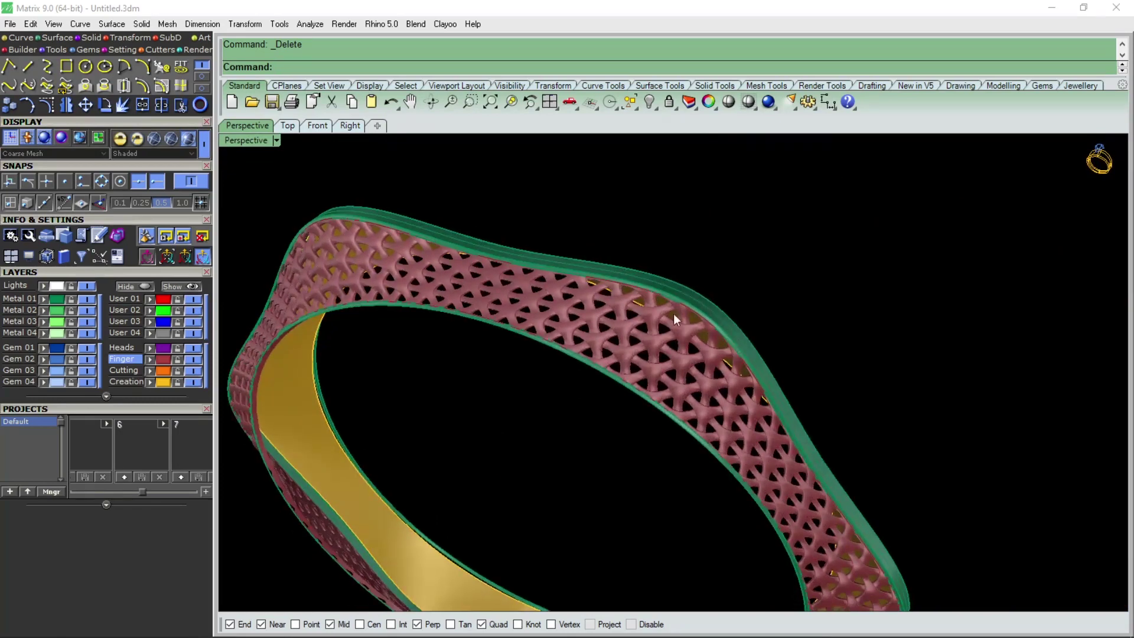
{"action": "scroll", "coordinate": [667, 308], "scroll_direction": "up", "scroll_amount": 2}
{"action": "scroll", "coordinate": [667, 308], "scroll_direction": "up", "scroll_amount": 2}
{"action": "scroll", "coordinate": [683, 293], "scroll_direction": "up", "scroll_amount": 2}
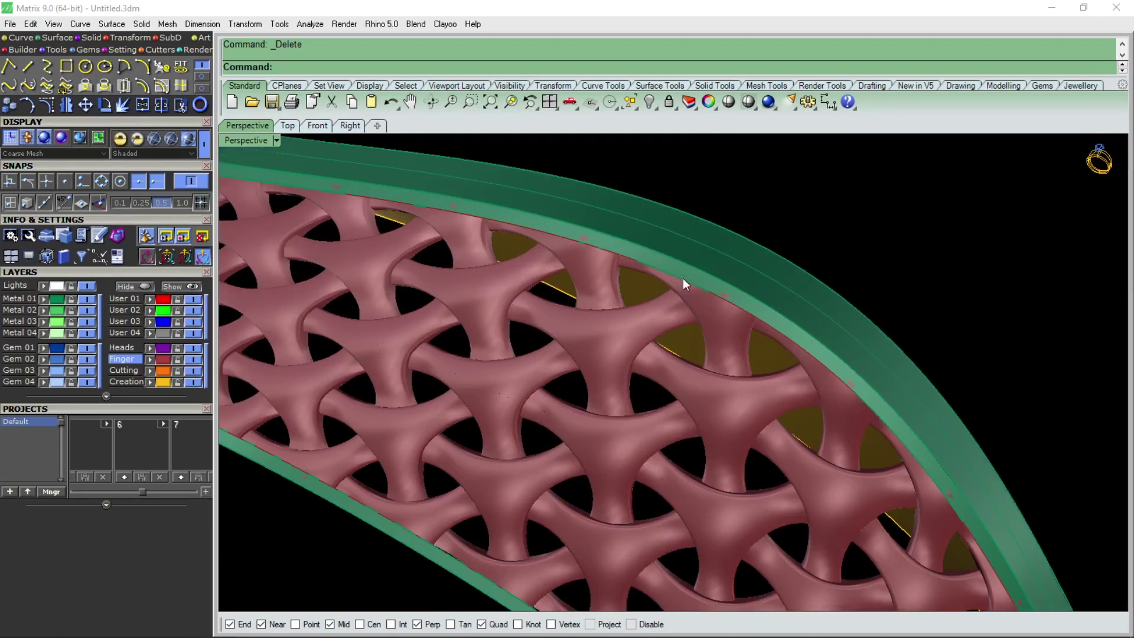
{"action": "left_click", "coordinate": [681, 273]}
{"action": "scroll", "coordinate": [682, 274], "scroll_direction": "down", "scroll_amount": 2}
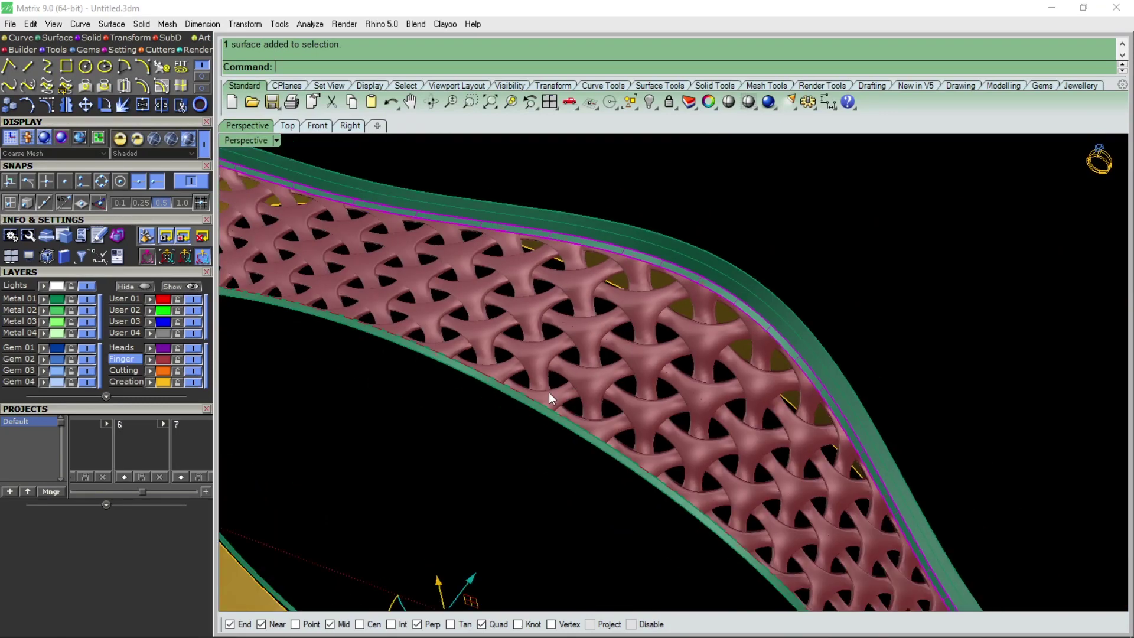
{"action": "left_click", "coordinate": [540, 411]}
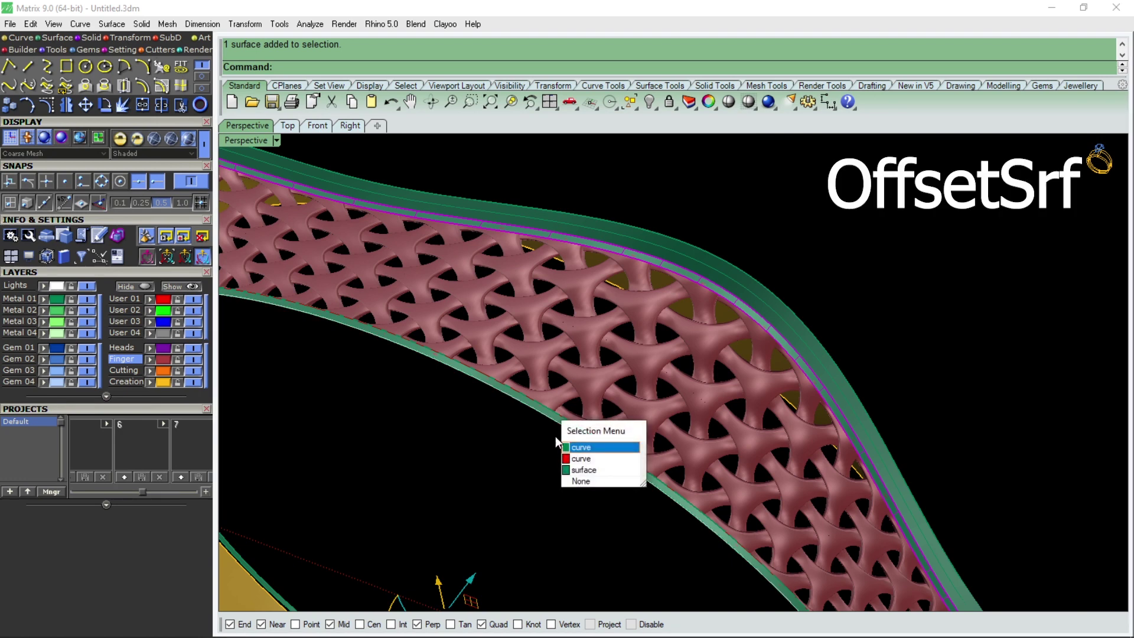
{"action": "left_click", "coordinate": [576, 468]}
{"action": "scroll", "coordinate": [541, 275], "scroll_direction": "down", "scroll_amount": 2}
{"action": "scroll", "coordinate": [547, 329], "scroll_direction": "down", "scroll_amount": 2}
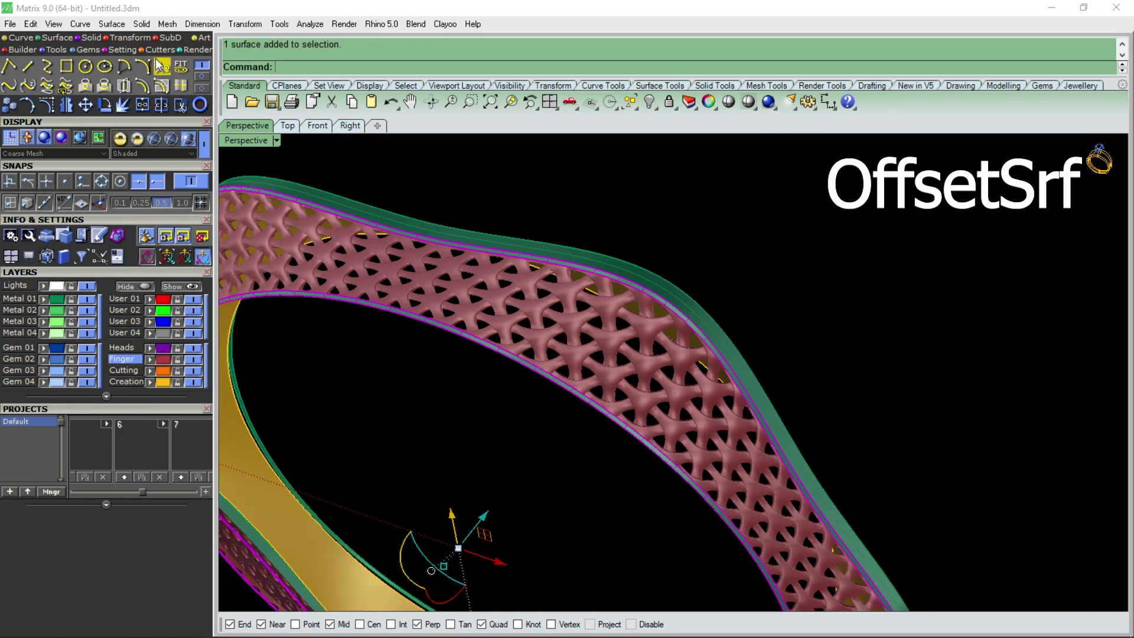
- Offset the border surface as a 0.6-thick solid with FlipAll direction
{"action": "left_click", "coordinate": [112, 24]}
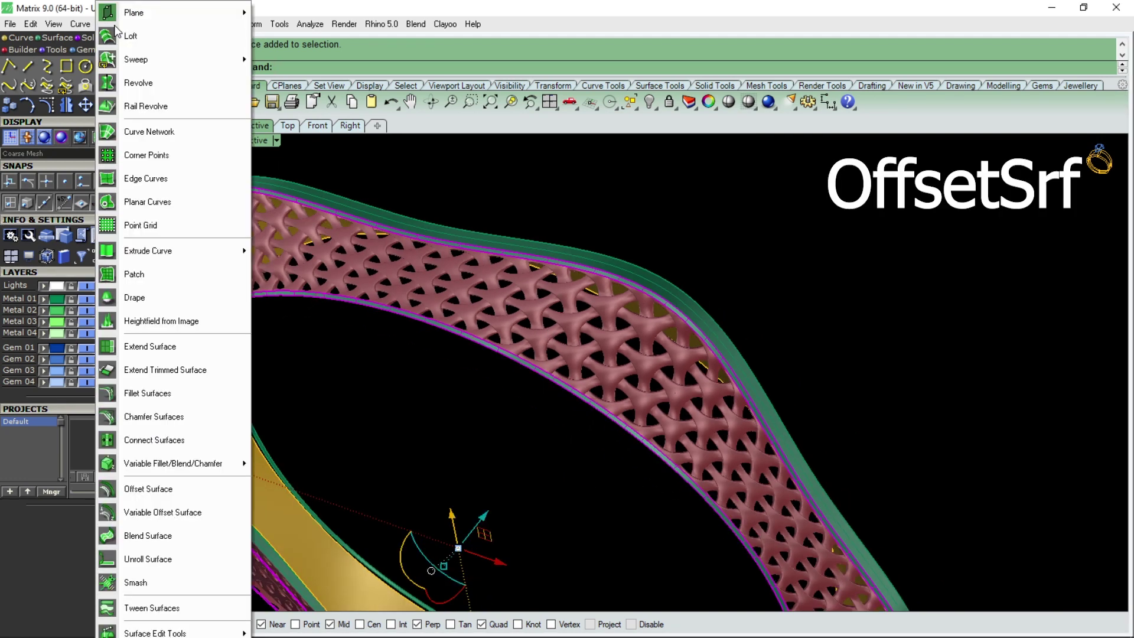
{"action": "left_click", "coordinate": [164, 490]}
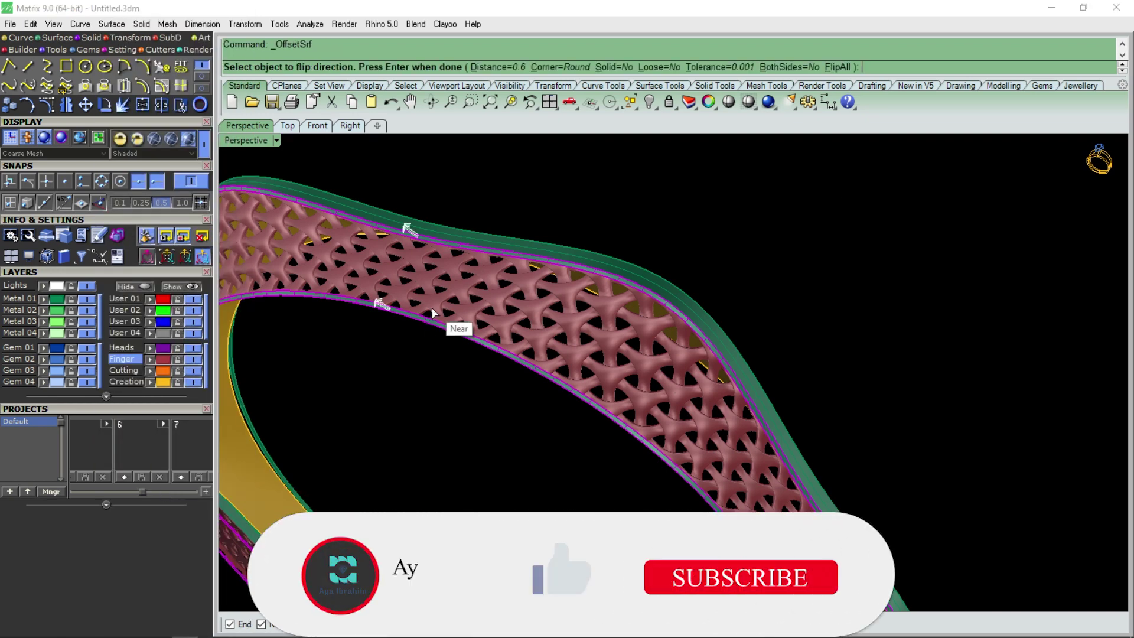
{"action": "left_click", "coordinate": [606, 72]}
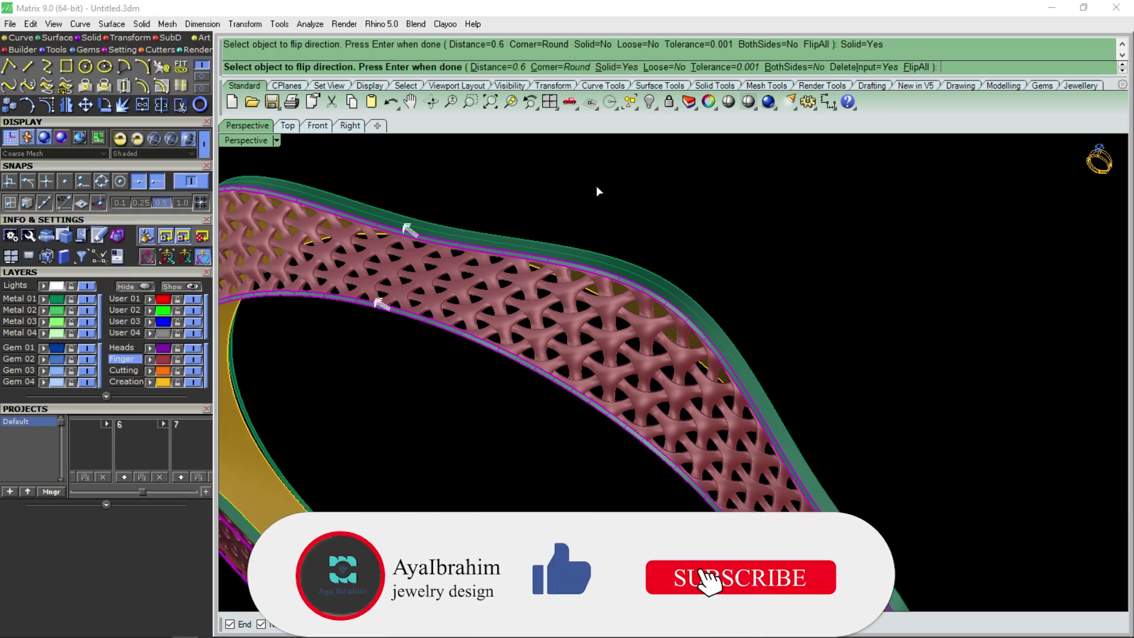
{"action": "type", "text": "0.6"}
{"action": "key", "text": "Return"}
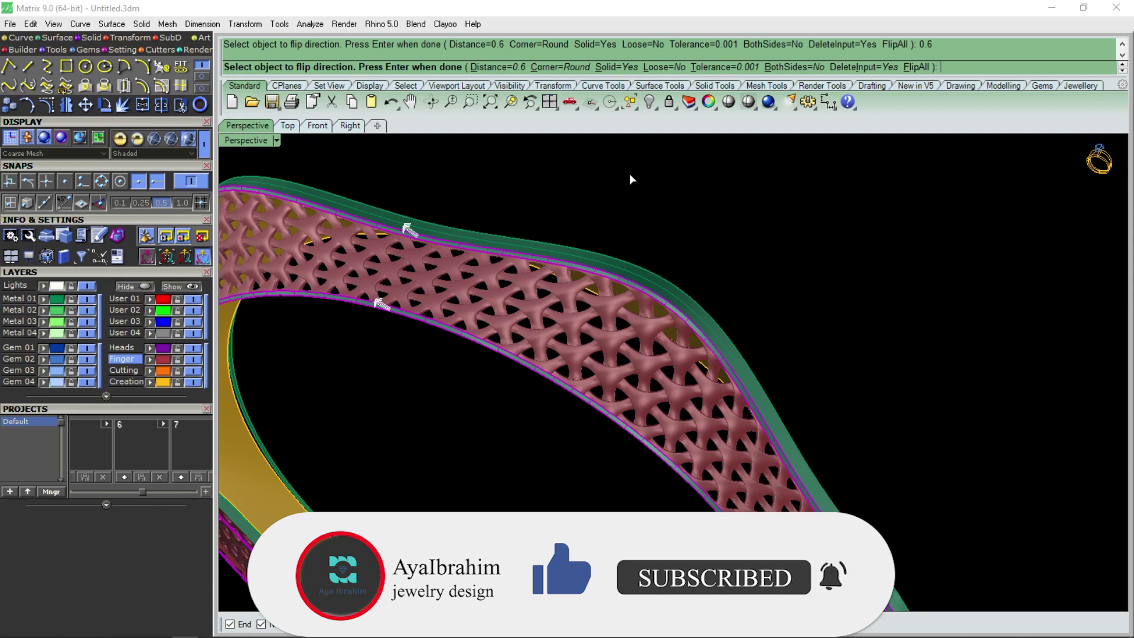
{"action": "left_click", "coordinate": [912, 67]}
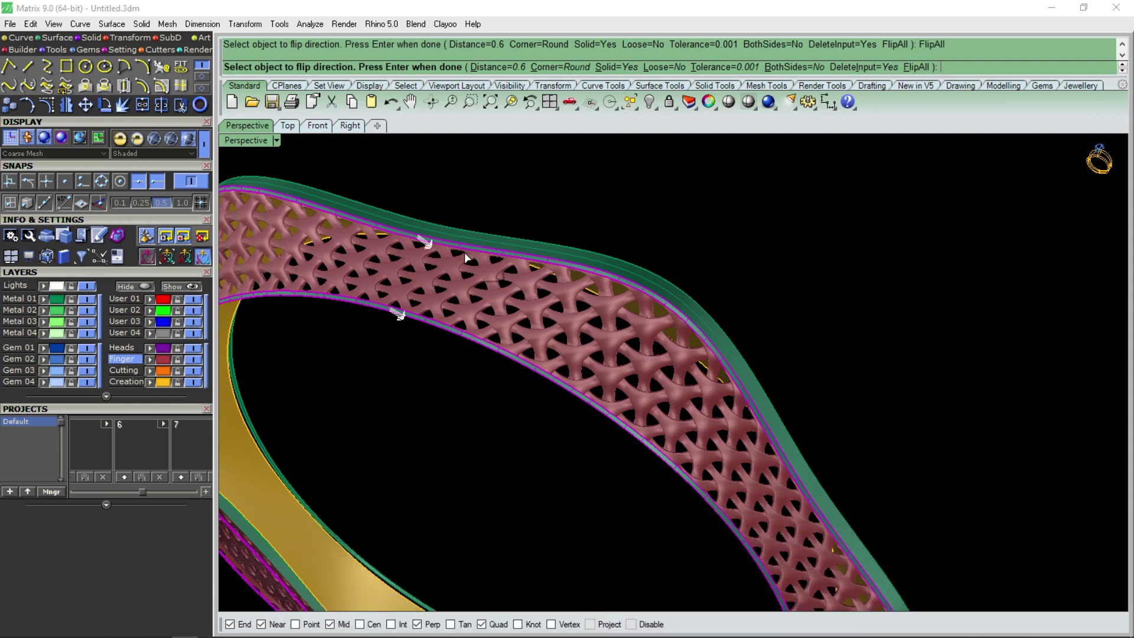
{"action": "key", "text": "Return"}
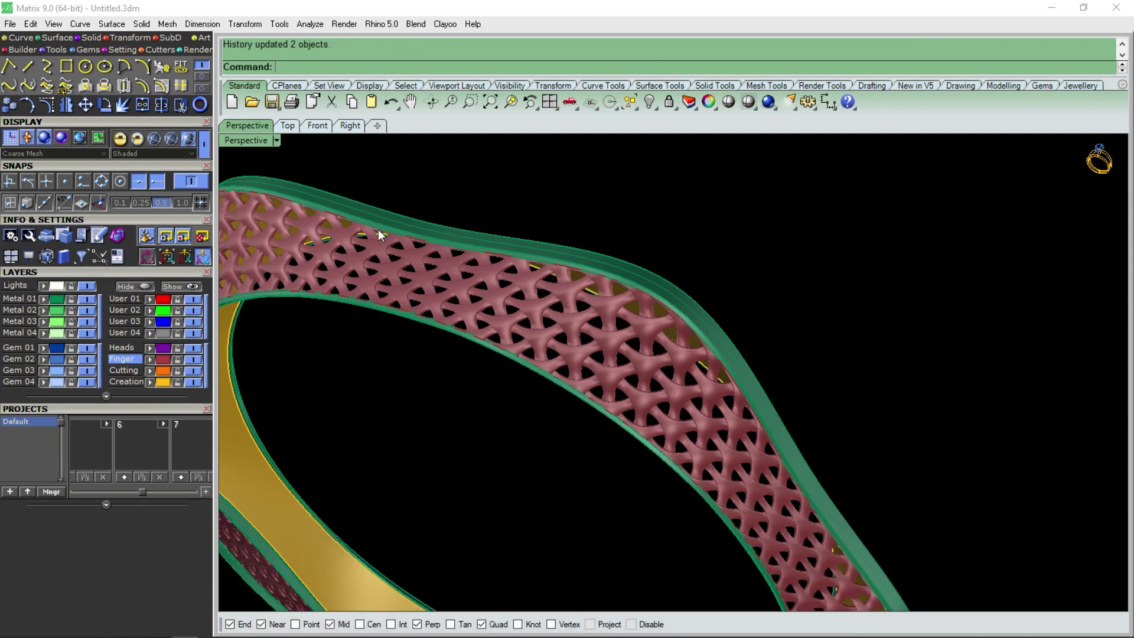
- Orbit along the pierced band and out to a top-down view to inspect the rails
{"action": "scroll", "coordinate": [549, 386], "scroll_direction": "up", "scroll_amount": 3}
{"action": "right_click_drag", "start_coordinate": [550, 386], "coordinate": [590, 498]}
{"action": "scroll", "coordinate": [487, 446], "scroll_direction": "up", "scroll_amount": 3}
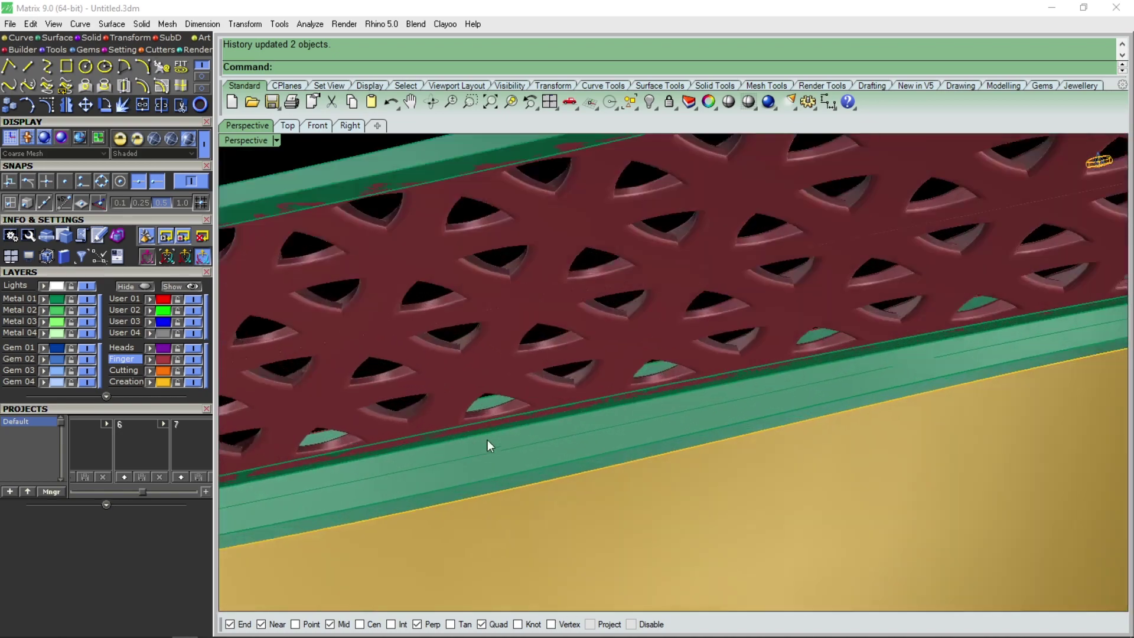
{"action": "mouse_move", "coordinate": [487, 445]}
{"action": "right_mouse_down"}
{"action": "mouse_move", "coordinate": [489, 408]}
{"action": "mouse_move", "coordinate": [512, 386]}
{"action": "right_mouse_up"}
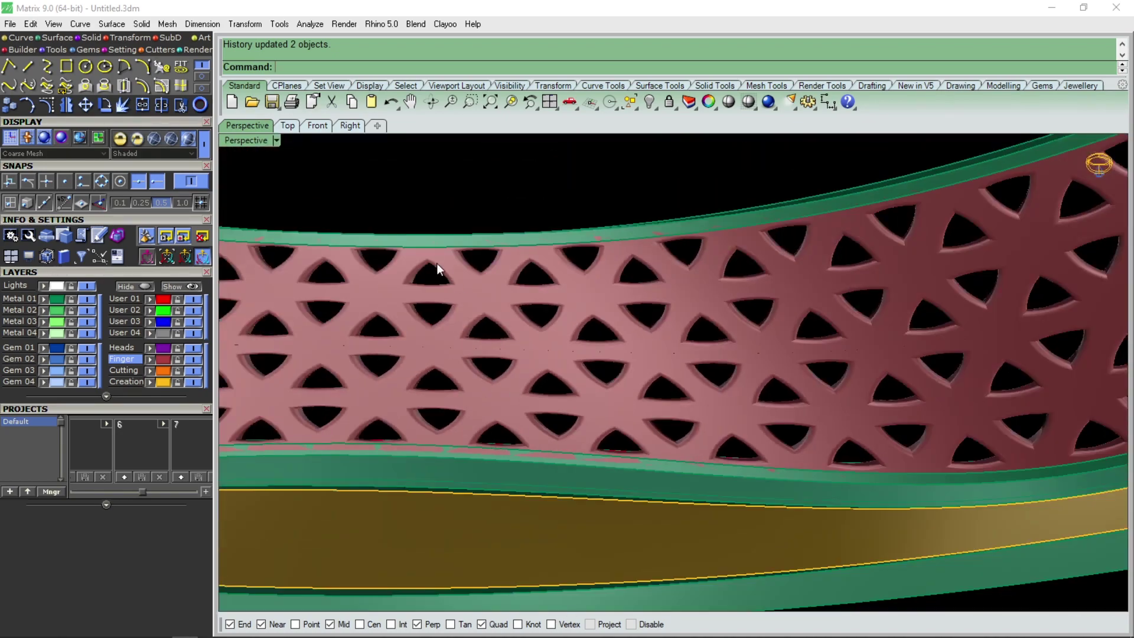
{"action": "scroll", "coordinate": [567, 354], "scroll_direction": "down", "scroll_amount": 5}
{"action": "mouse_move", "coordinate": [553, 335]}
{"action": "right_mouse_down"}
{"action": "mouse_move", "coordinate": [514, 531]}
{"action": "mouse_move", "coordinate": [506, 230]}
{"action": "right_mouse_up"}
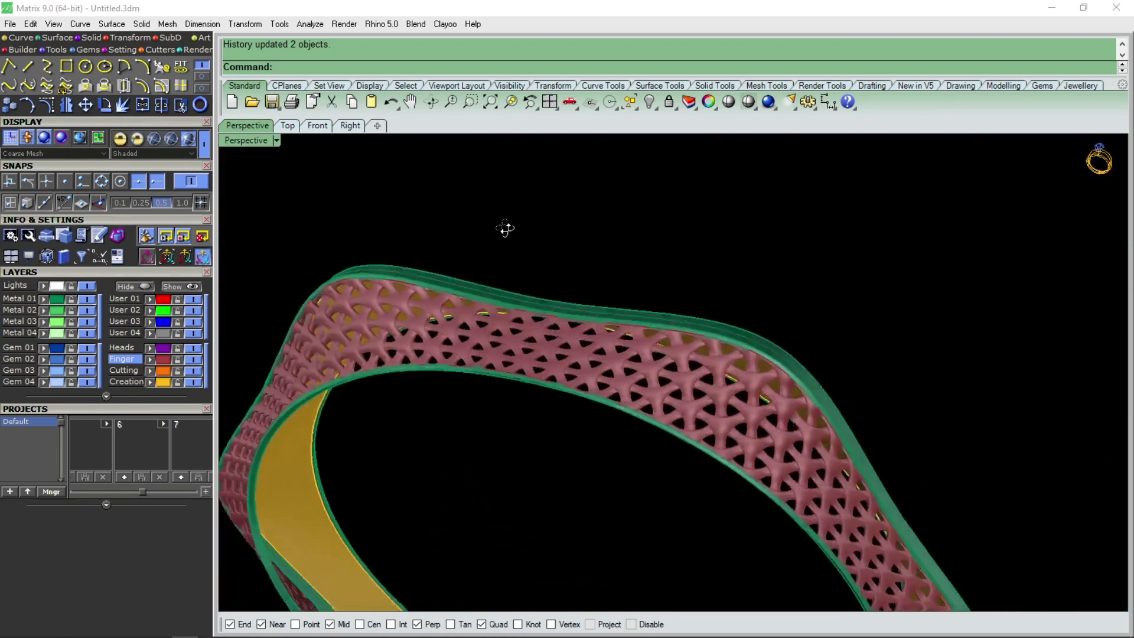
{"action": "scroll", "coordinate": [798, 279], "scroll_direction": "down", "scroll_amount": 2}
{"action": "scroll", "coordinate": [797, 279], "scroll_direction": "up", "scroll_amount": 3}
{"action": "mouse_move", "coordinate": [797, 279]}
{"action": "right_mouse_down"}
{"action": "mouse_move", "coordinate": [442, 246]}
{"action": "mouse_move", "coordinate": [509, 222]}
{"action": "right_mouse_up"}
{"action": "scroll", "coordinate": [508, 222], "scroll_direction": "down", "scroll_amount": 4}
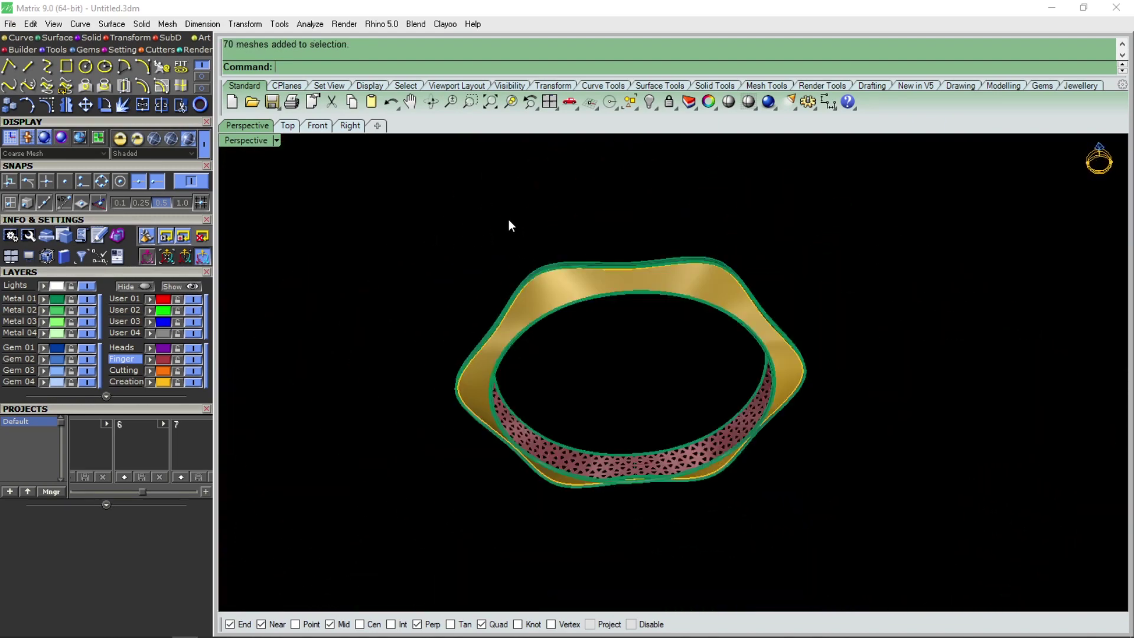
{"action": "scroll", "coordinate": [630, 277], "scroll_direction": "up", "scroll_amount": 2}
- Load the Flower_Sphere tile from the Smart Pattern Library and zoom in on it
{"action": "left_click", "coordinate": [86, 98]}
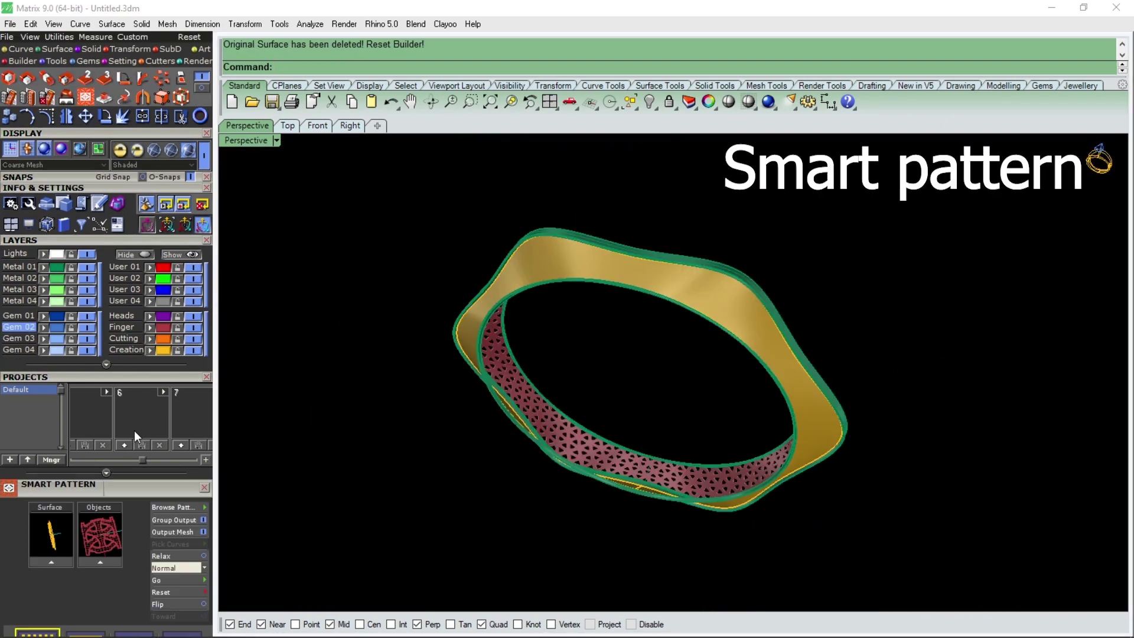
{"action": "scroll", "coordinate": [141, 485], "scroll_direction": "down", "scroll_amount": 2}
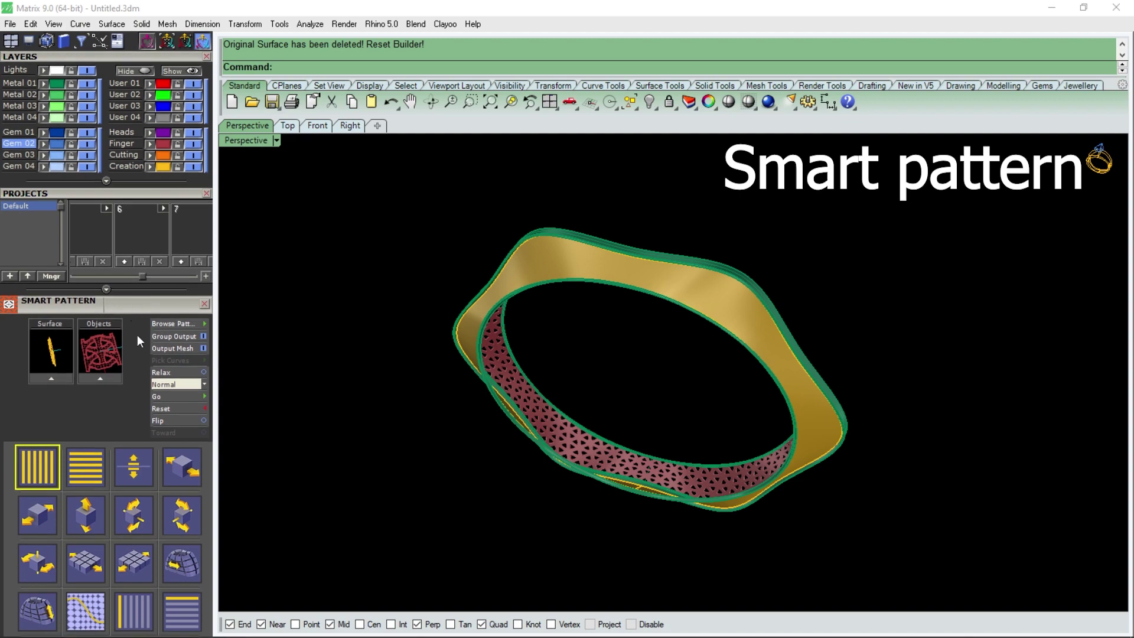
{"action": "left_click", "coordinate": [168, 325]}
{"action": "left_click", "coordinate": [118, 339]}
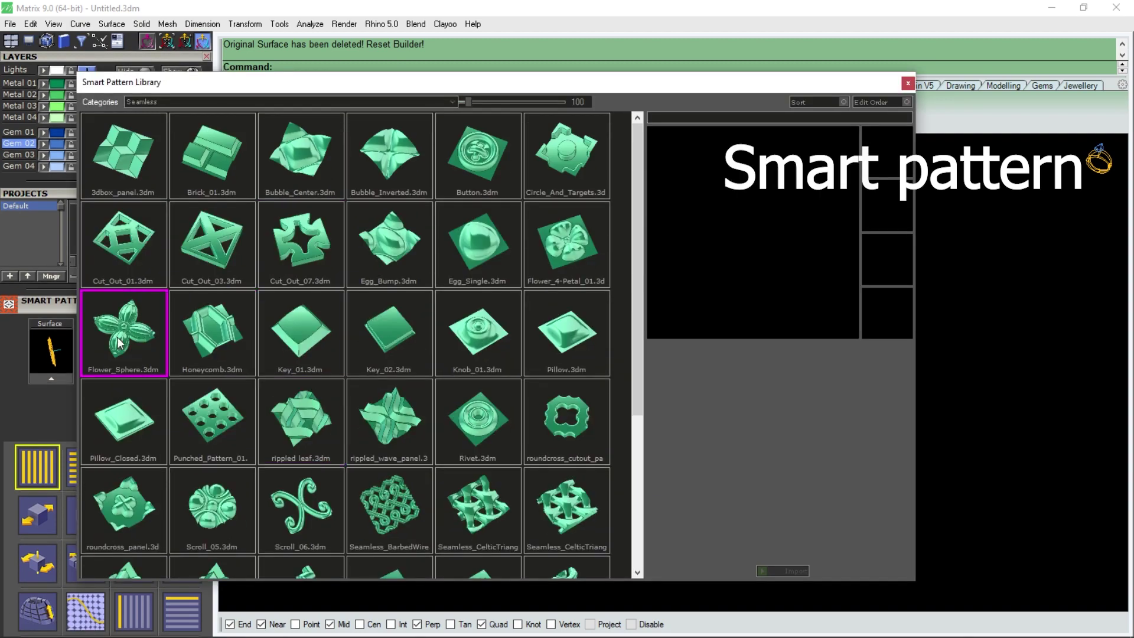
{"action": "double_click", "coordinate": [118, 340]}
{"action": "scroll", "coordinate": [658, 391], "scroll_direction": "up", "scroll_amount": 2}
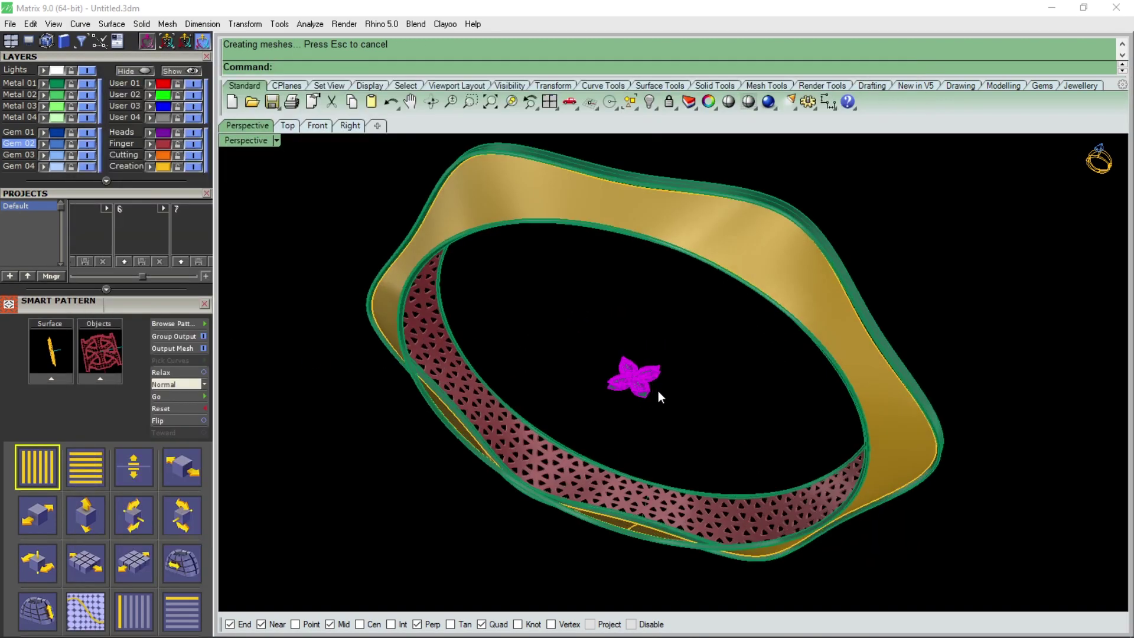
{"action": "scroll", "coordinate": [660, 391], "scroll_direction": "up", "scroll_amount": 5}
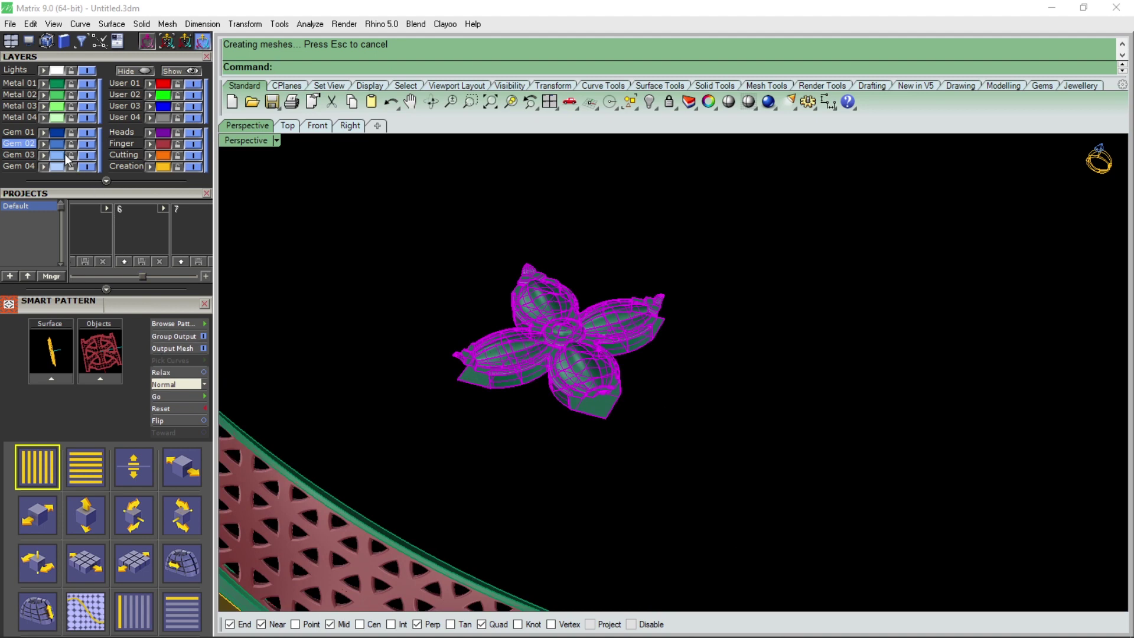
- Draw a line across the petal's open end
{"action": "left_click", "coordinate": [28, 75]}
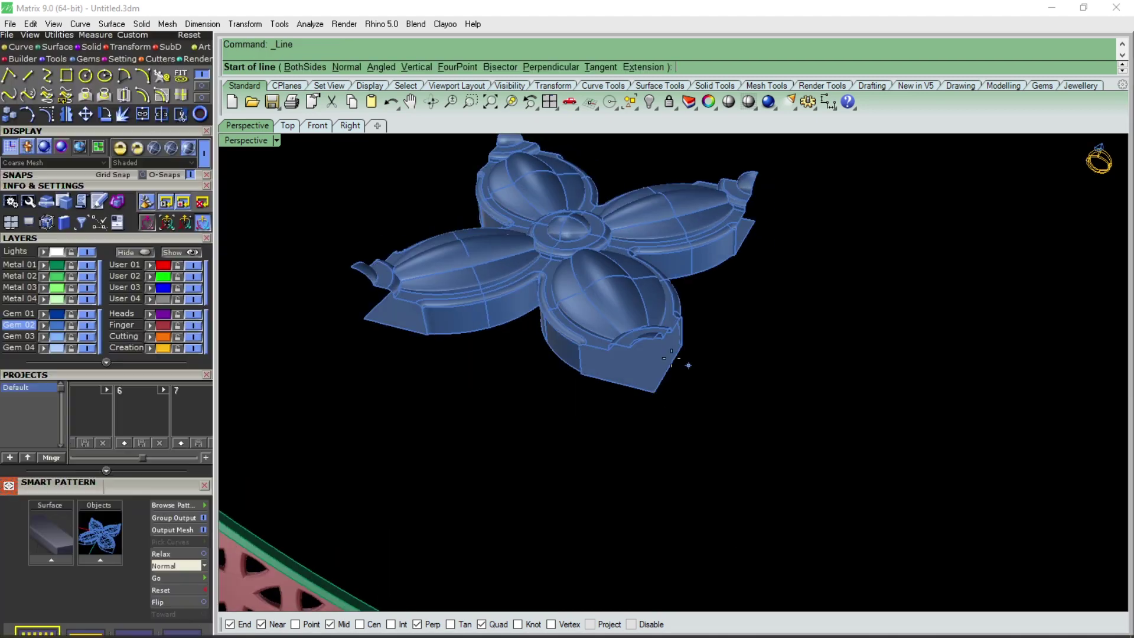
{"action": "left_click", "coordinate": [653, 339]}
{"action": "left_click", "coordinate": [659, 392]}
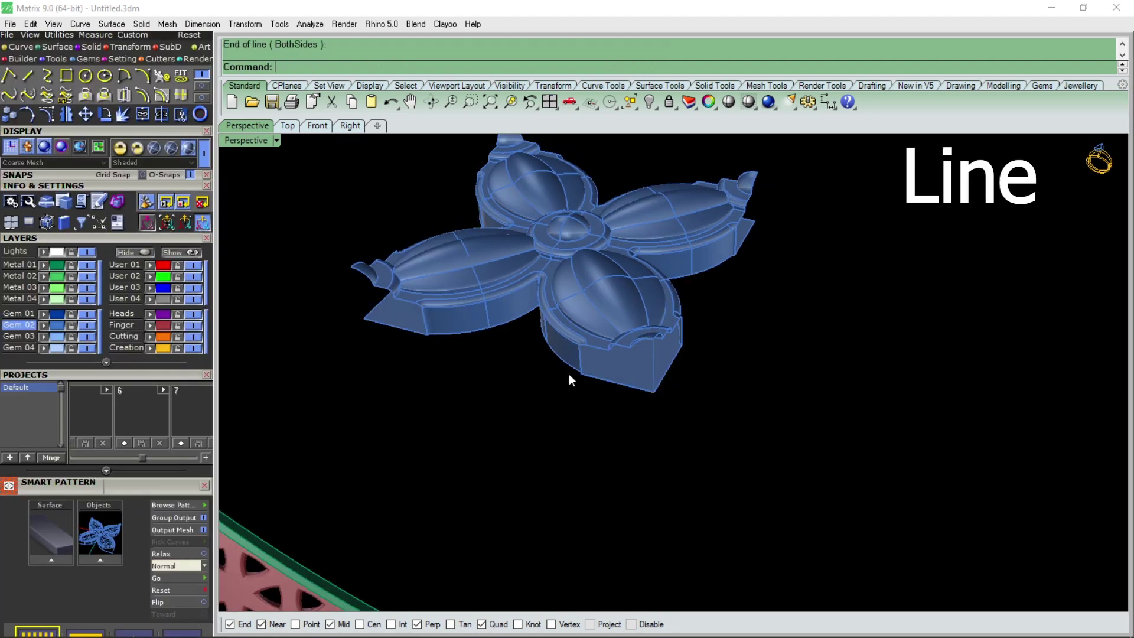
- Duplicate the flower's border curves and split the petal-end curve with the line
{"action": "left_click", "coordinate": [597, 286]}
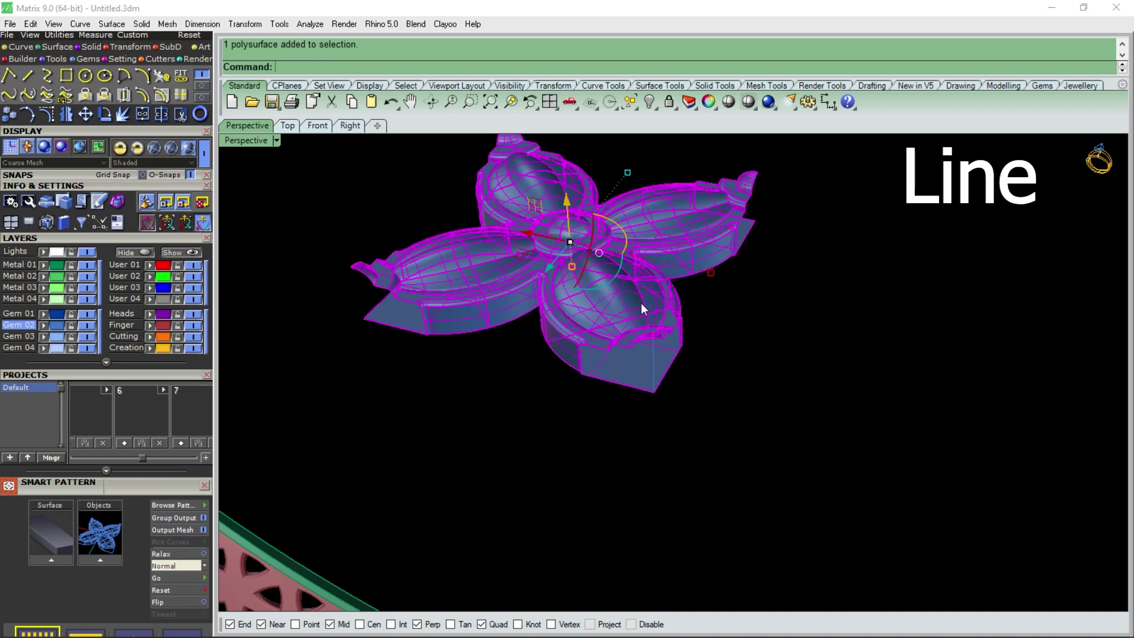
{"action": "left_click", "coordinate": [204, 90]}
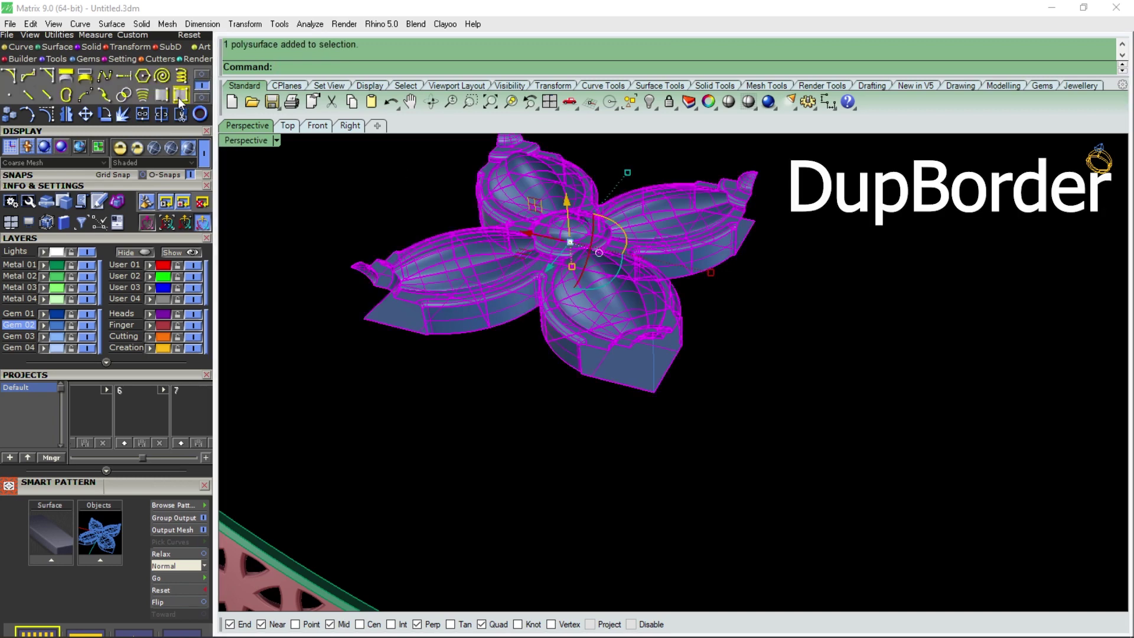
{"action": "left_click", "coordinate": [627, 351]}
{"action": "left_click", "coordinate": [596, 377]}
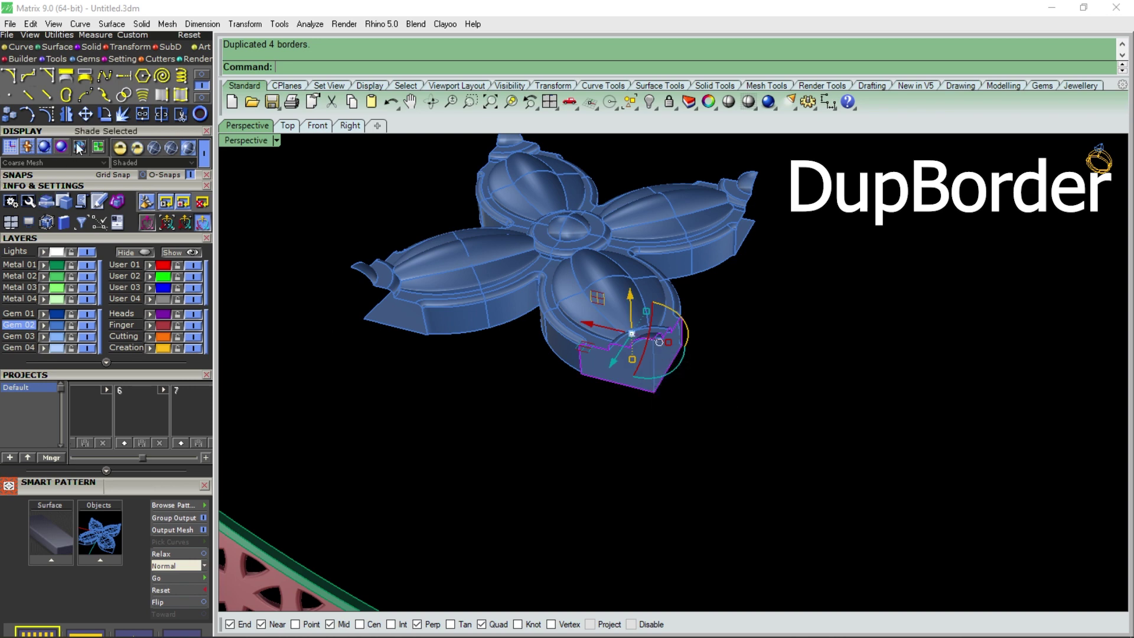
{"action": "left_click", "coordinate": [161, 114]}
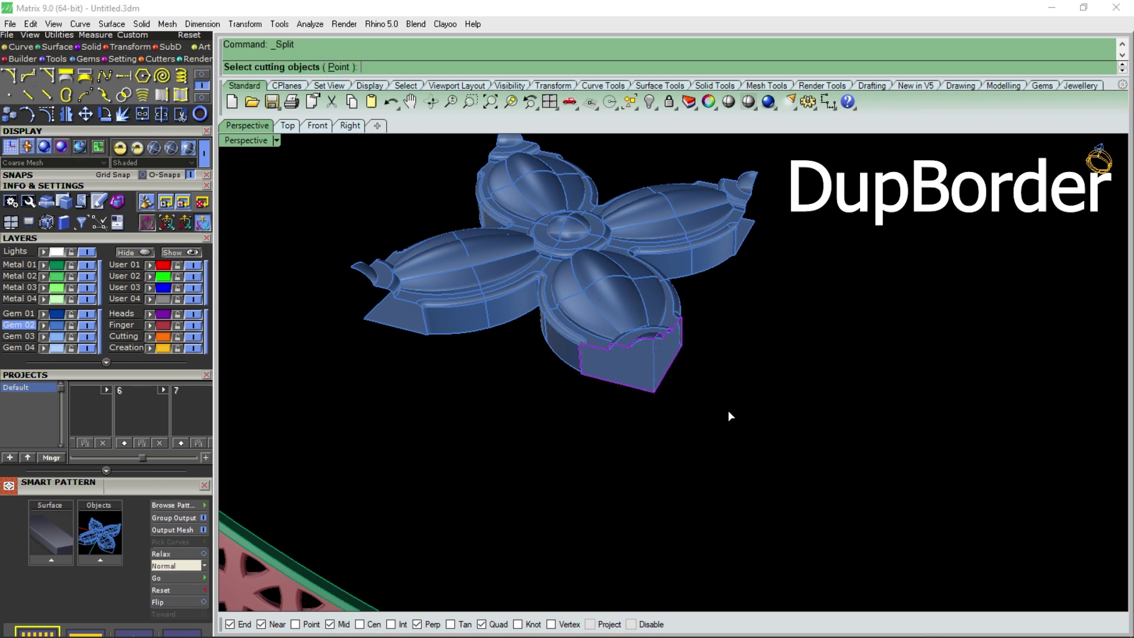
{"action": "left_click", "coordinate": [654, 371]}
{"action": "key", "text": "Return"}
{"action": "key", "text": "Escape"}
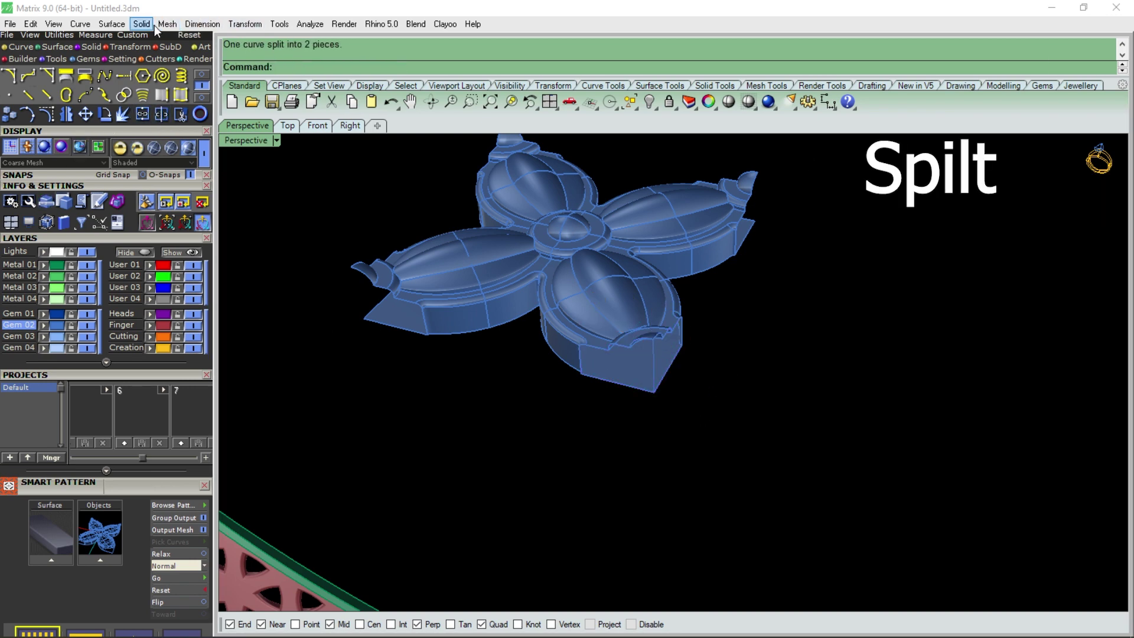
- Fit a patch surface to the split border curve to close the petal's open side
{"action": "left_click", "coordinate": [112, 23]}
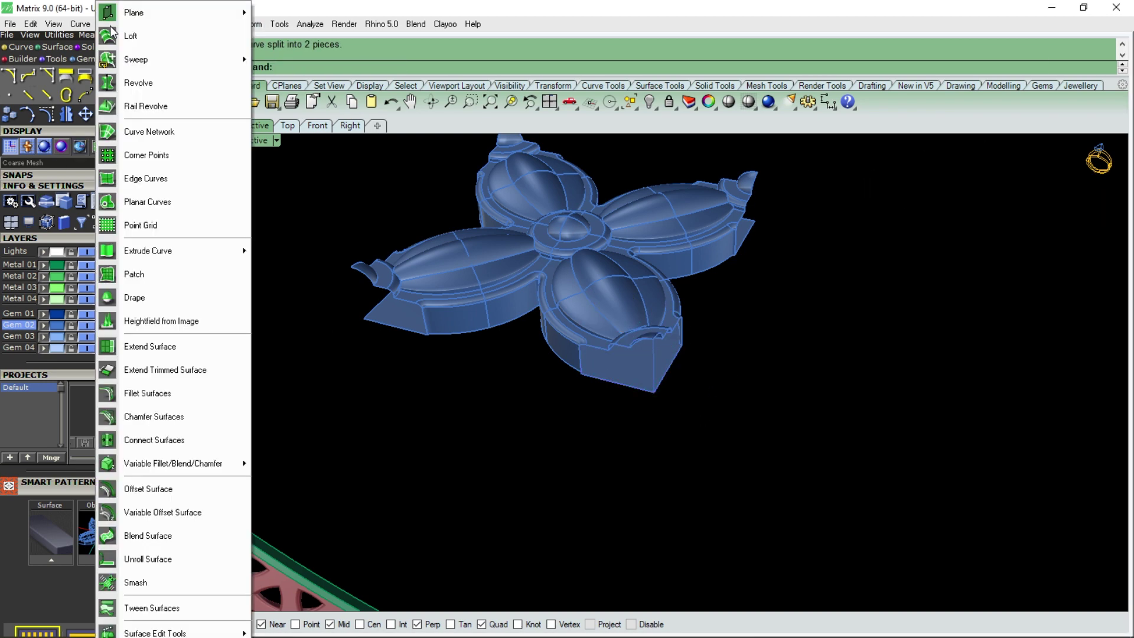
{"action": "left_click", "coordinate": [149, 273]}
{"action": "left_click", "coordinate": [621, 345]}
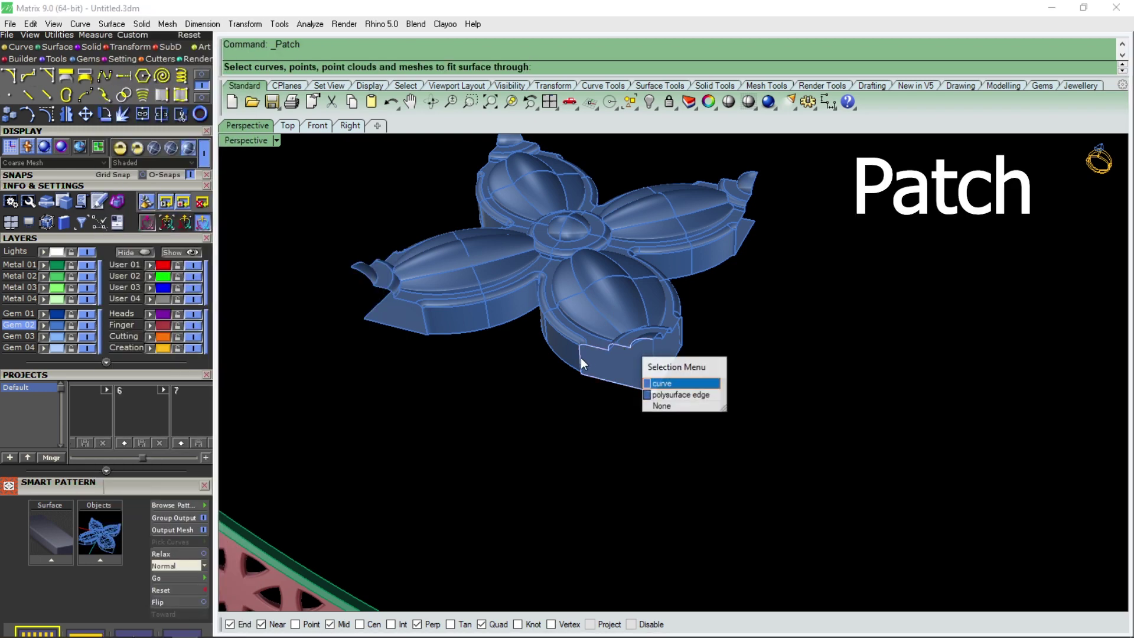
{"action": "left_click", "coordinate": [661, 381]}
{"action": "key", "text": "Return"}
{"action": "key", "text": "Return"}
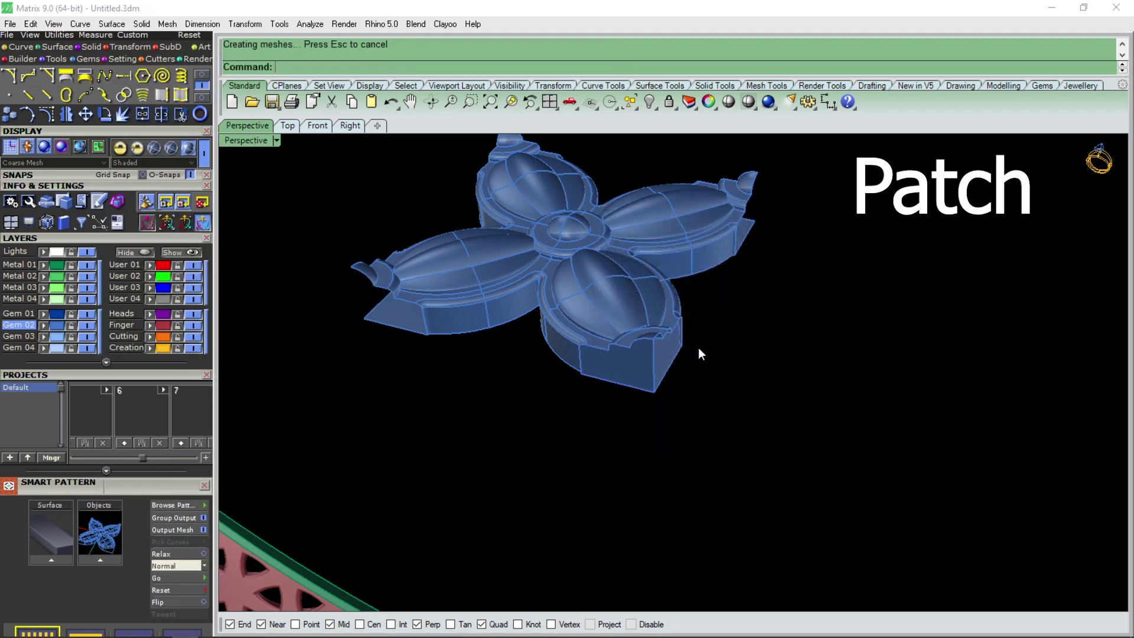
{"action": "key", "text": "Return"}
{"action": "left_click", "coordinate": [656, 349]}
{"action": "left_click", "coordinate": [625, 369]}
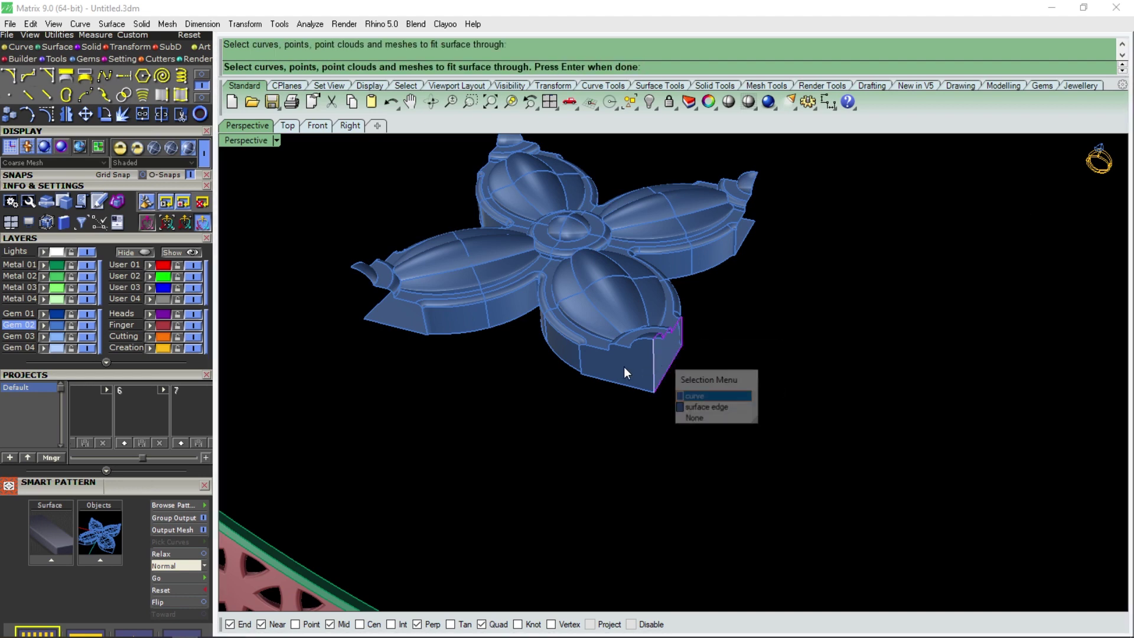
{"action": "left_click", "coordinate": [579, 383]}
{"action": "key", "text": "Return"}
{"action": "key", "text": "Return"}
{"action": "left_click", "coordinate": [664, 355]}
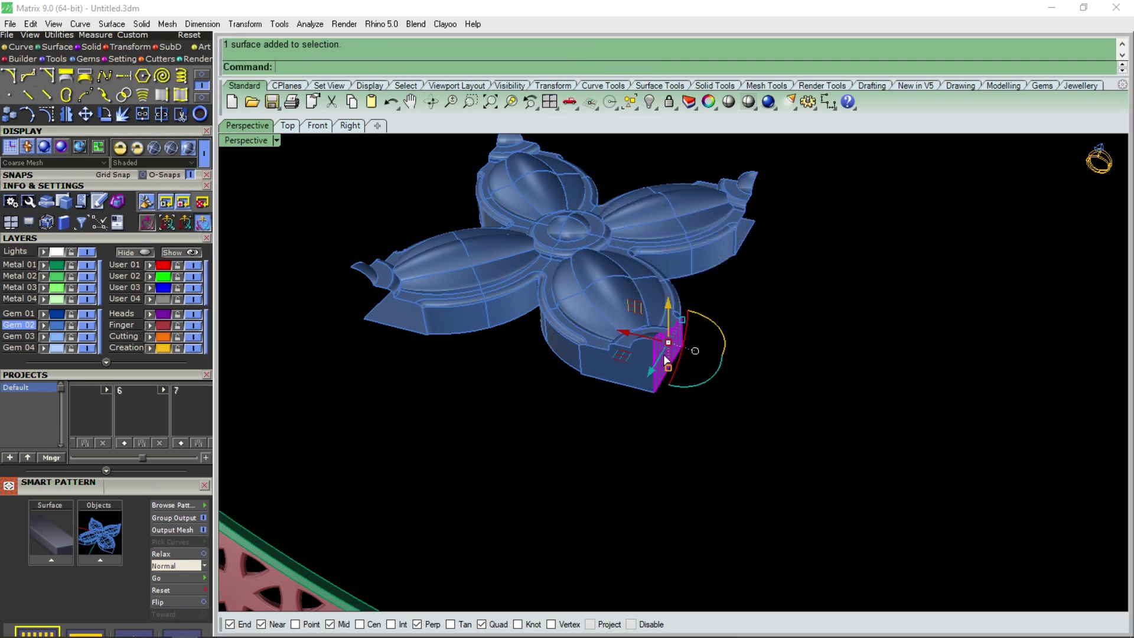
- Polar-array the patch 4 times about the flower's centre
{"action": "left_click", "coordinate": [615, 371]}
{"action": "type", "text": "ArrayPolar"}
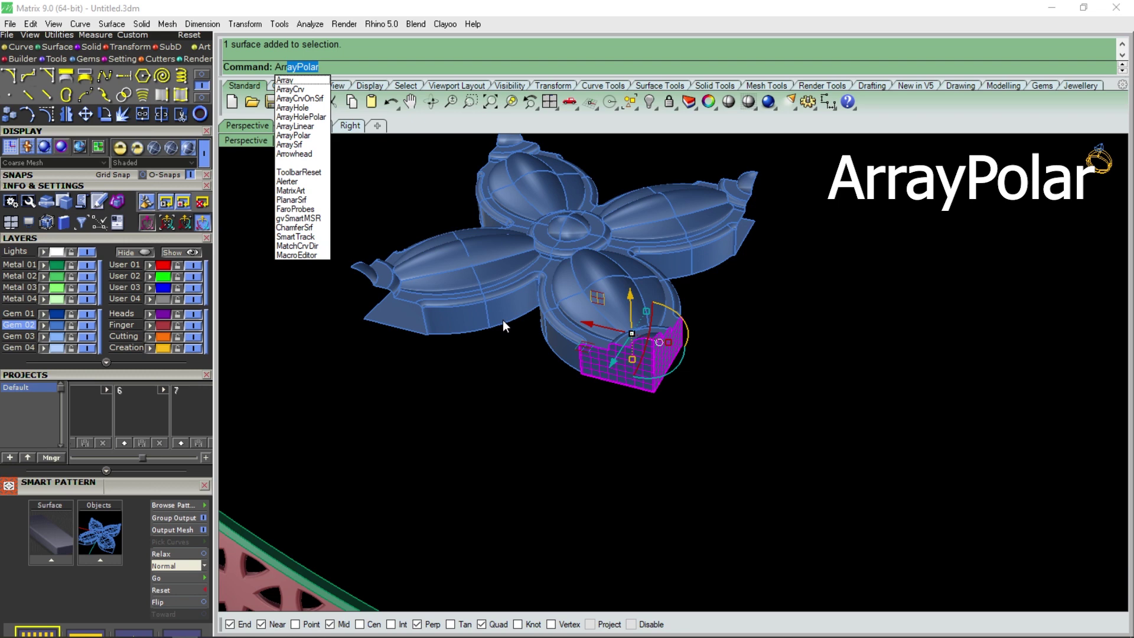
{"action": "key", "text": "Return"}
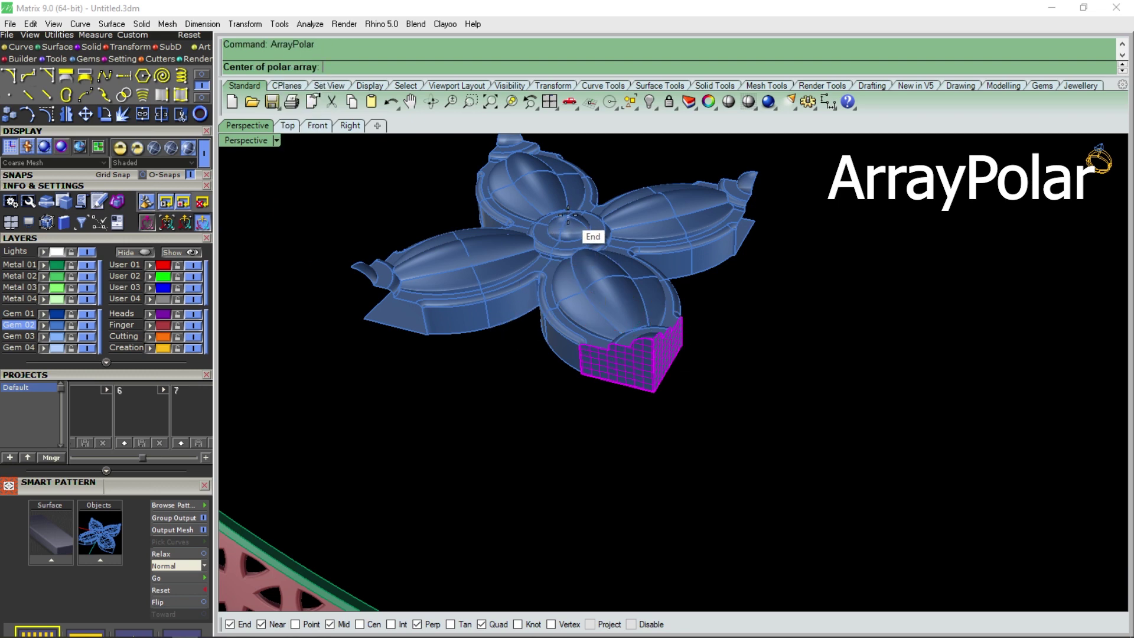
{"action": "left_click", "coordinate": [567, 216]}
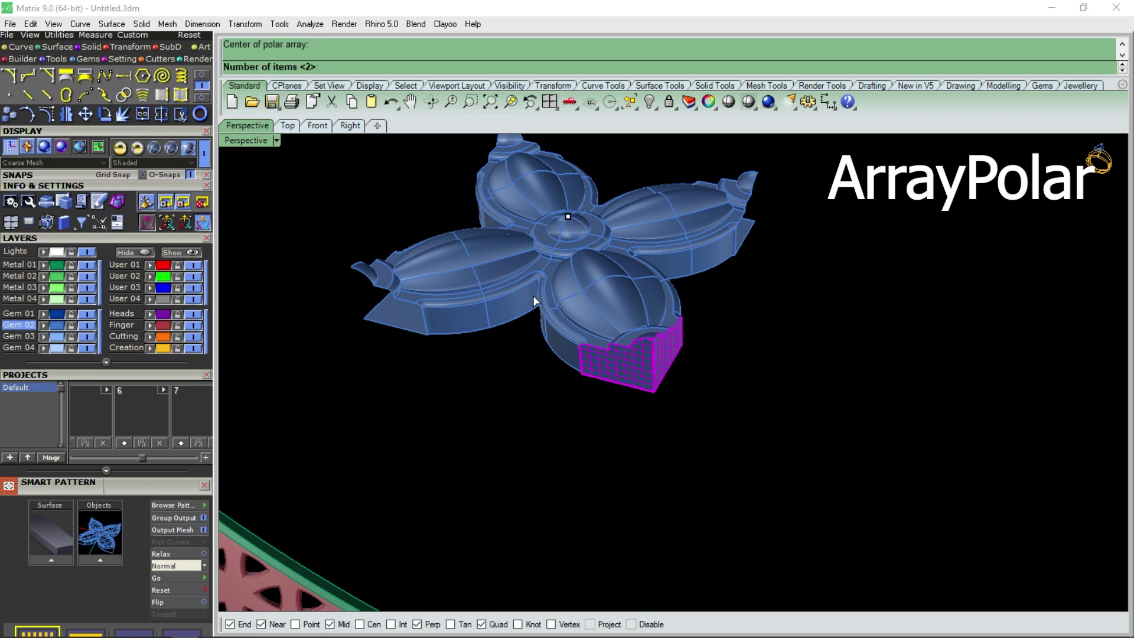
{"action": "type", "text": "4"}
{"action": "key", "text": "Return"}
{"action": "key", "text": "Return"}
{"action": "key", "text": "Return"}
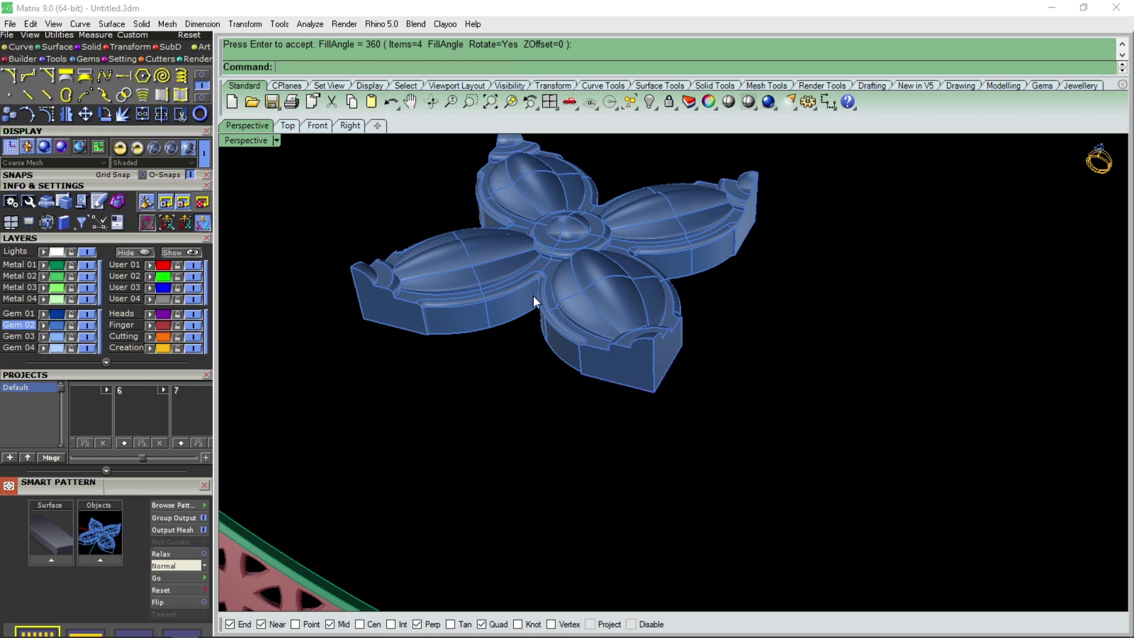
- Join all flower parts into one polysurface and confirm 334 edges, none naked
{"action": "scroll", "coordinate": [533, 296], "scroll_direction": "down", "scroll_amount": 3}
{"action": "left_click_drag", "start_coordinate": [324, 422], "coordinate": [322, 419]}
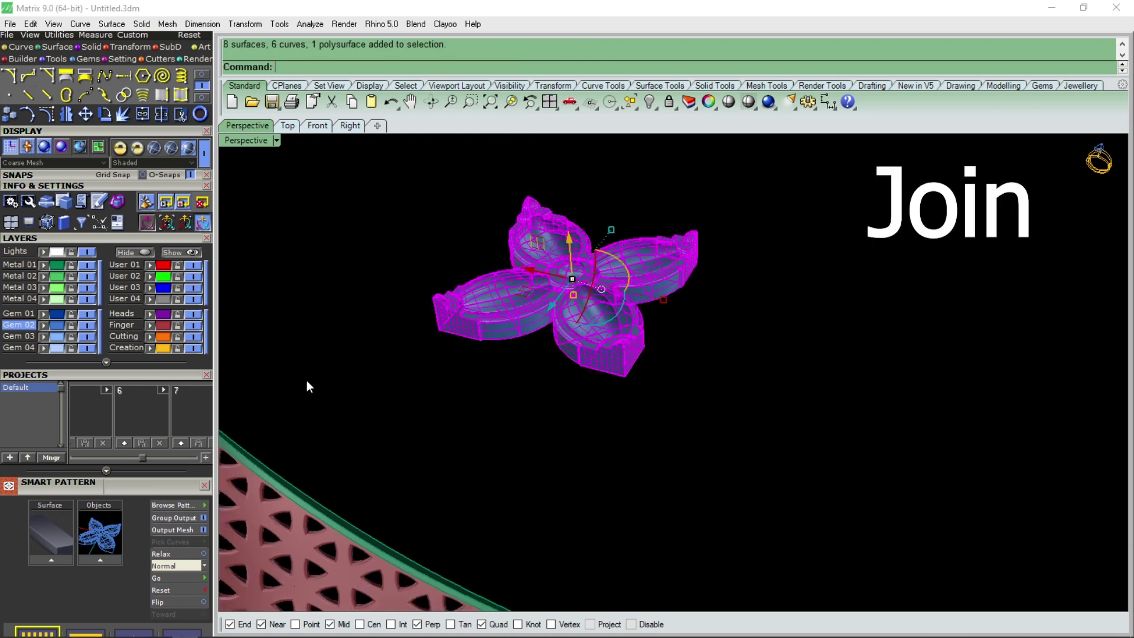
{"action": "left_click", "coordinate": [140, 116]}
{"action": "left_click", "coordinate": [476, 279]}
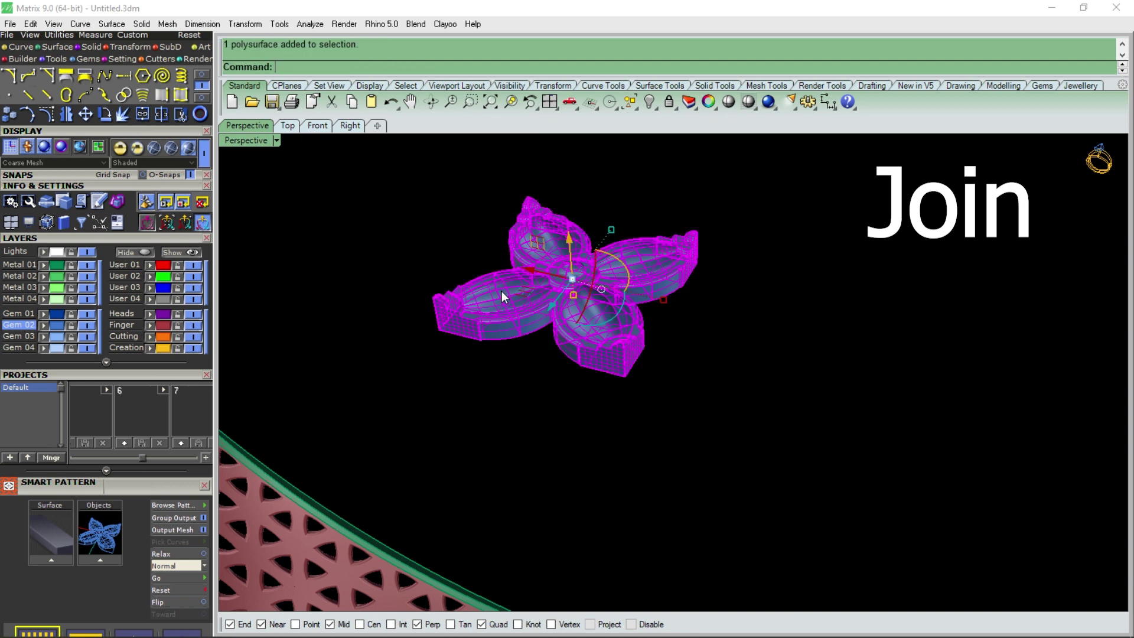
{"action": "left_click", "coordinate": [319, 24]}
{"action": "mouse_move", "coordinate": [342, 257]}
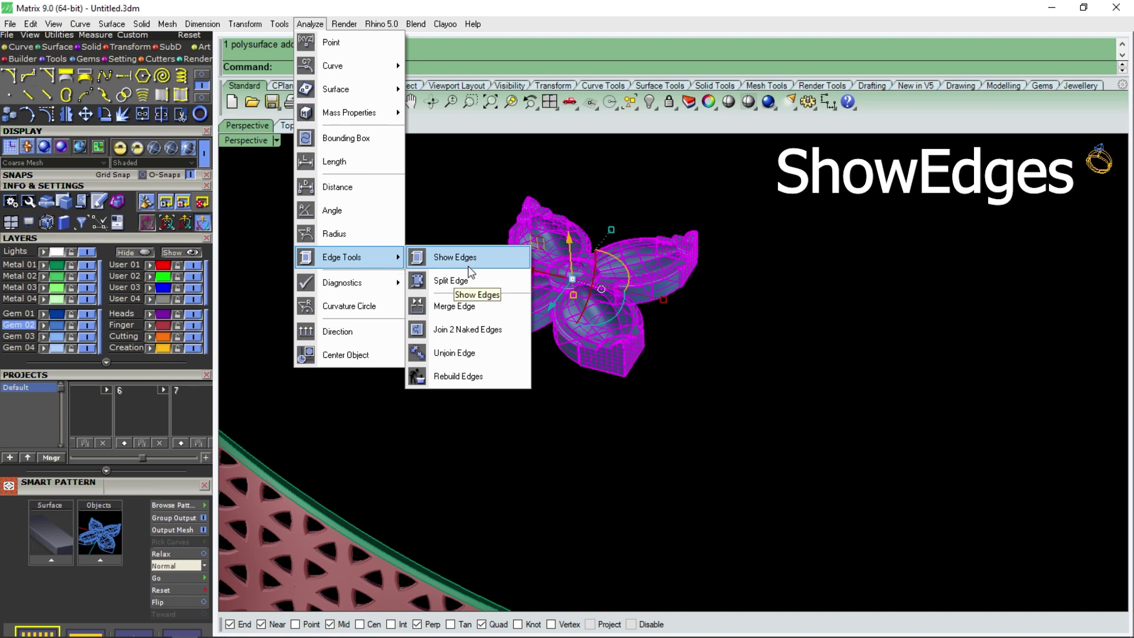
{"action": "left_click", "coordinate": [468, 266]}
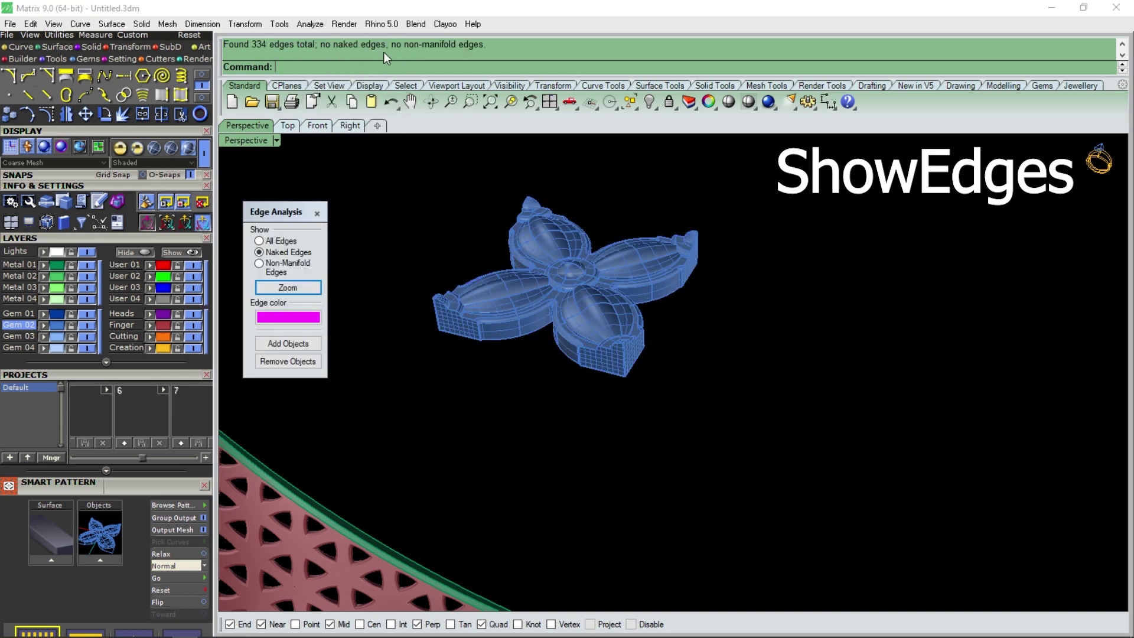
{"action": "left_click", "coordinate": [317, 213]}
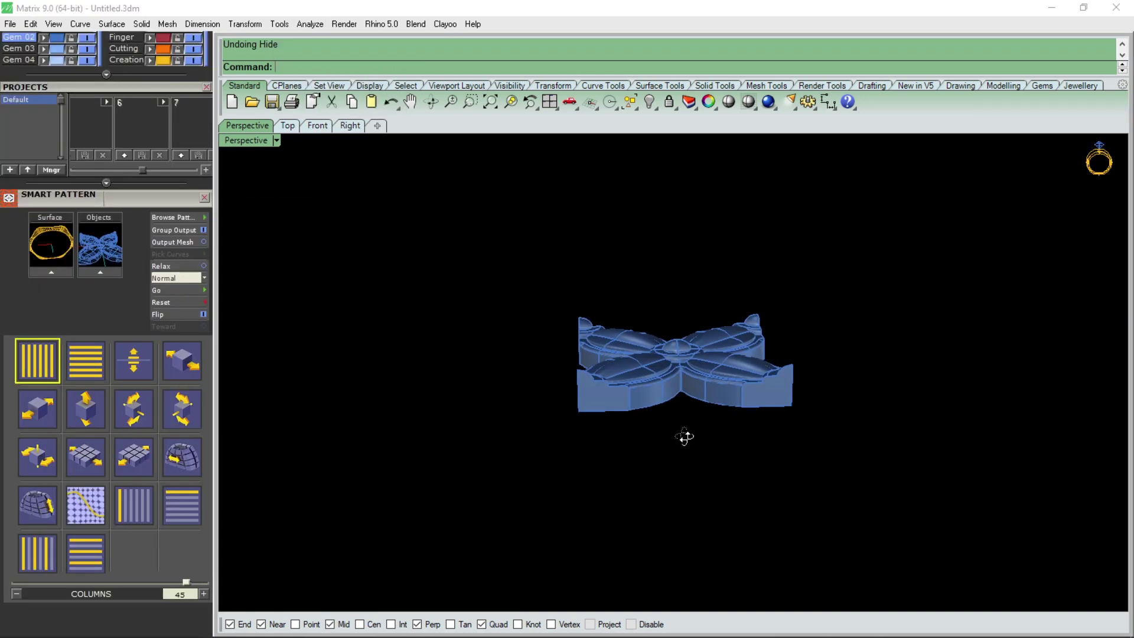
{"action": "left_click", "coordinate": [701, 407]}
{"action": "scroll", "coordinate": [662, 430], "scroll_direction": "up", "scroll_amount": 5}
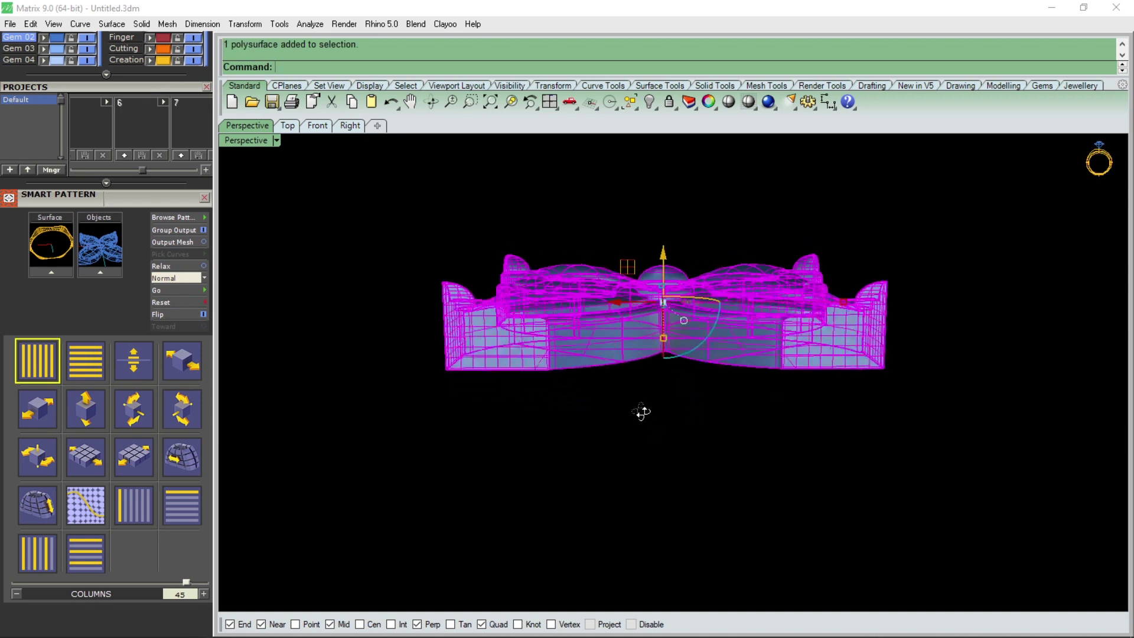
- Flatten the flower tile with a 0.6 single-axis scale
{"action": "right_click_drag", "start_coordinate": [662, 430], "coordinate": [671, 357]}
{"action": "scroll", "coordinate": [671, 357], "scroll_direction": "up", "scroll_amount": 3}
{"action": "left_click", "coordinate": [655, 325]}
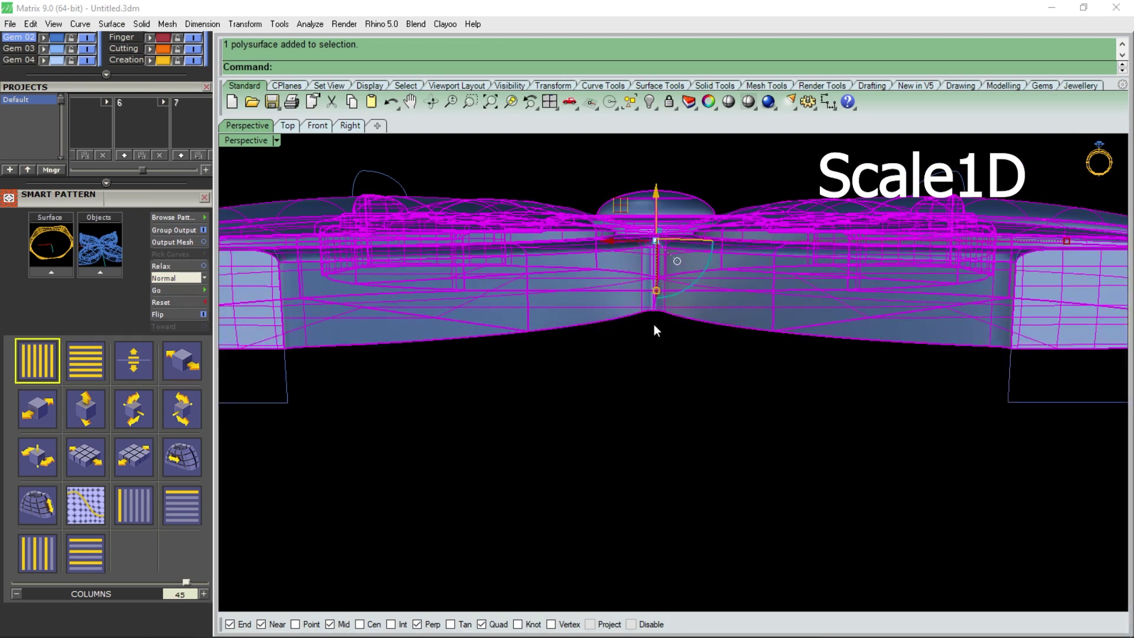
{"action": "key", "text": "Return"}
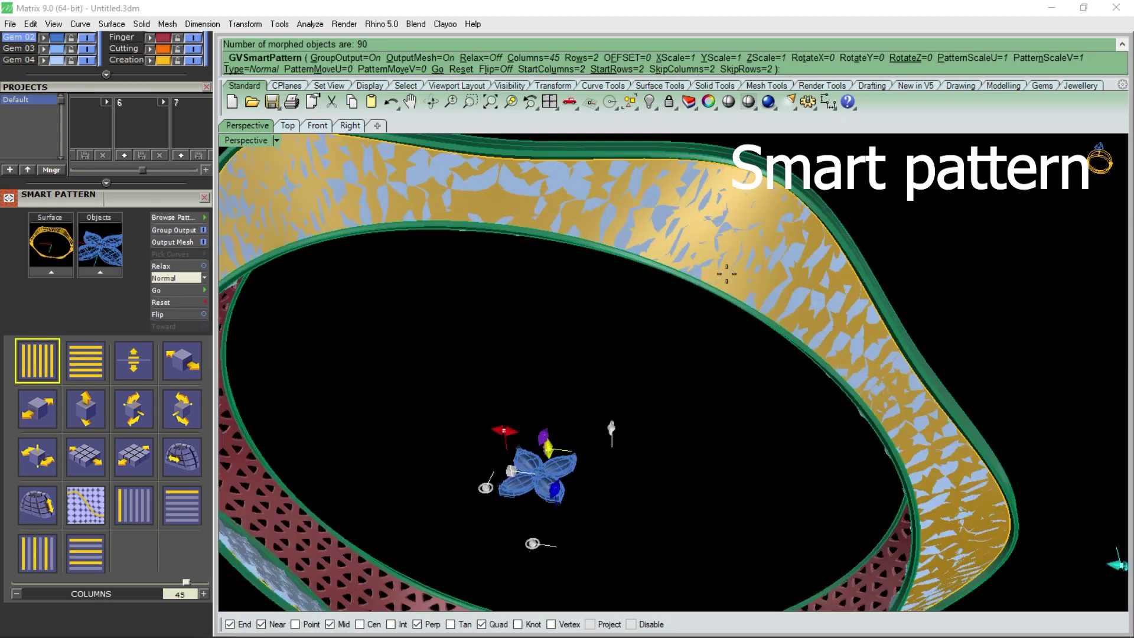
- Flip the smart pattern, turn off mesh output, and wrap 90 flower tiles around the band
{"action": "scroll", "coordinate": [721, 277], "scroll_direction": "down", "scroll_amount": 3}
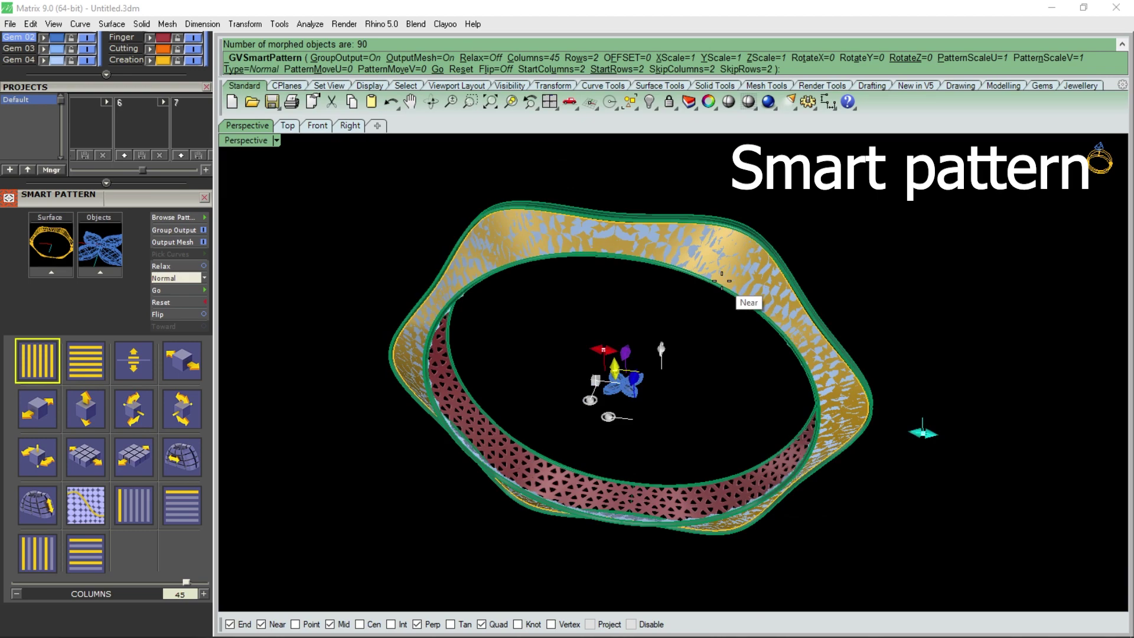
{"action": "mouse_move", "coordinate": [722, 281]}
{"action": "right_mouse_down"}
{"action": "mouse_move", "coordinate": [590, 309]}
{"action": "mouse_move", "coordinate": [606, 354]}
{"action": "right_mouse_up"}
{"action": "scroll", "coordinate": [671, 299], "scroll_direction": "up", "scroll_amount": 3}
{"action": "scroll", "coordinate": [671, 299], "scroll_direction": "up", "scroll_amount": 3}
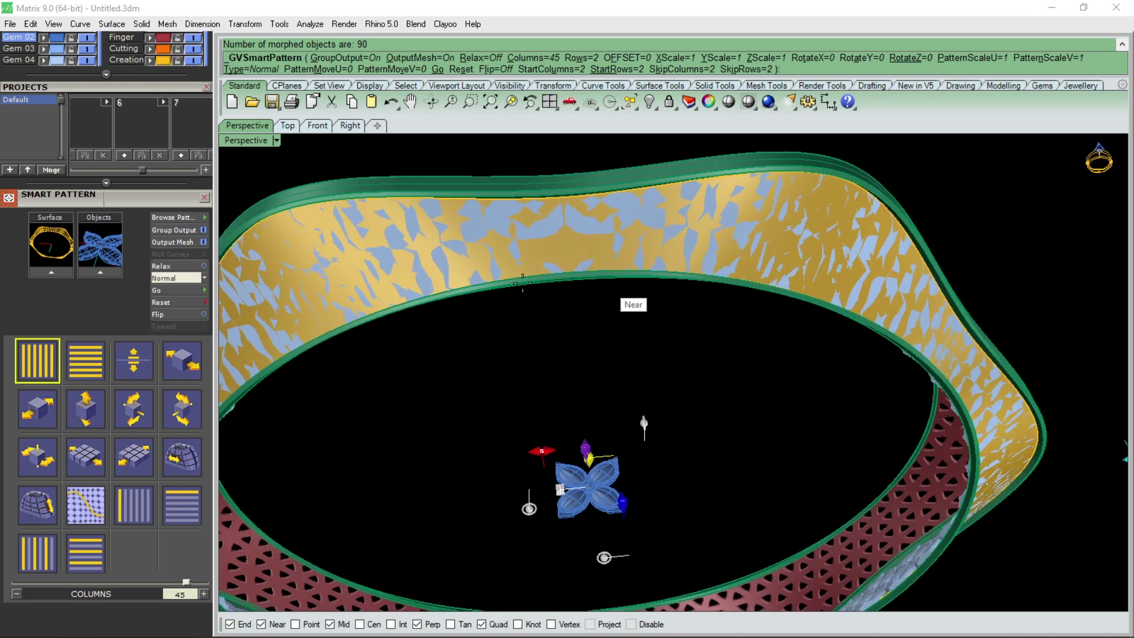
{"action": "left_click", "coordinate": [205, 314]}
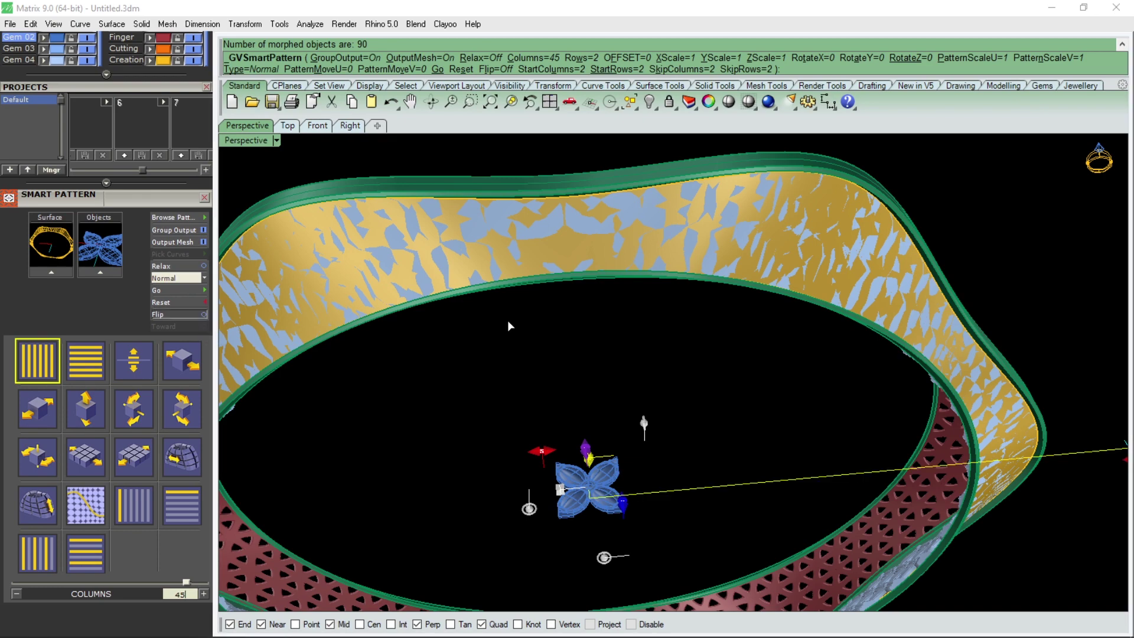
{"action": "right_click_drag", "start_coordinate": [562, 349], "coordinate": [230, 258]}
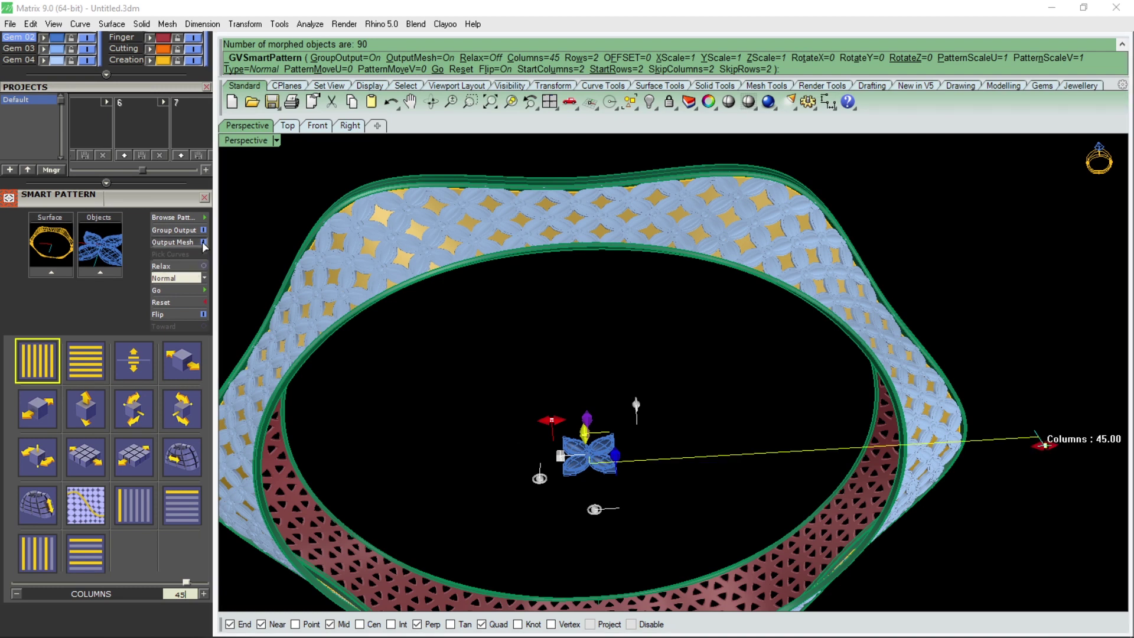
{"action": "left_click", "coordinate": [203, 243]}
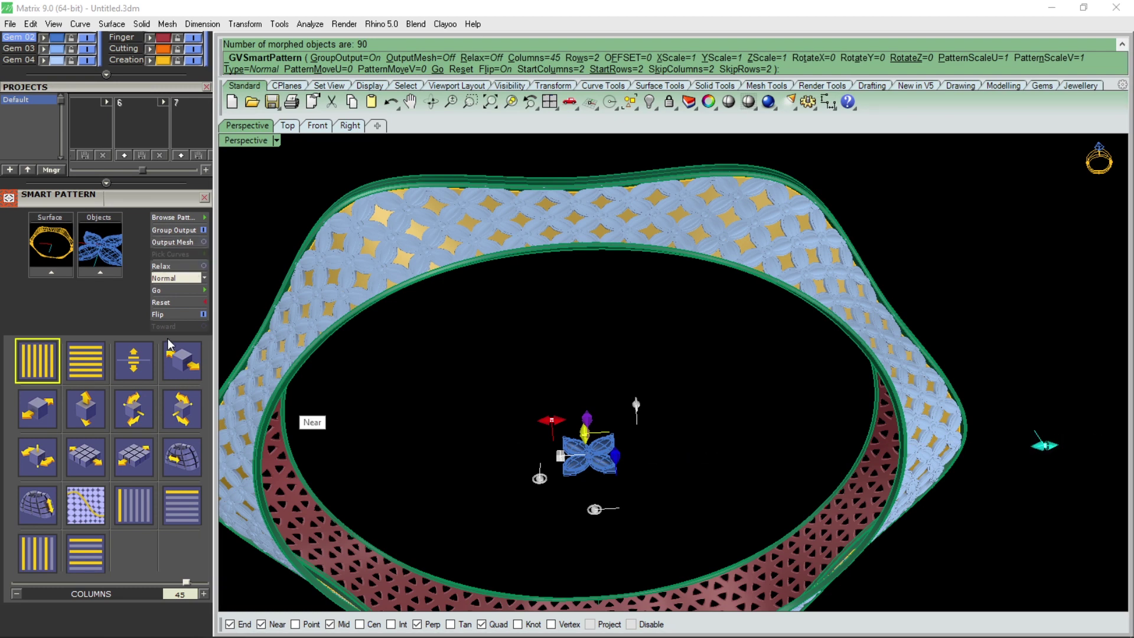
{"action": "left_click", "coordinate": [180, 289]}
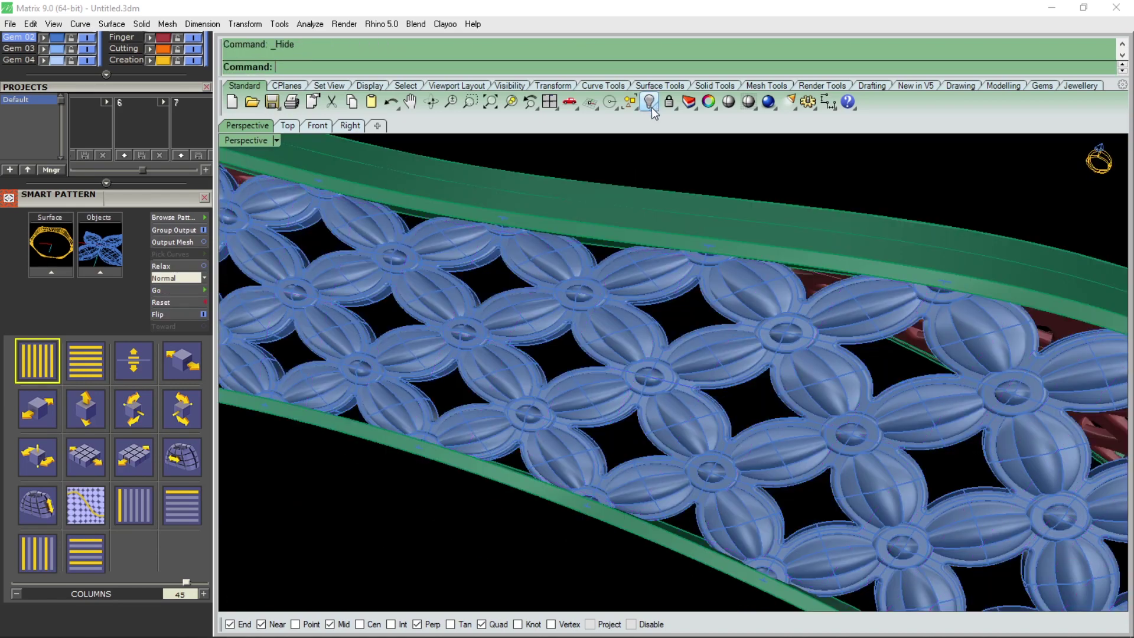
{"action": "left_click", "coordinate": [310, 23]}
{"action": "mouse_move", "coordinate": [342, 256]}
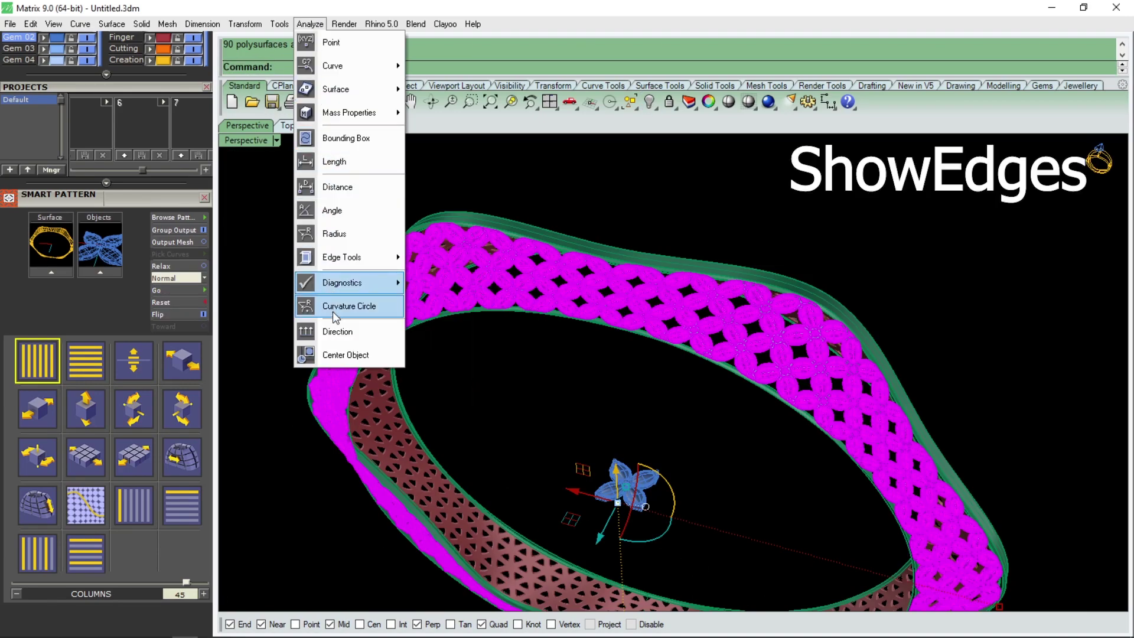
- Confirm the 90 tiles have 30780 edges, none naked, and hide the original flower
{"action": "left_click", "coordinate": [462, 261]}
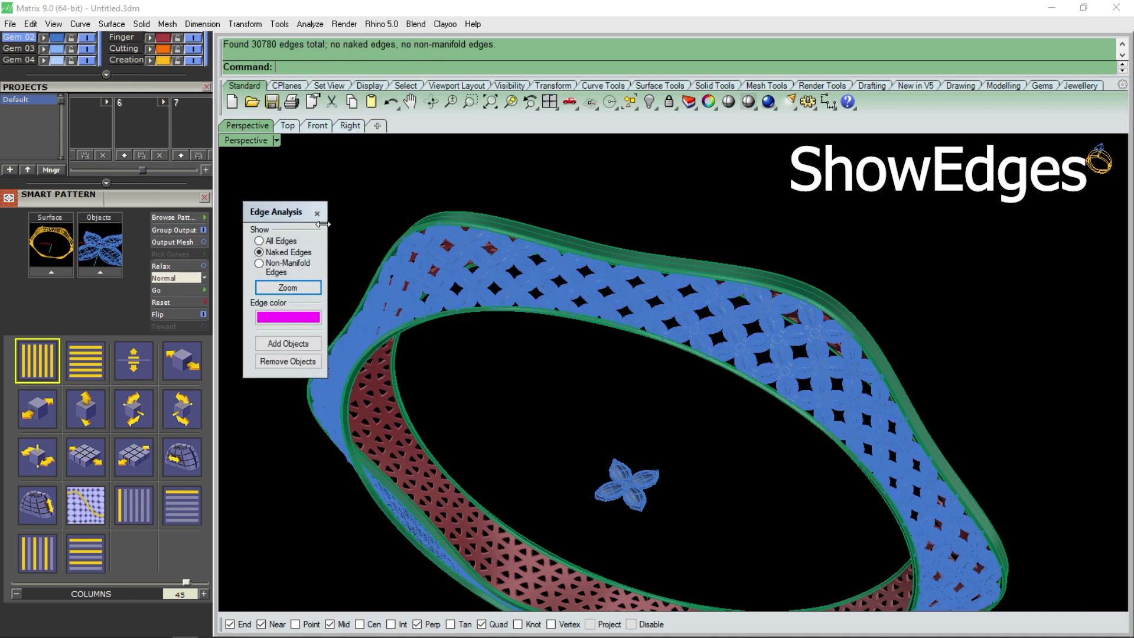
{"action": "left_click", "coordinate": [317, 213]}
{"action": "left_click", "coordinate": [650, 501]}
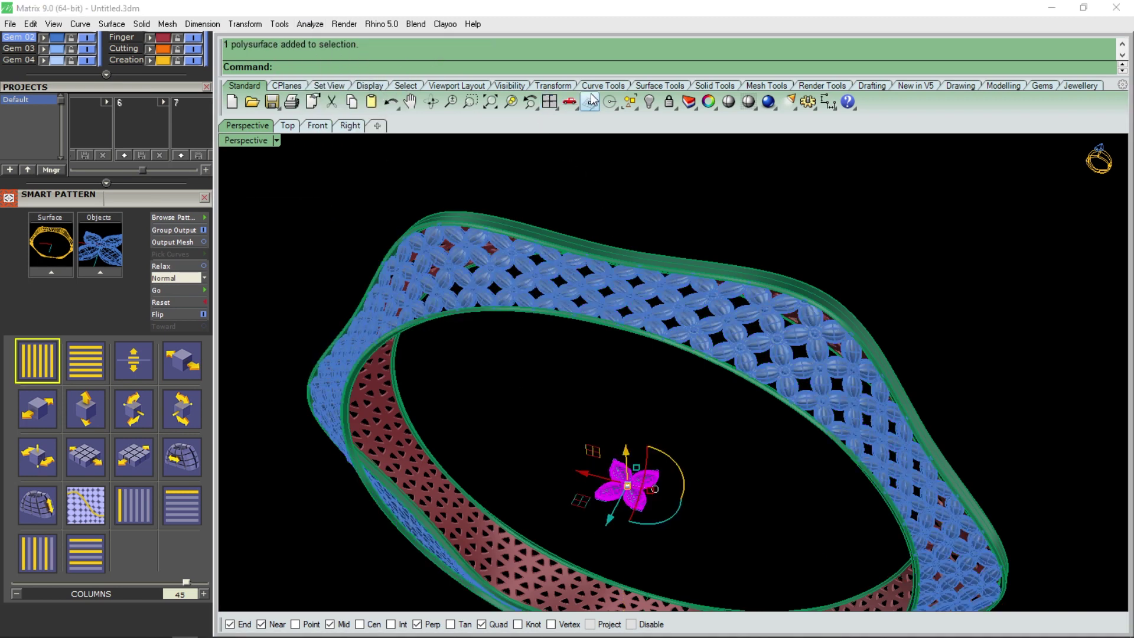
{"action": "left_click", "coordinate": [649, 102]}
- Close the Smart Pattern panel and select the band's top surface
{"action": "left_click", "coordinate": [204, 198]}
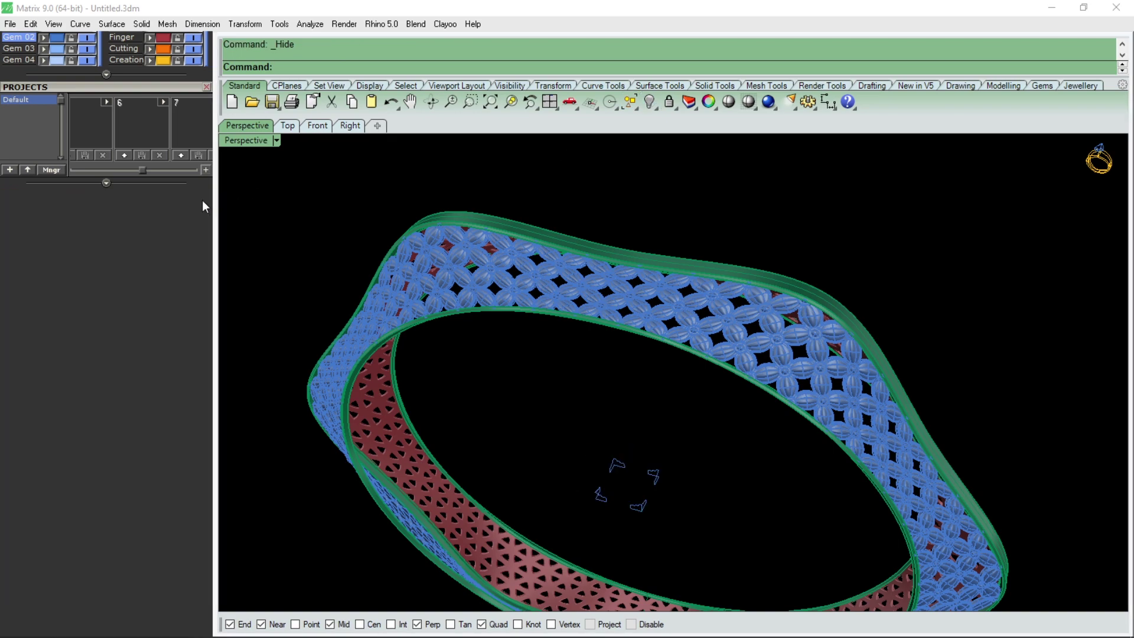
{"action": "scroll", "coordinate": [551, 253], "scroll_direction": "up", "scroll_amount": 1}
{"action": "scroll", "coordinate": [551, 254], "scroll_direction": "up", "scroll_amount": 2}
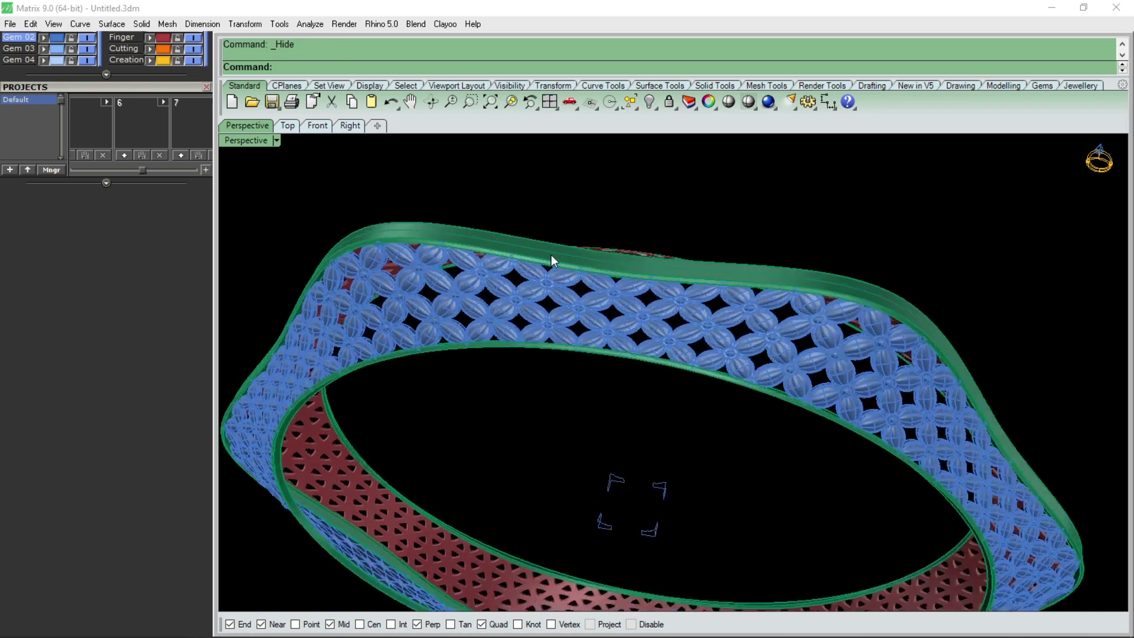
{"action": "scroll", "coordinate": [551, 254], "scroll_direction": "up", "scroll_amount": 4}
{"action": "left_click", "coordinate": [551, 253]}
- Offset the band's top surface by 1 as a solid rim, then reselect the band
{"action": "left_click", "coordinate": [111, 23]}
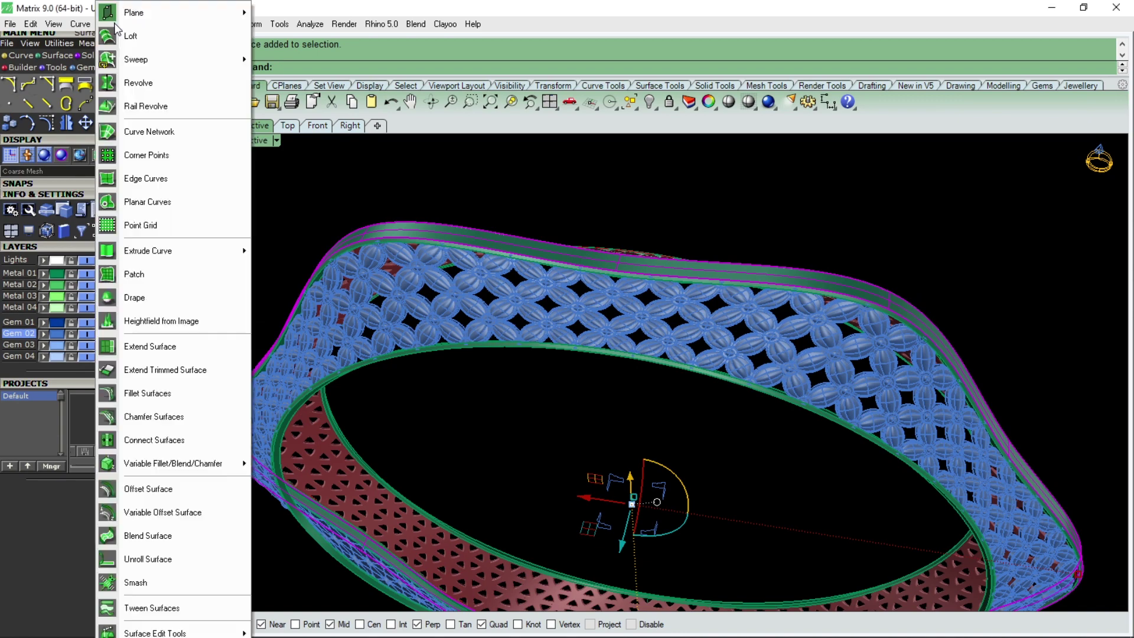
{"action": "left_click", "coordinate": [154, 494]}
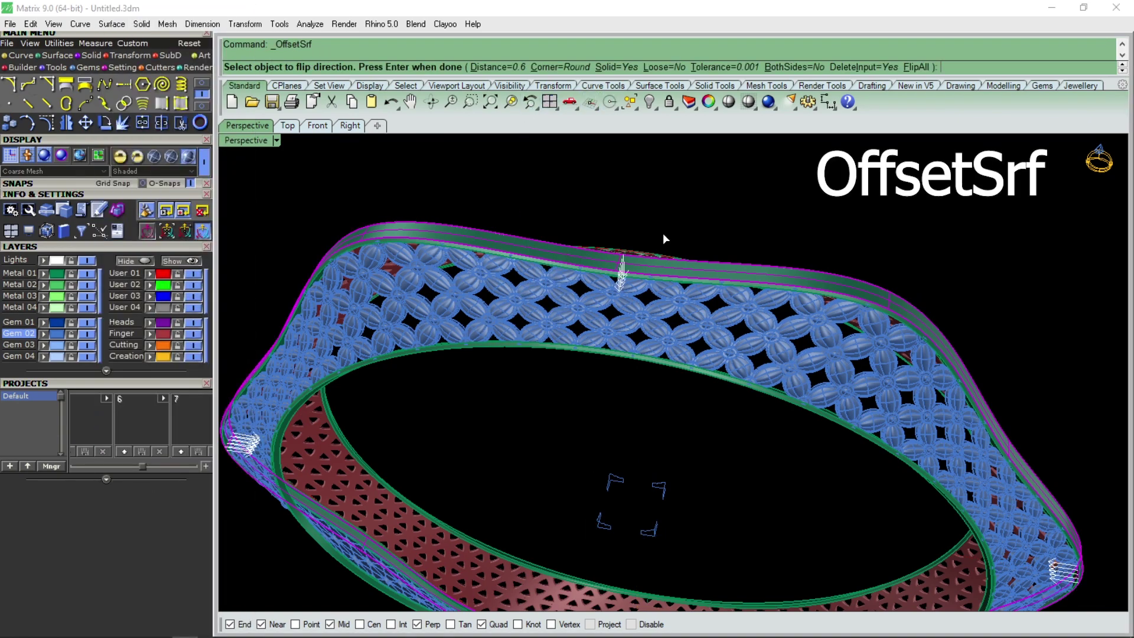
{"action": "type", "text": "1"}
{"action": "key", "text": "Return"}
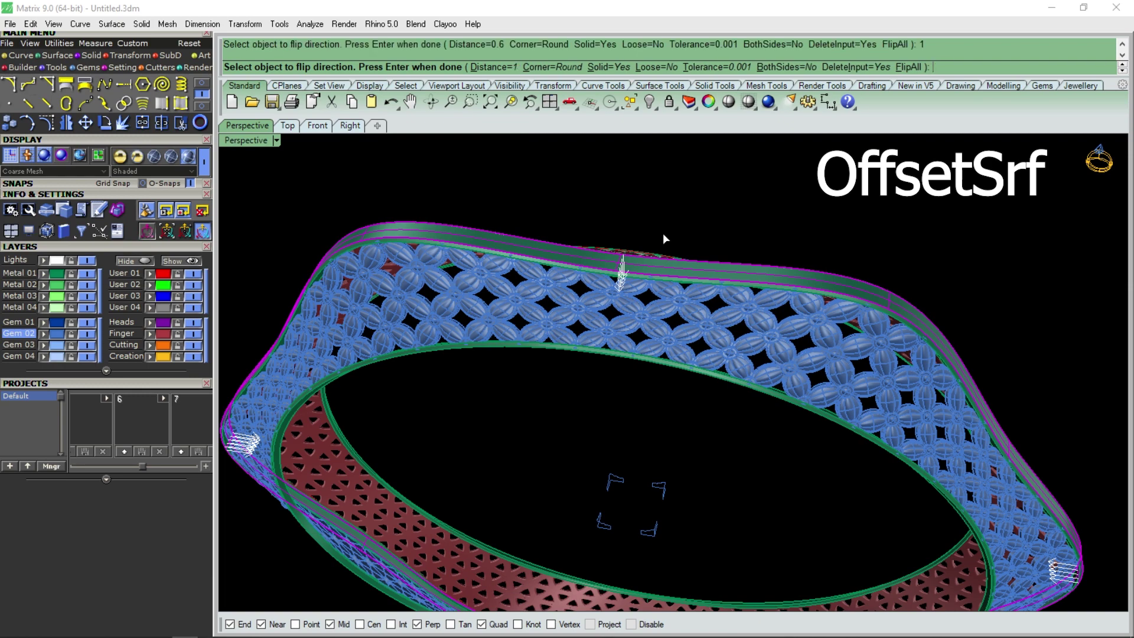
{"action": "scroll", "coordinate": [649, 251], "scroll_direction": "up", "scroll_amount": 3}
{"action": "scroll", "coordinate": [633, 268], "scroll_direction": "up", "scroll_amount": 3}
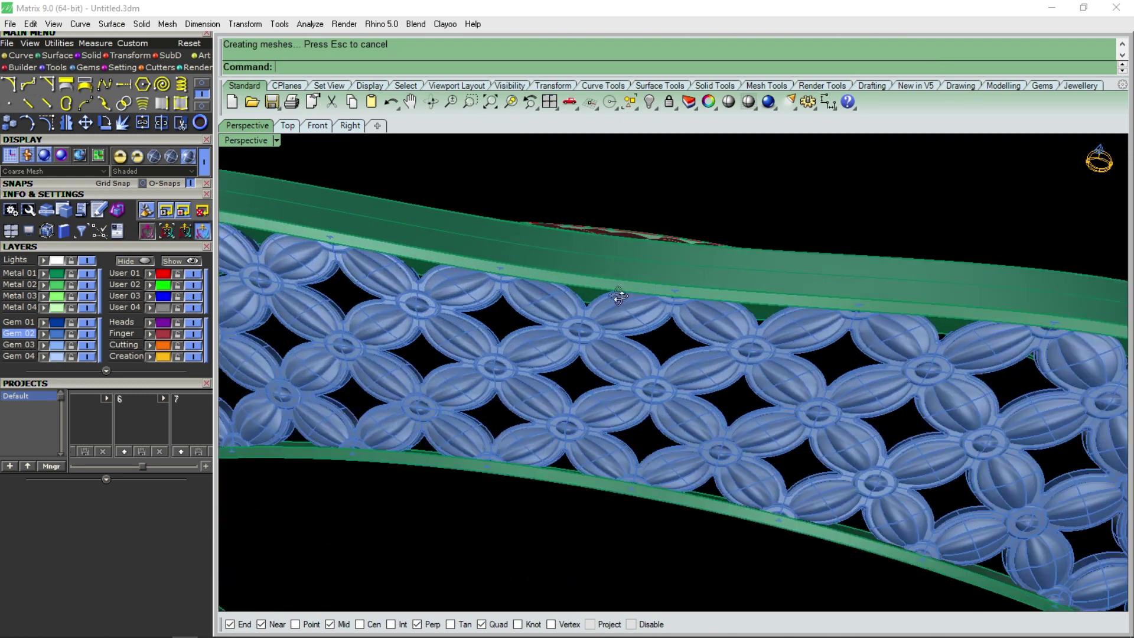
{"action": "scroll", "coordinate": [624, 342], "scroll_direction": "up", "scroll_amount": 3}
{"action": "left_click", "coordinate": [615, 305]}
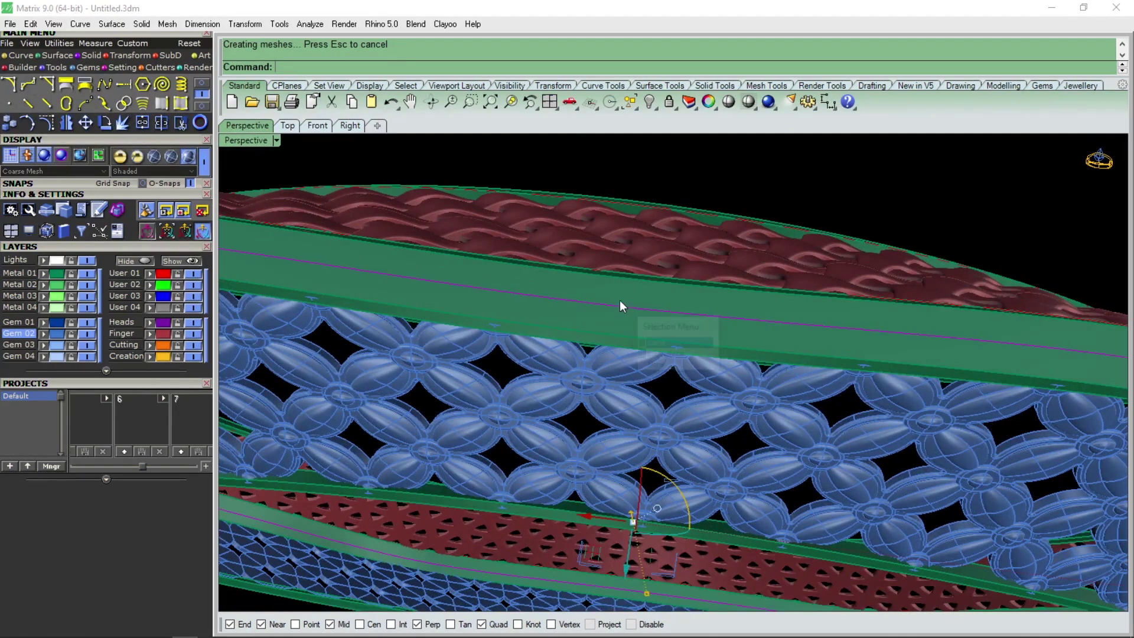
{"action": "scroll", "coordinate": [638, 301], "scroll_direction": "down", "scroll_amount": 2}
{"action": "scroll", "coordinate": [654, 304], "scroll_direction": "down", "scroll_amount": 3}
{"action": "scroll", "coordinate": [657, 313], "scroll_direction": "down", "scroll_amount": 2}
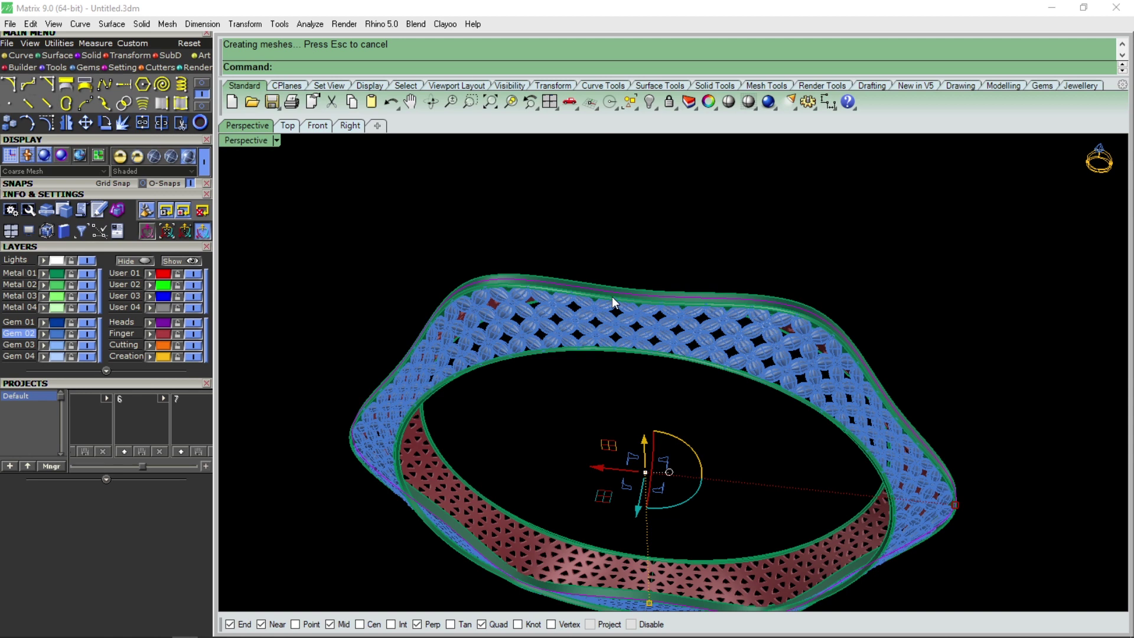
- Start Gem on Curve with a 1.2 mm start size and 0.2 mm spacing
{"action": "left_click", "coordinate": [86, 69]}
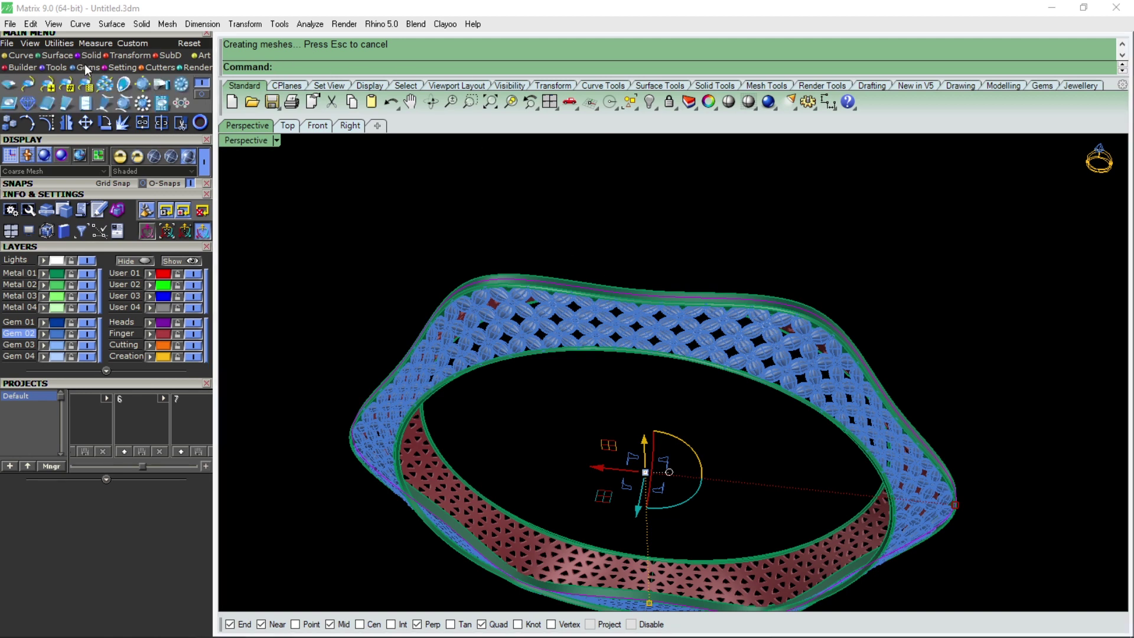
{"action": "left_click", "coordinate": [30, 86]}
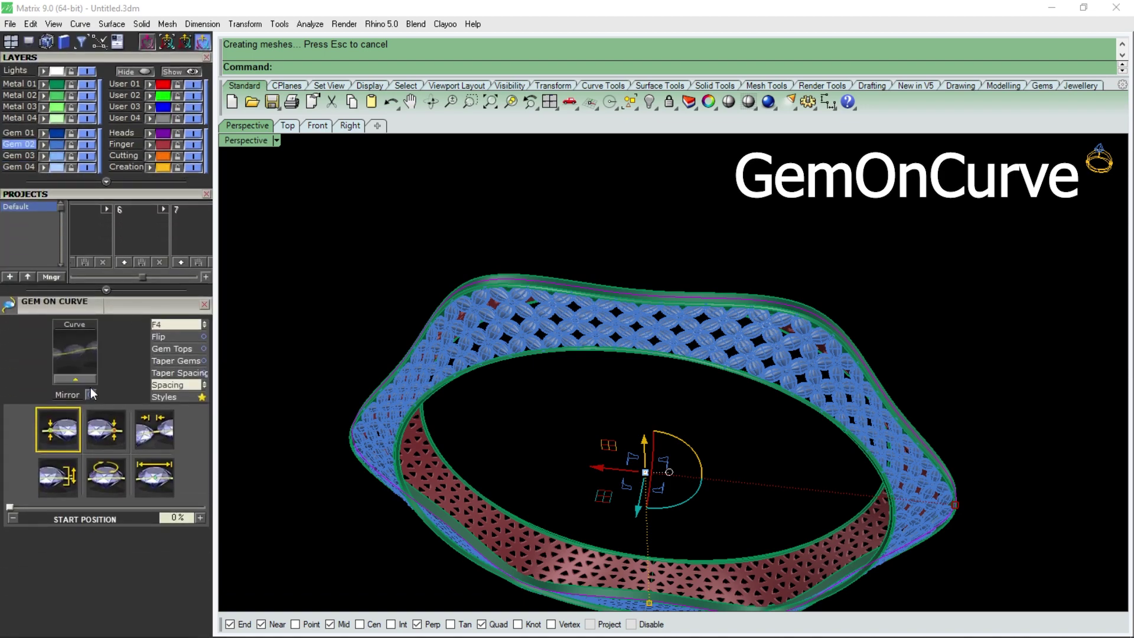
{"action": "left_click", "coordinate": [151, 478]}
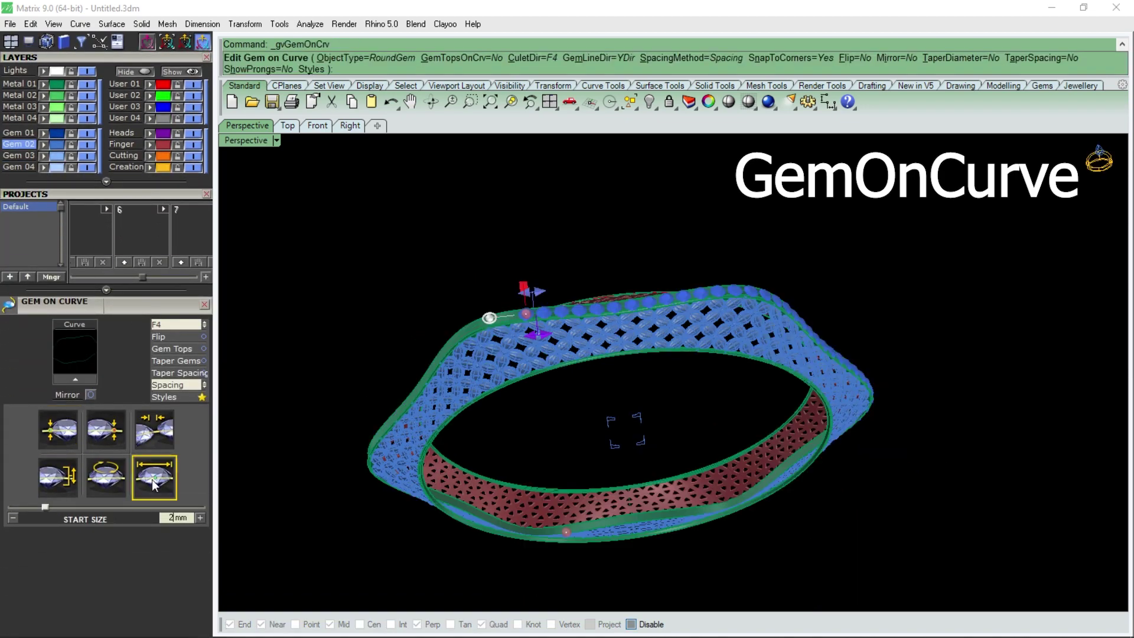
{"action": "double_click", "coordinate": [168, 518]}
{"action": "type", "text": "1.2"}
{"action": "key", "text": "Return"}
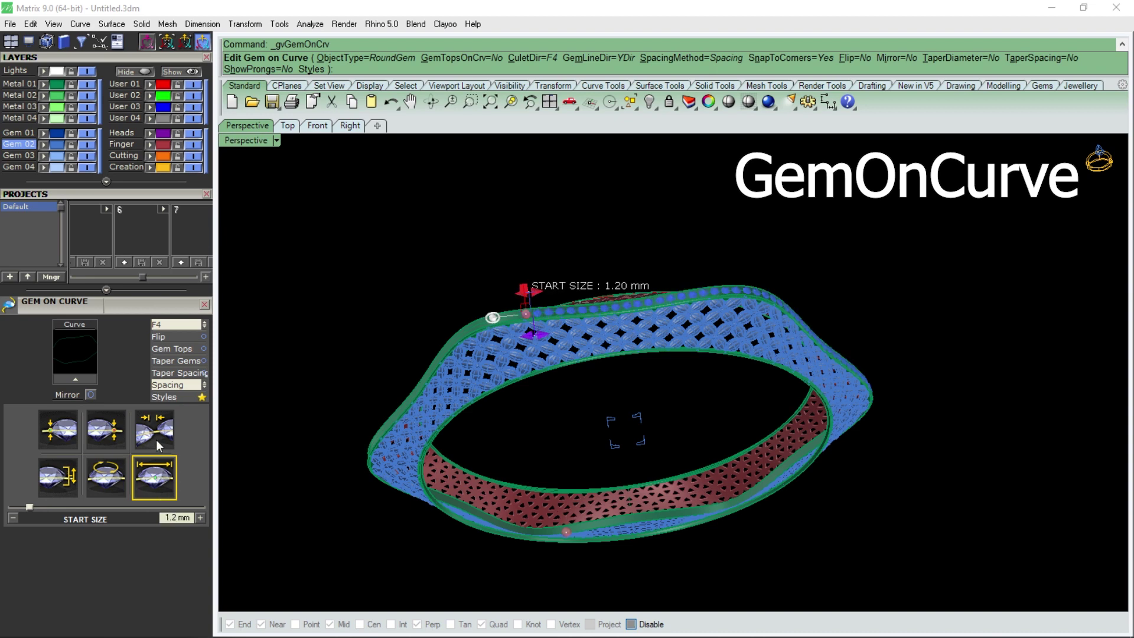
{"action": "left_click", "coordinate": [156, 440]}
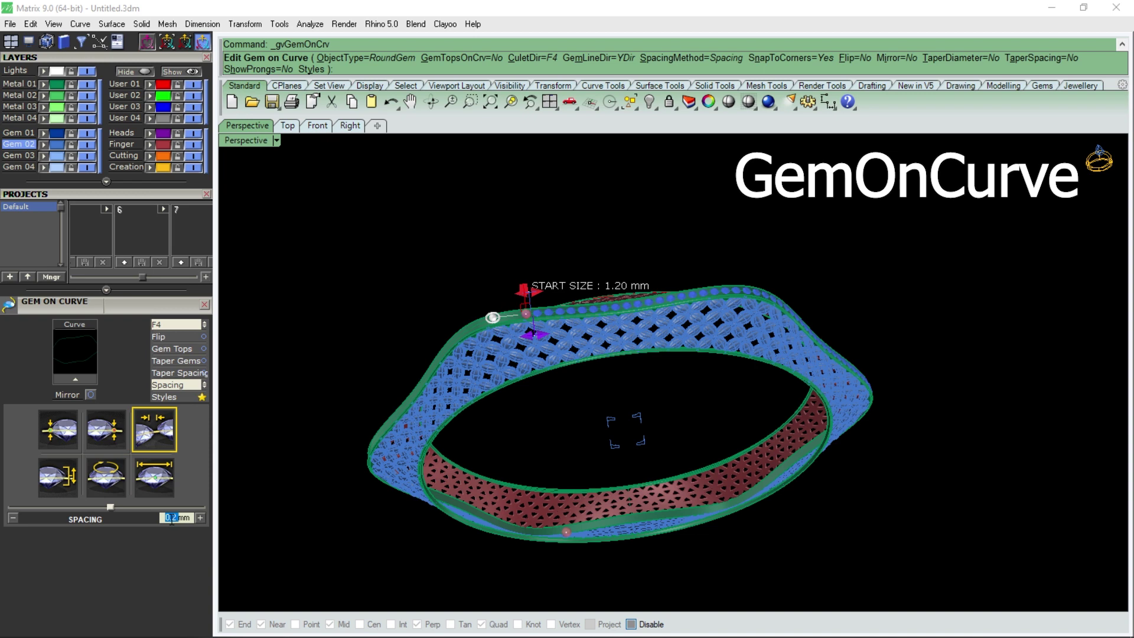
{"action": "type", "text": "0."}
{"action": "key", "text": "Return"}
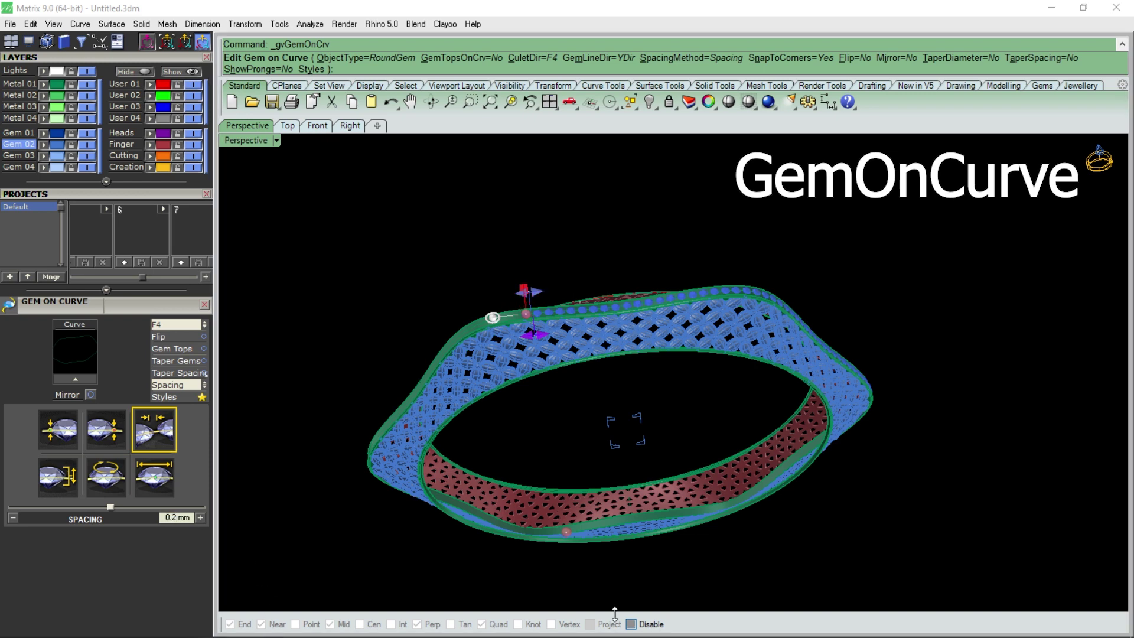
- Extend the gem row to about 19.2% so 150 stones fit, and place them
{"action": "mouse_move", "coordinate": [566, 531]}
{"action": "mouse_move", "coordinate": [568, 534]}
{"action": "left_mouse_down"}
{"action": "mouse_move", "coordinate": [404, 407]}
{"action": "mouse_move", "coordinate": [495, 319]}
{"action": "mouse_move", "coordinate": [513, 319]}
{"action": "left_mouse_up"}
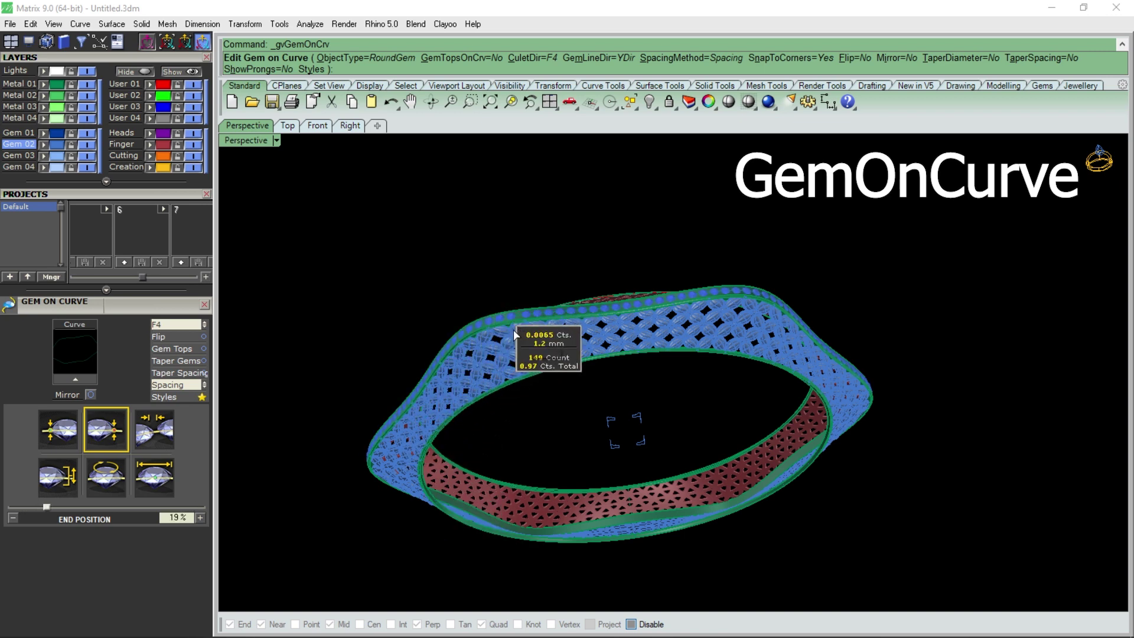
{"action": "scroll", "coordinate": [515, 321], "scroll_direction": "up", "scroll_amount": 2}
{"action": "scroll", "coordinate": [517, 322], "scroll_direction": "up", "scroll_amount": 4}
{"action": "scroll", "coordinate": [517, 322], "scroll_direction": "up", "scroll_amount": 2}
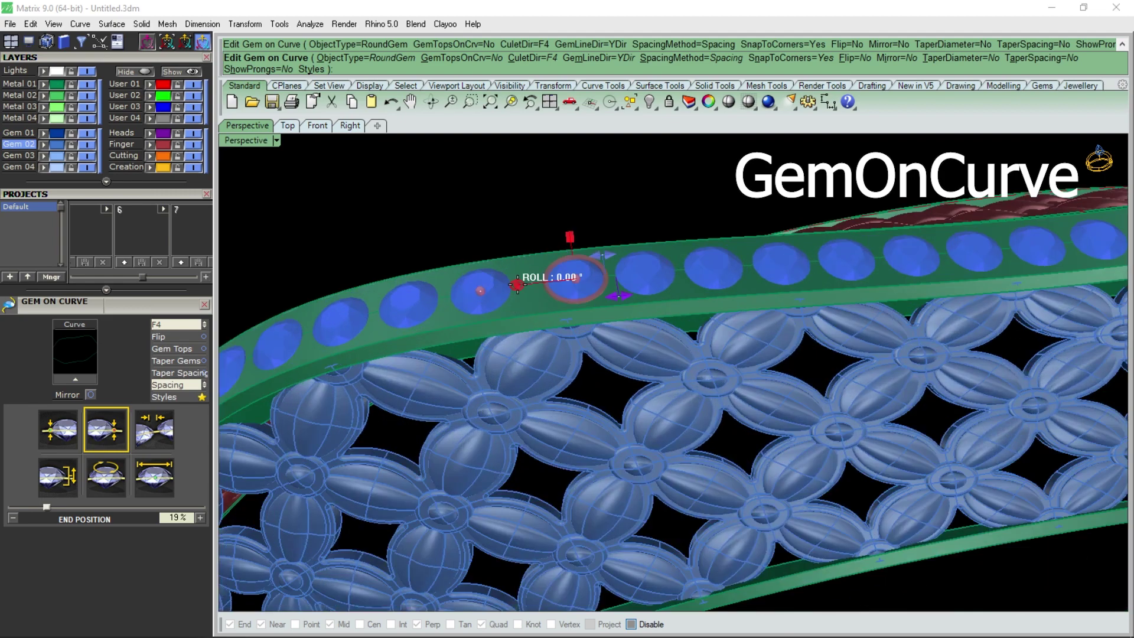
{"action": "left_click_drag", "start_coordinate": [479, 291], "coordinate": [515, 283]}
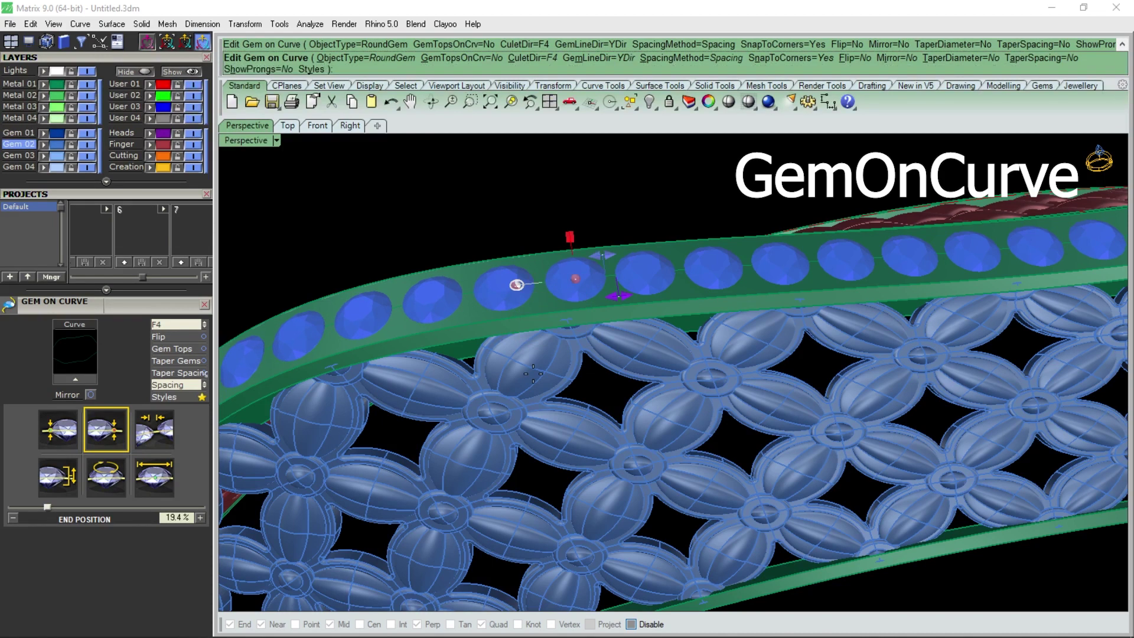
{"action": "key", "text": "Return"}
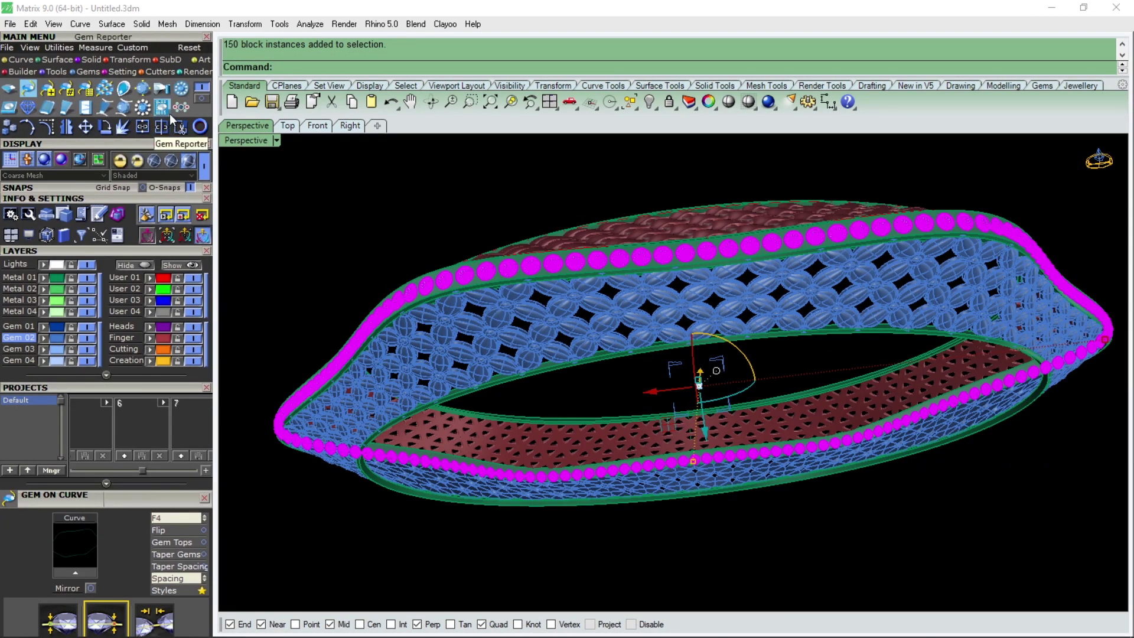
- Add prongs to the gem row with a 0.6 large prong height
{"action": "left_click", "coordinate": [123, 72]}
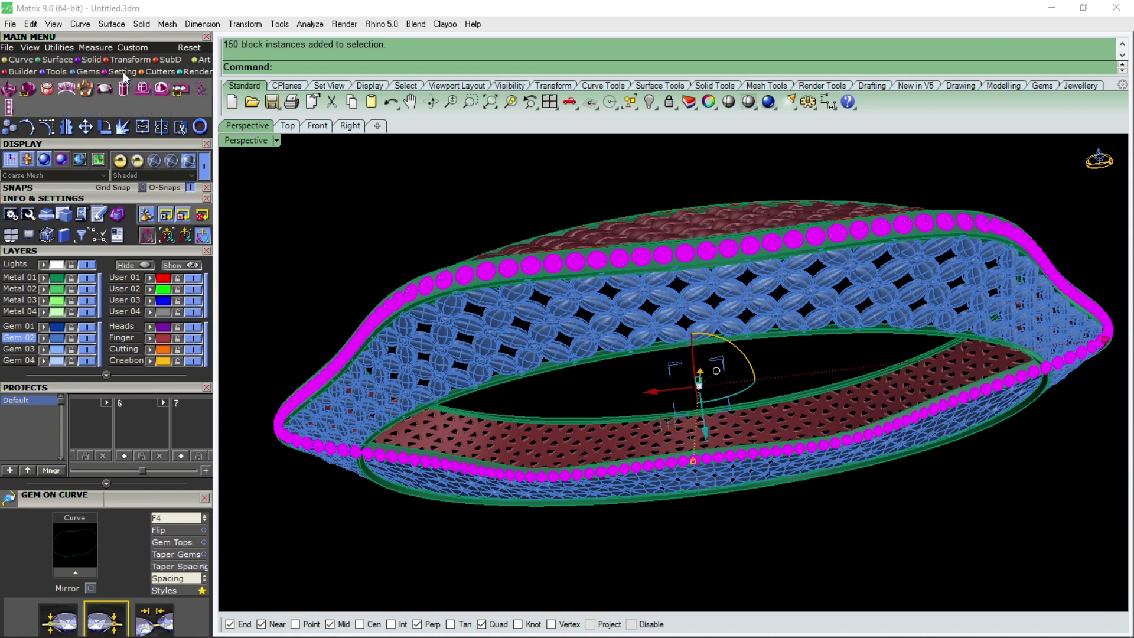
{"action": "left_click", "coordinate": [99, 91]}
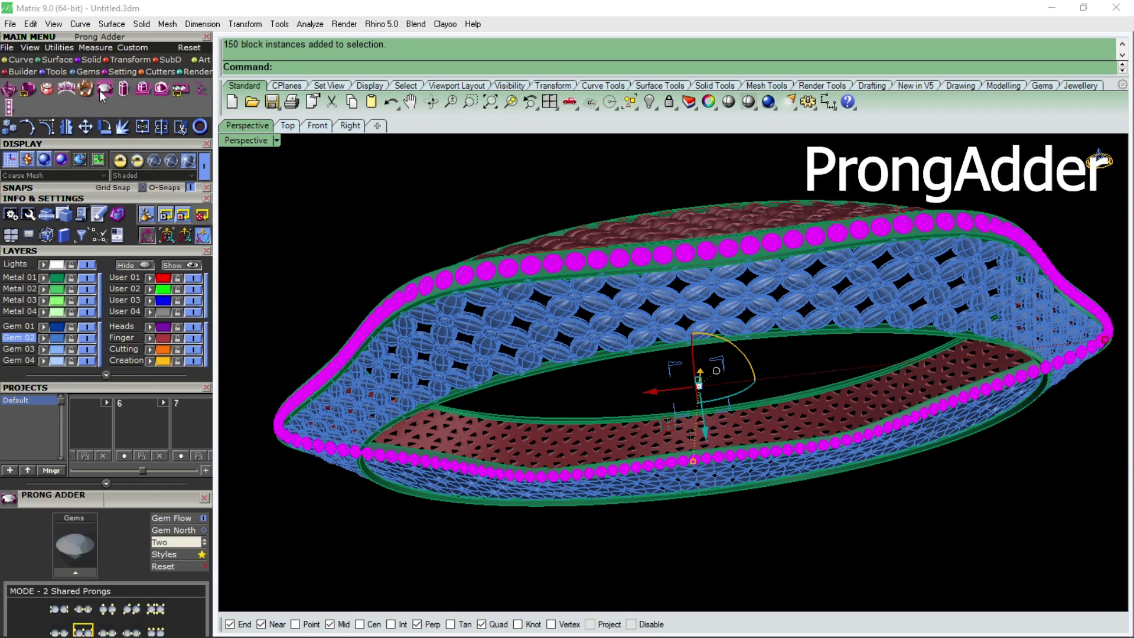
{"action": "scroll", "coordinate": [148, 482], "scroll_direction": "down", "scroll_amount": 3}
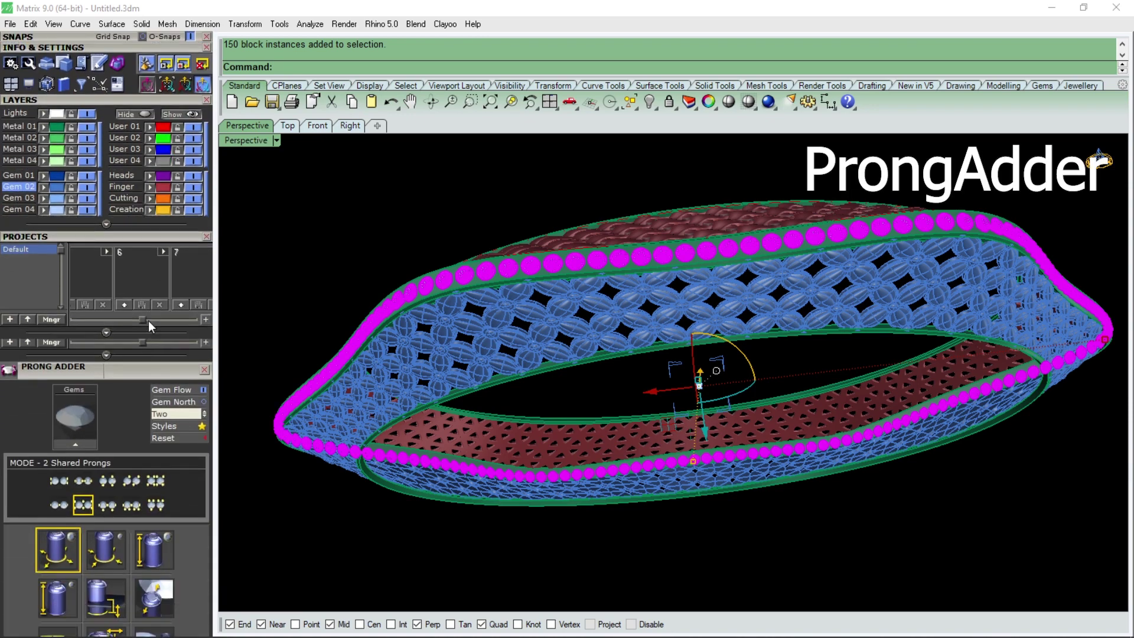
{"action": "scroll", "coordinate": [147, 320], "scroll_direction": "down", "scroll_amount": 3}
{"action": "left_click", "coordinate": [82, 317]}
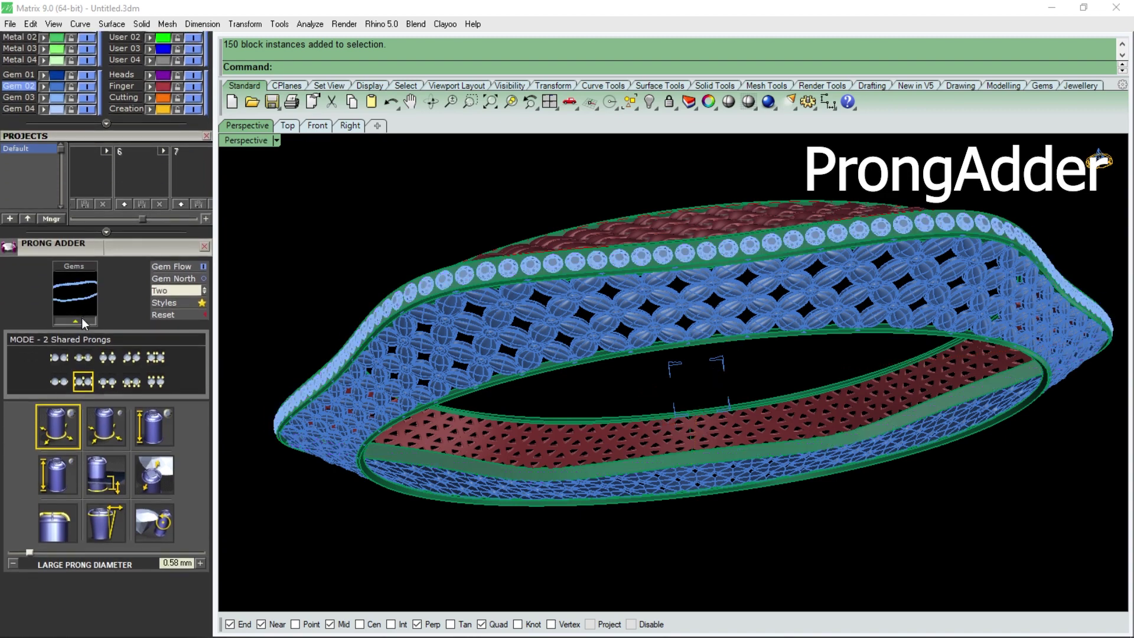
{"action": "left_click", "coordinate": [109, 429]}
{"action": "left_click", "coordinate": [156, 427]}
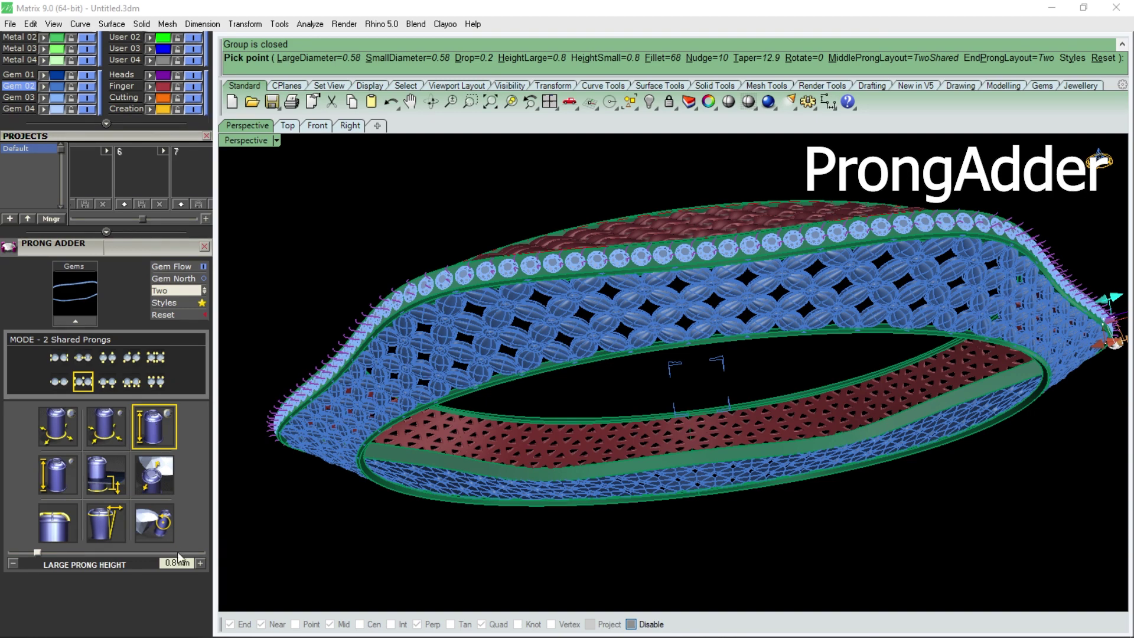
{"action": "type", "text": "0"}
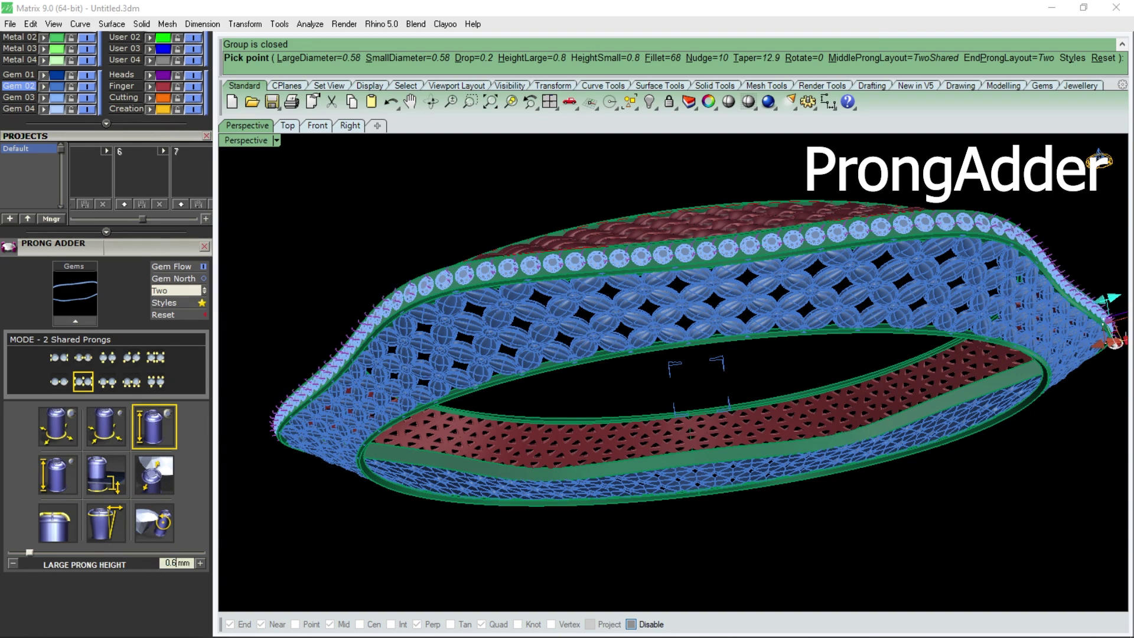
{"action": "key", "text": "Return"}
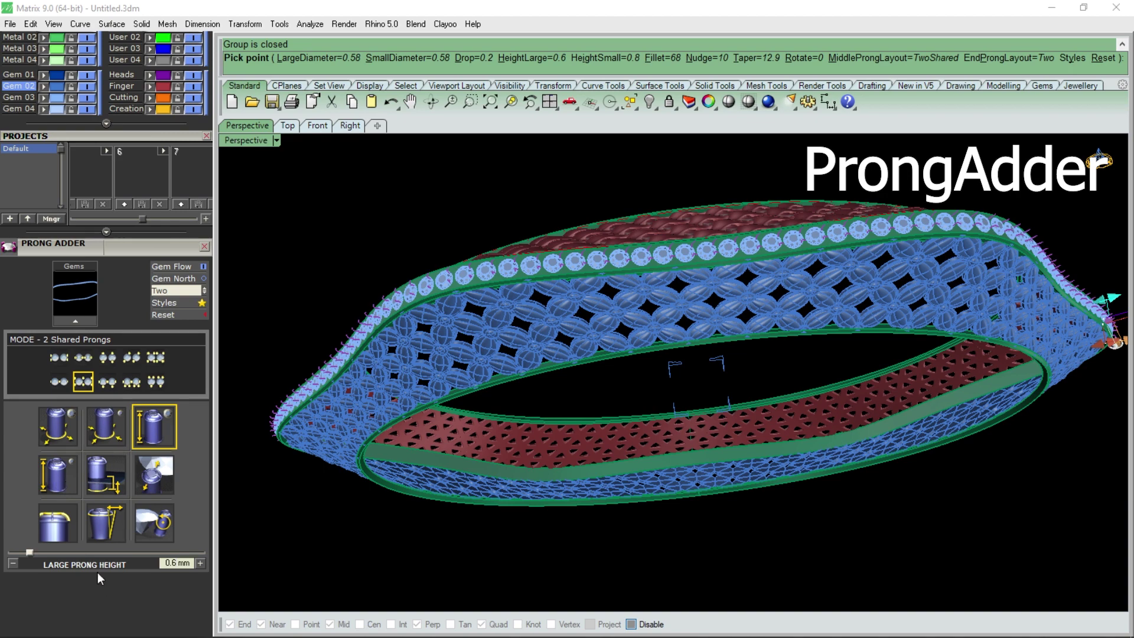
- Set the small prong height to 0.6 and the prong fillet to 80%
{"action": "left_click", "coordinate": [56, 475]}
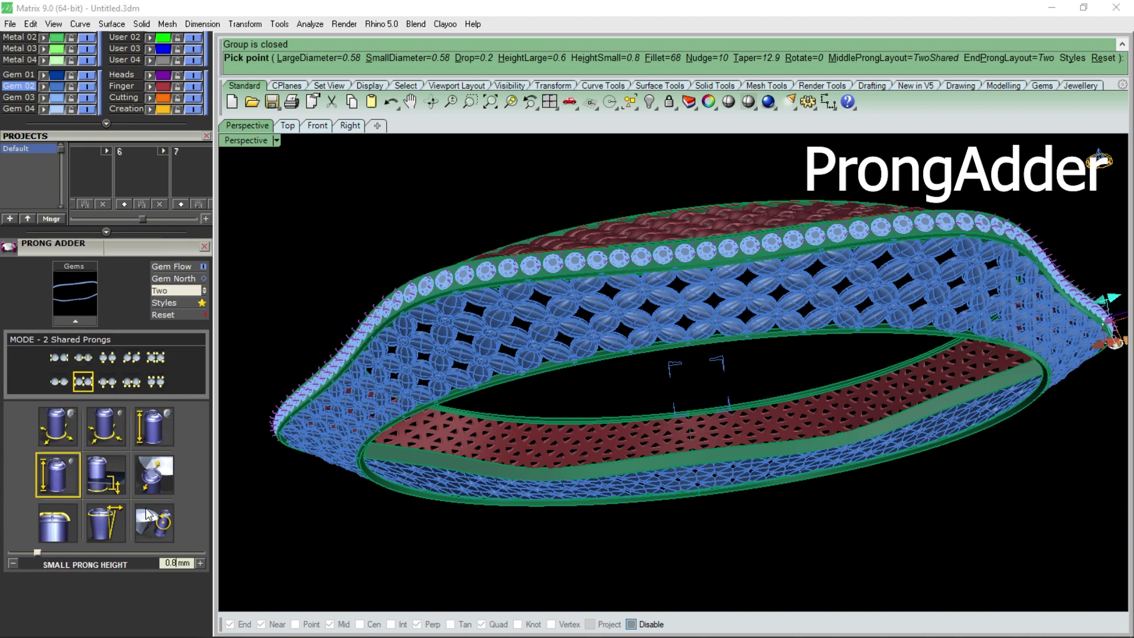
{"action": "left_click_drag", "start_coordinate": [181, 563], "coordinate": [161, 562]}
{"action": "key", "text": "BackSpace"}
{"action": "key", "text": "Return"}
{"action": "left_click", "coordinate": [57, 523]}
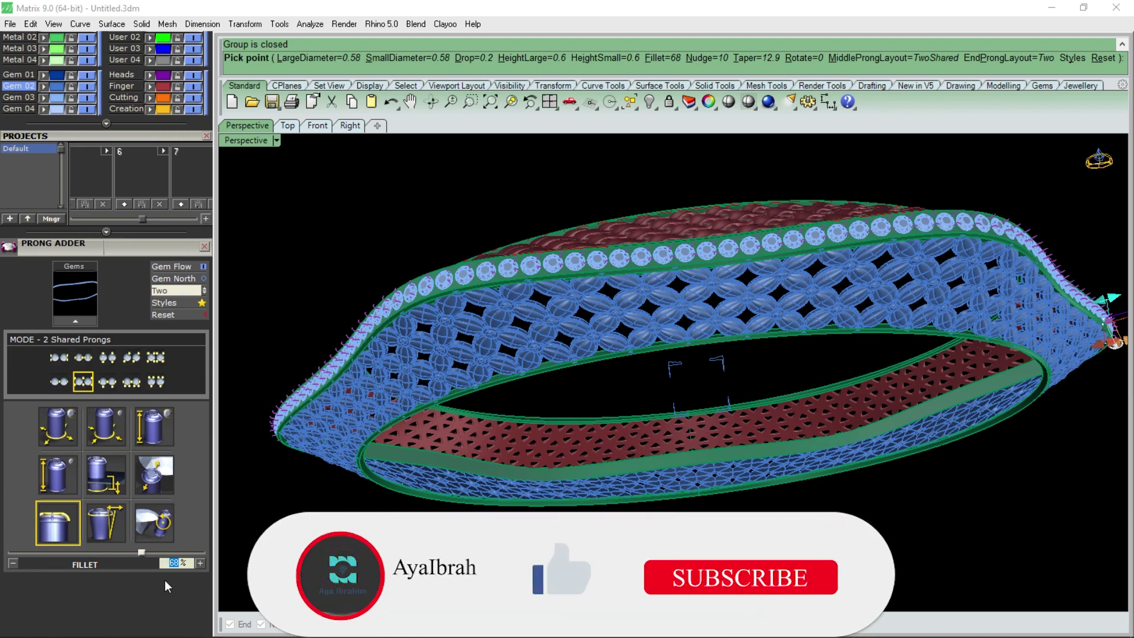
{"action": "type", "text": "80"}
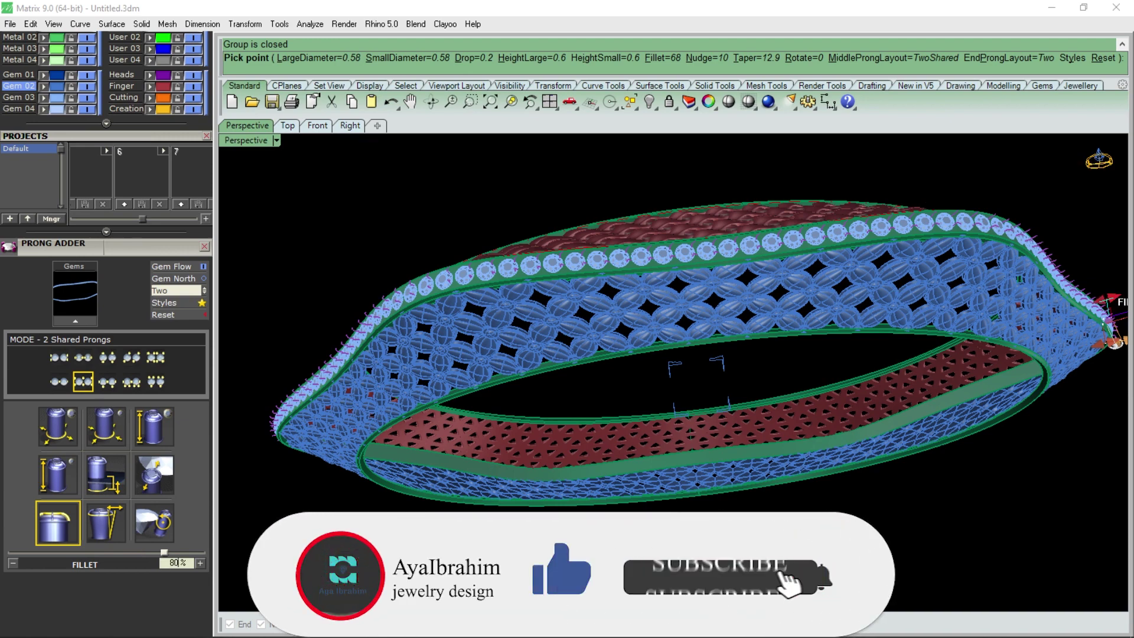
{"action": "key", "text": "Return"}
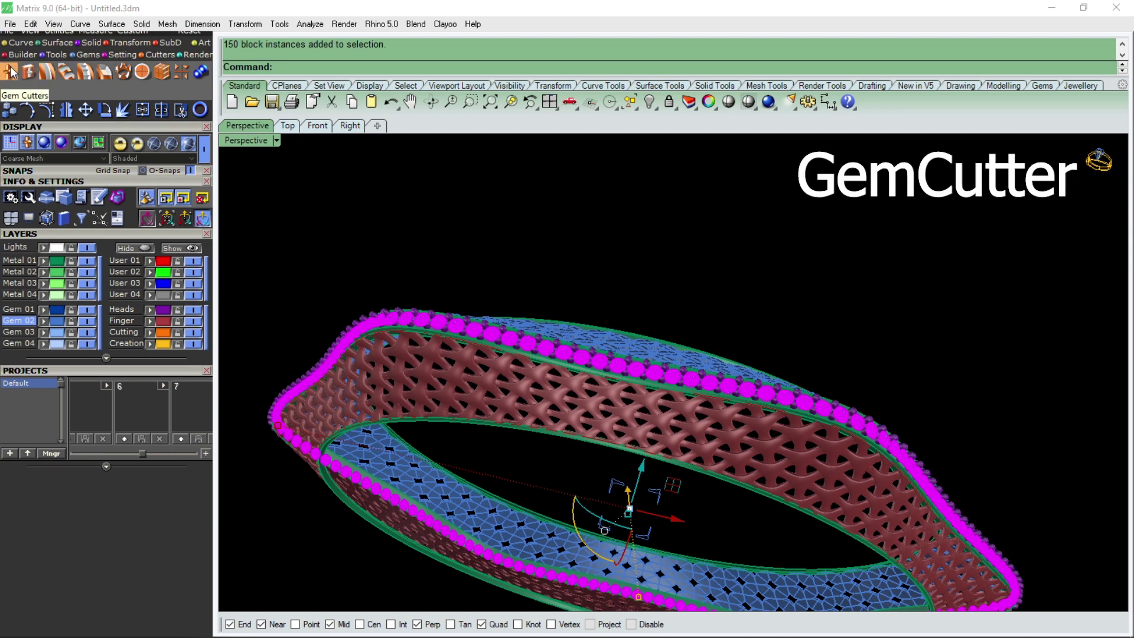
- Create seat cutters under the rim gems with a -306% lower depth
{"action": "left_click", "coordinate": [11, 72]}
{"action": "left_click_drag", "start_coordinate": [114, 479], "coordinate": [127, 299]}
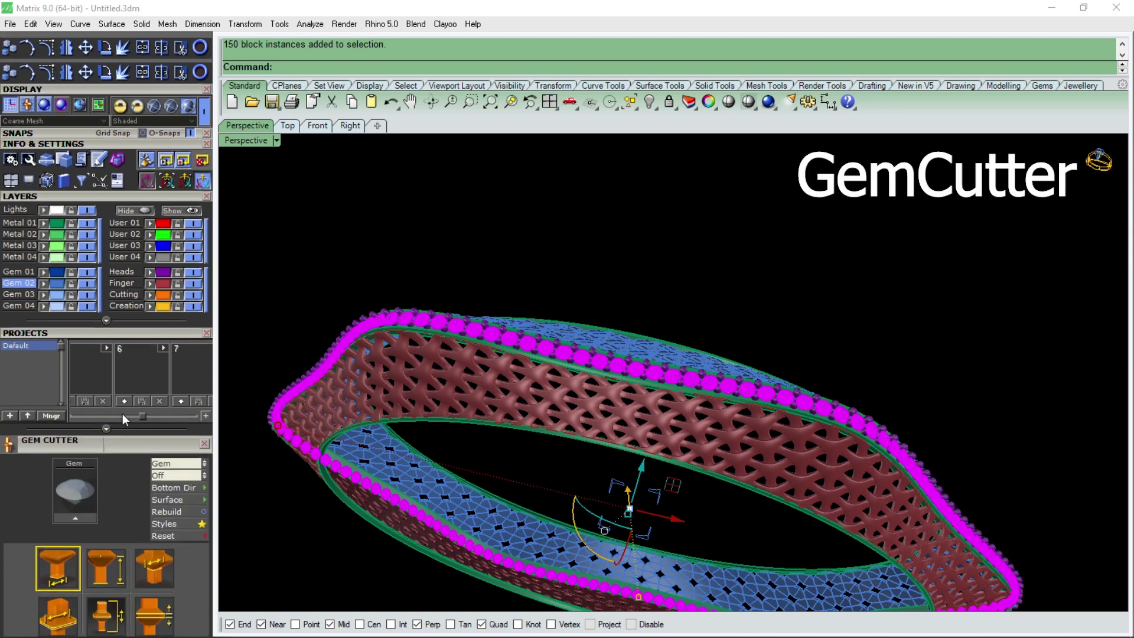
{"action": "left_click", "coordinate": [81, 356]}
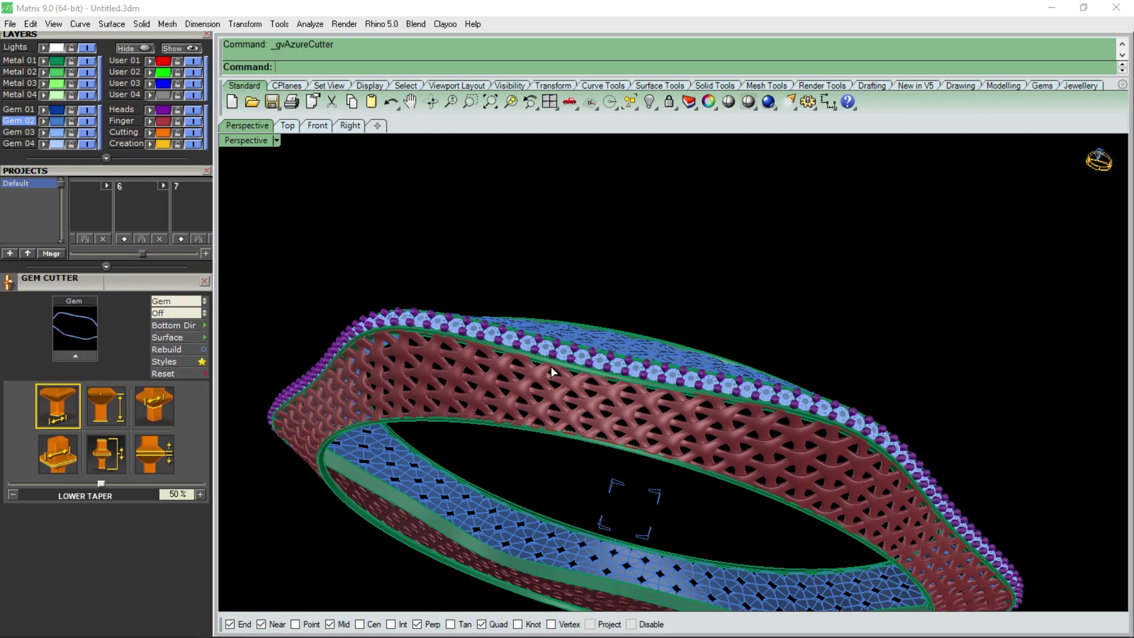
{"action": "right_click_drag", "start_coordinate": [552, 366], "coordinate": [532, 413]}
{"action": "scroll", "coordinate": [544, 249], "scroll_direction": "up", "scroll_amount": 3}
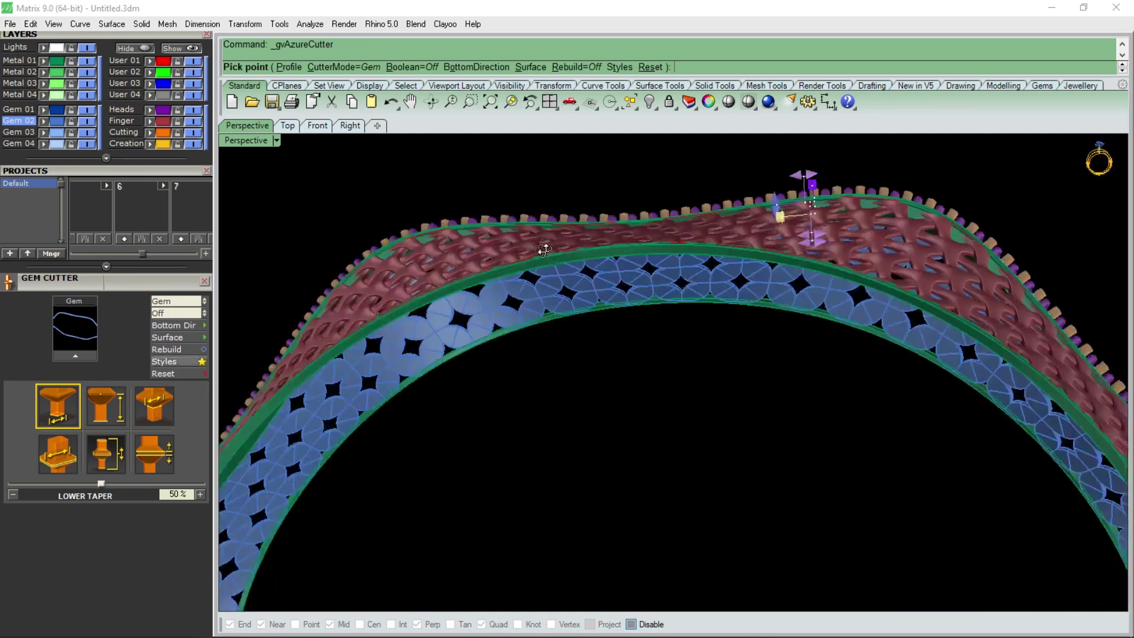
{"action": "right_click_drag", "start_coordinate": [544, 249], "coordinate": [544, 195]}
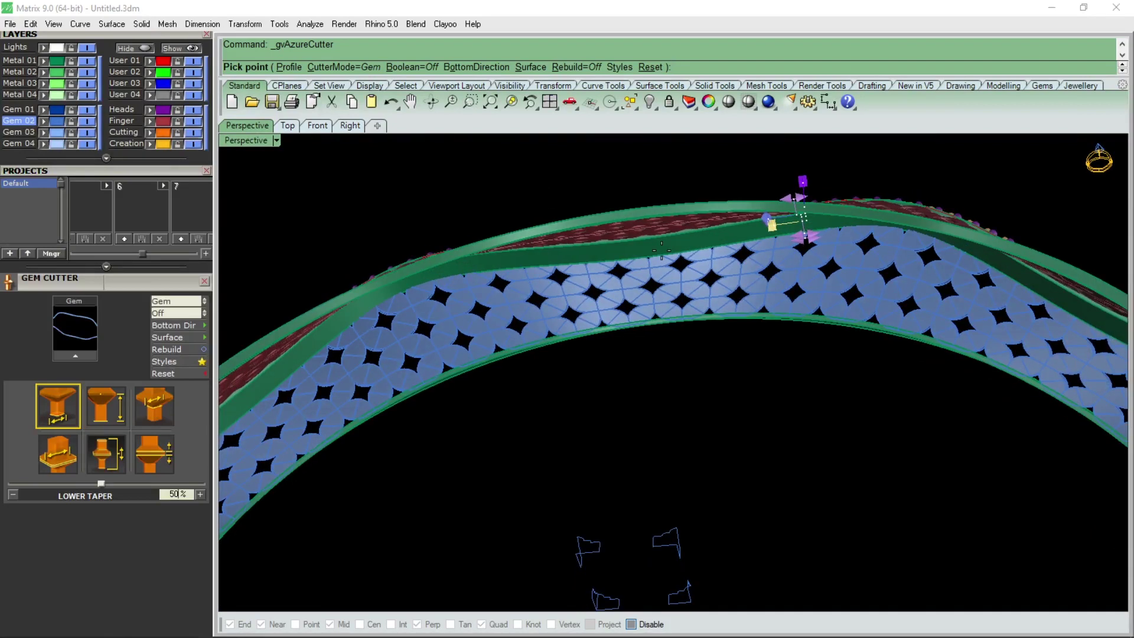
{"action": "left_click", "coordinate": [105, 407]}
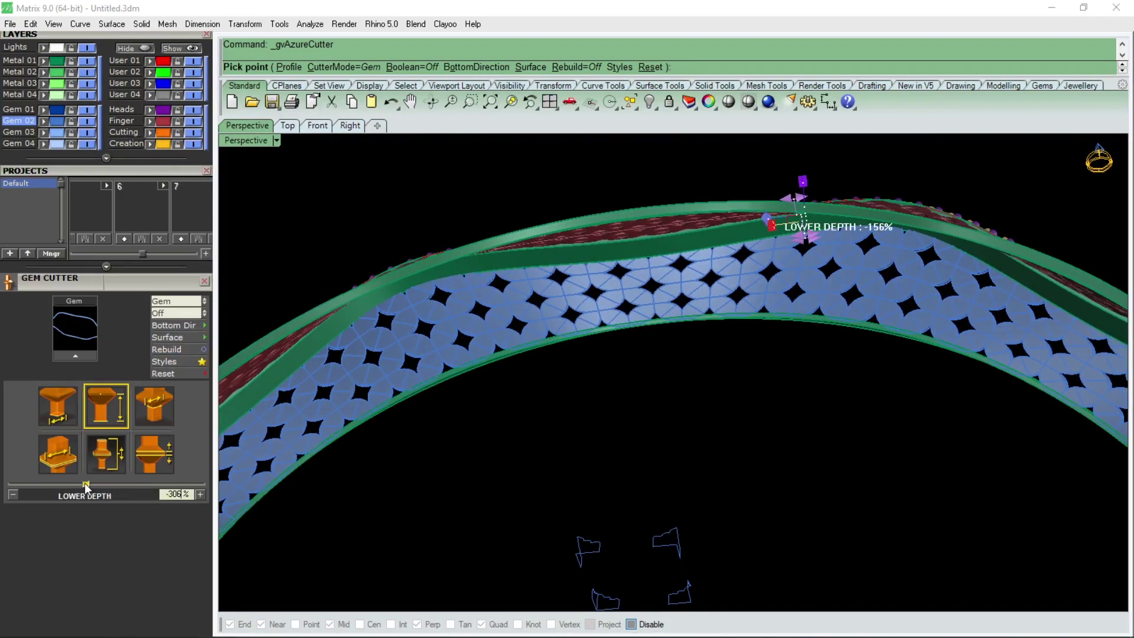
{"action": "key", "text": "Return"}
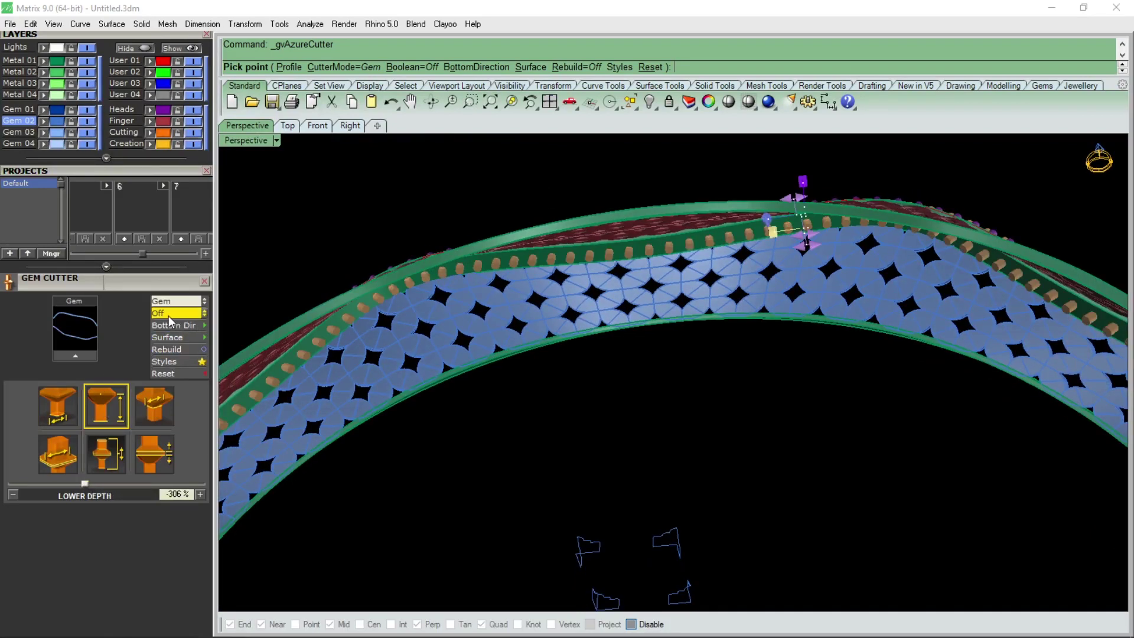
{"action": "key", "text": "Return"}
{"action": "mouse_move", "coordinate": [337, 262]}
{"action": "right_mouse_down"}
{"action": "mouse_move", "coordinate": [635, 385]}
{"action": "mouse_move", "coordinate": [625, 380]}
{"action": "right_mouse_up"}
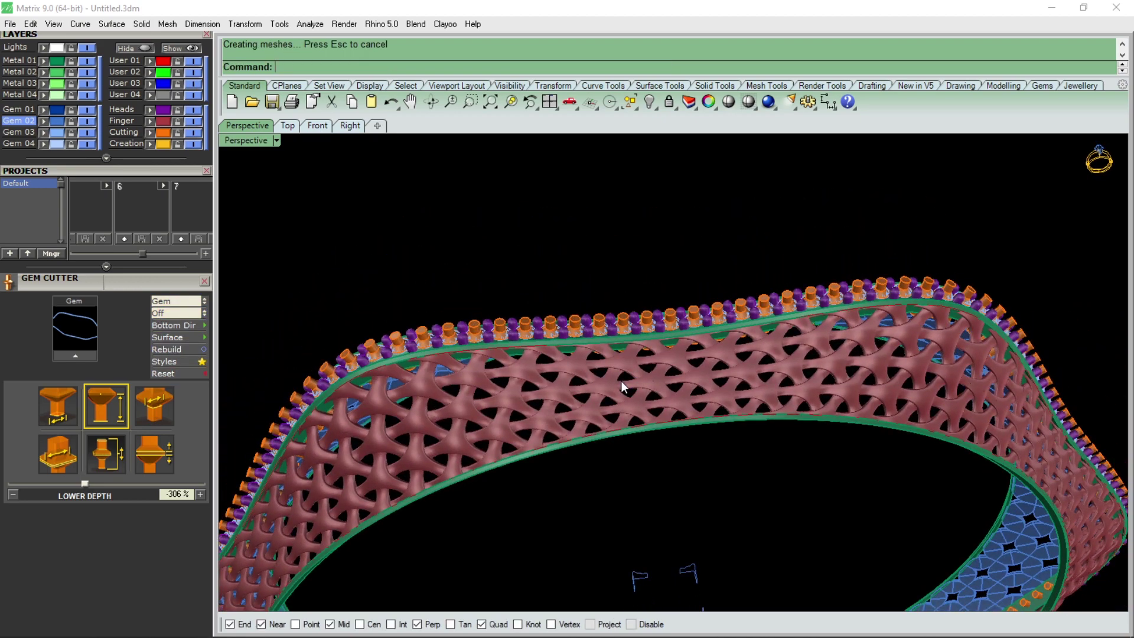
- Boolean-subtract all gem cutters from the rail band, then zoom out to the whole ring
{"action": "type", "text": "BooleanDifference"}
{"action": "key", "text": "Return"}
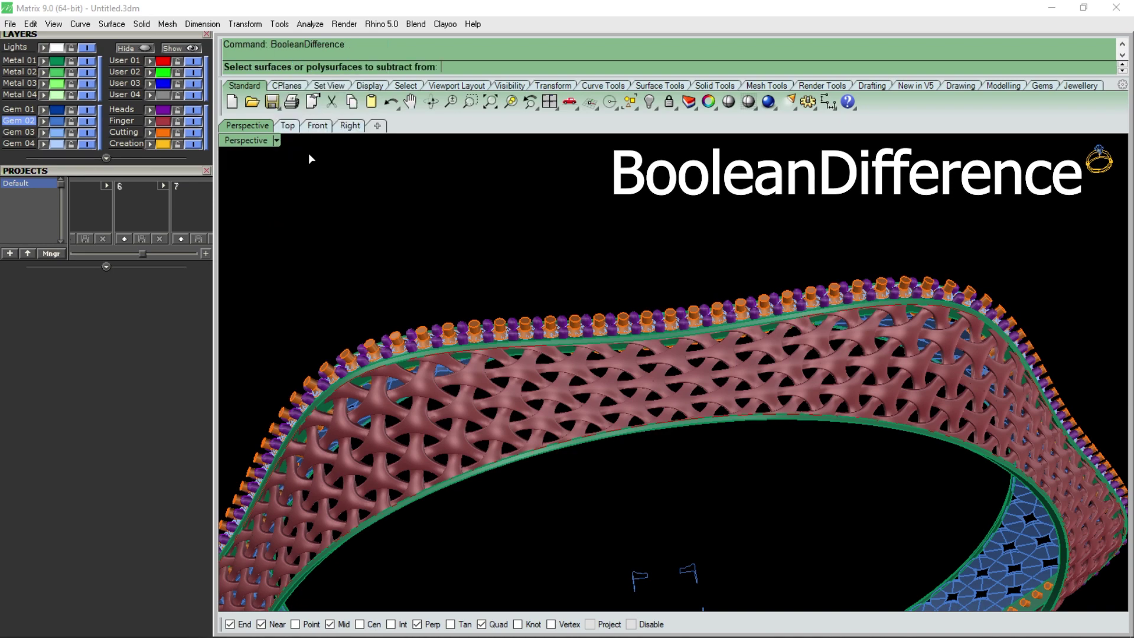
{"action": "scroll", "coordinate": [522, 350], "scroll_direction": "up", "scroll_amount": 3}
{"action": "scroll", "coordinate": [552, 341], "scroll_direction": "up", "scroll_amount": 3}
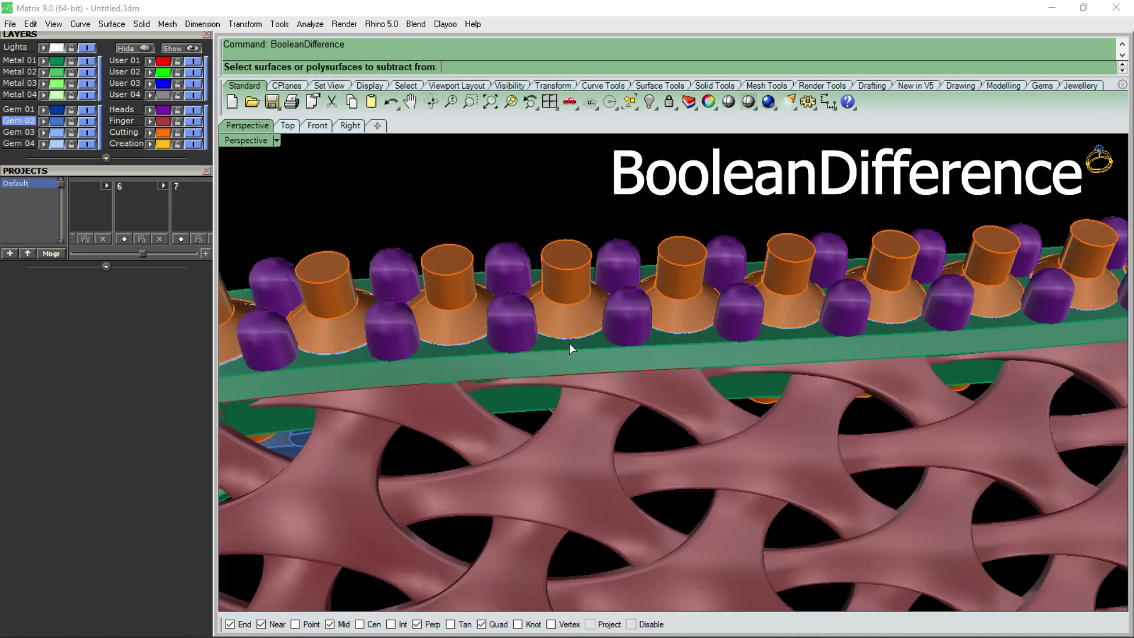
{"action": "left_click", "coordinate": [569, 341]}
{"action": "key", "text": "Return"}
{"action": "key", "text": "Return"}
{"action": "left_click", "coordinate": [558, 284]}
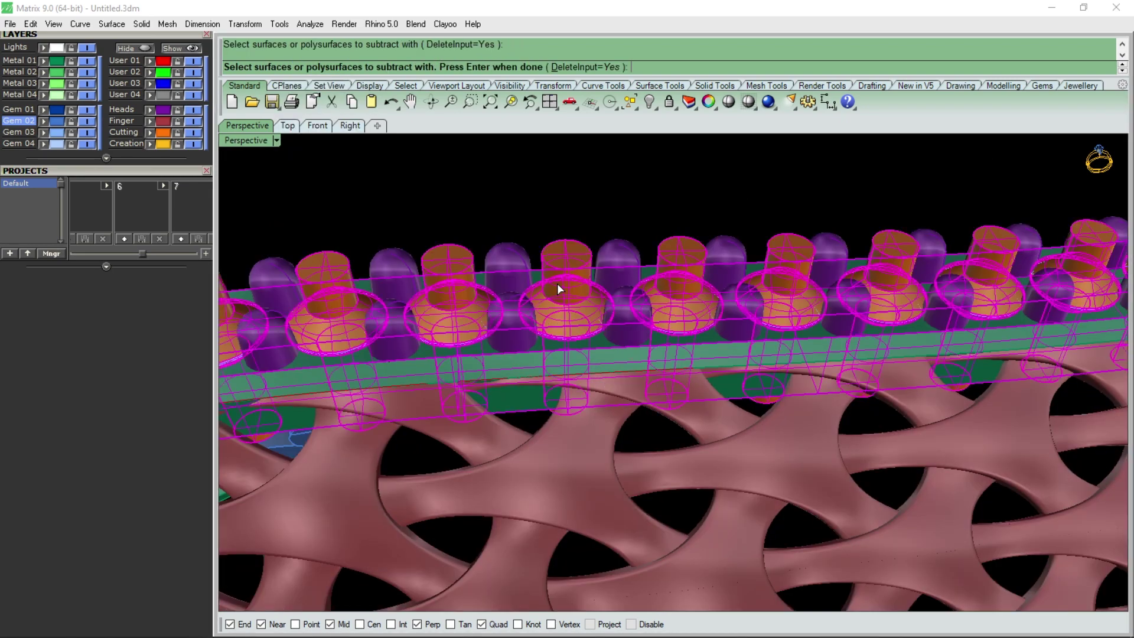
{"action": "key", "text": "Return"}
{"action": "scroll", "coordinate": [539, 271], "scroll_direction": "down", "scroll_amount": 2}
{"action": "scroll", "coordinate": [540, 275], "scroll_direction": "down", "scroll_amount": 4}
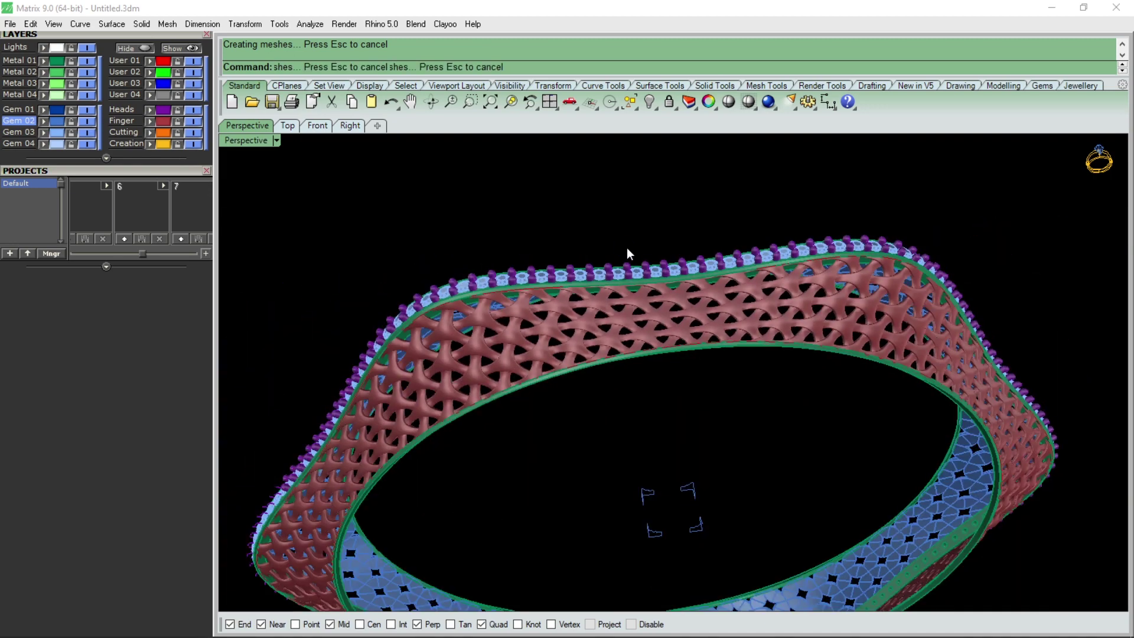
{"action": "scroll", "coordinate": [628, 253], "scroll_direction": "down", "scroll_amount": 2}
{"action": "scroll", "coordinate": [628, 253], "scroll_direction": "down", "scroll_amount": 2}
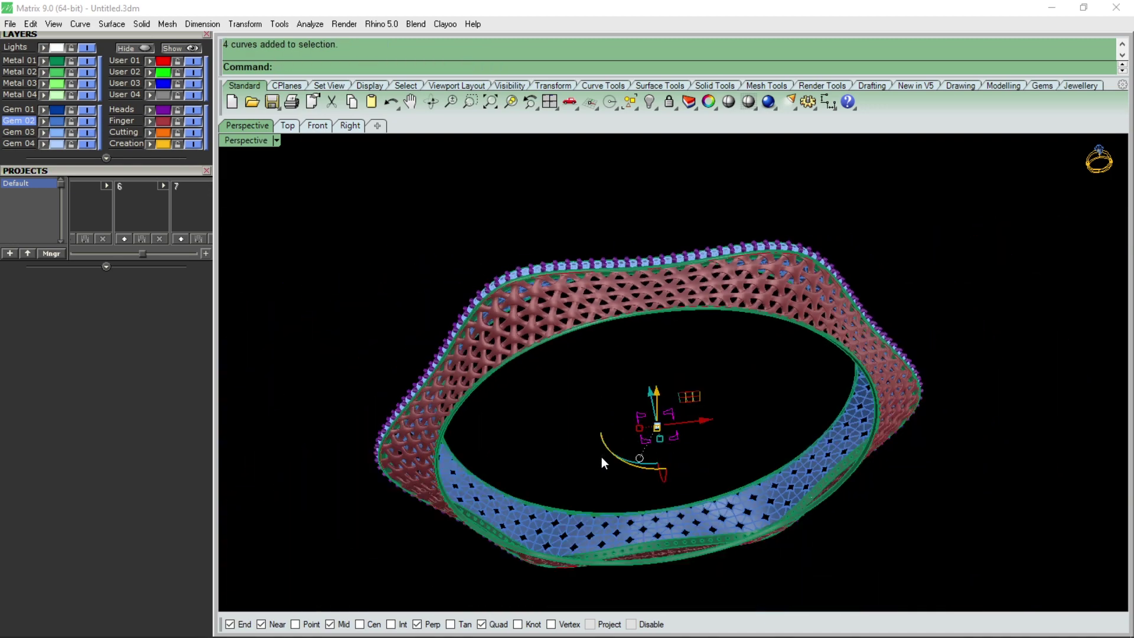
- Clear the leftover centre construction curves away from the finished bangle
{"action": "key", "text": "Delete"}
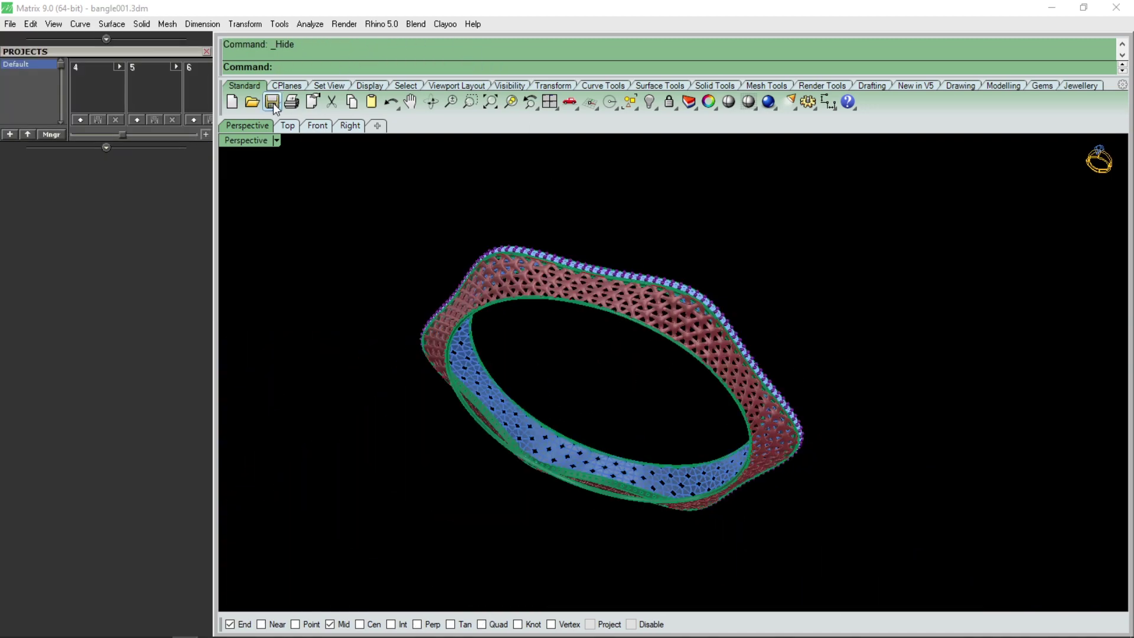